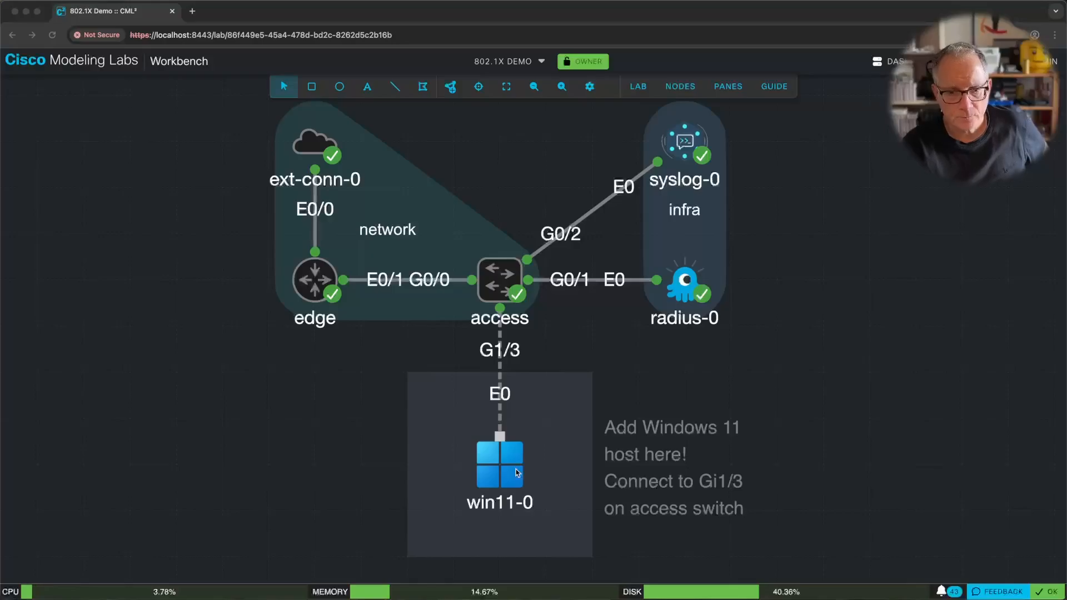
Open the console panes showing the edge router's boot output and the win11-0 console.
left_click(725, 88)
left_click(725, 88)
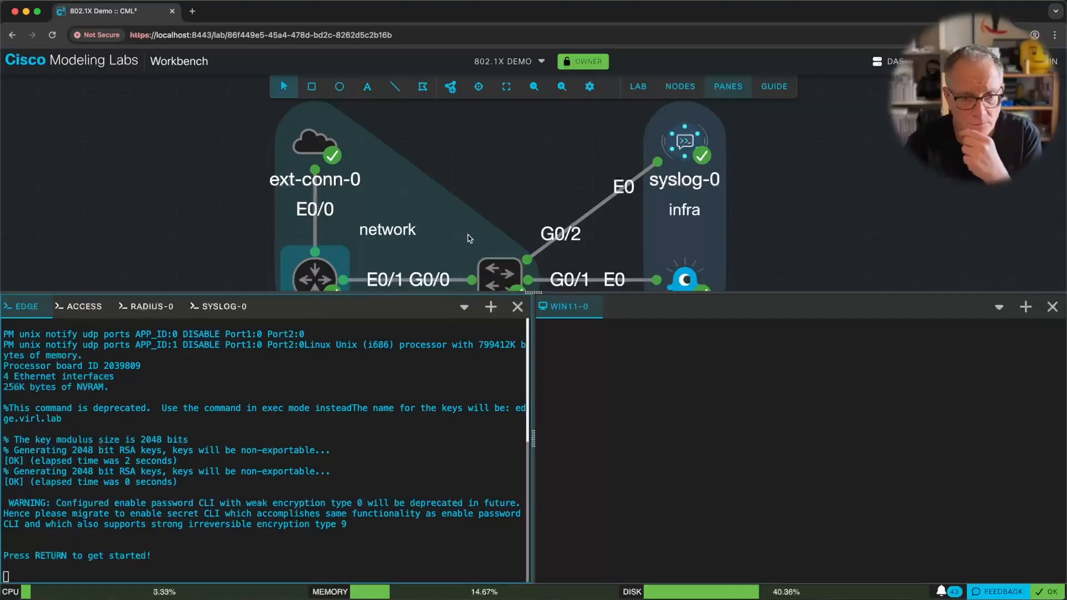
Switch to the ACCESS switch console and wake it to the access> prompt.
left_click_drag(538, 181, 532, 116)
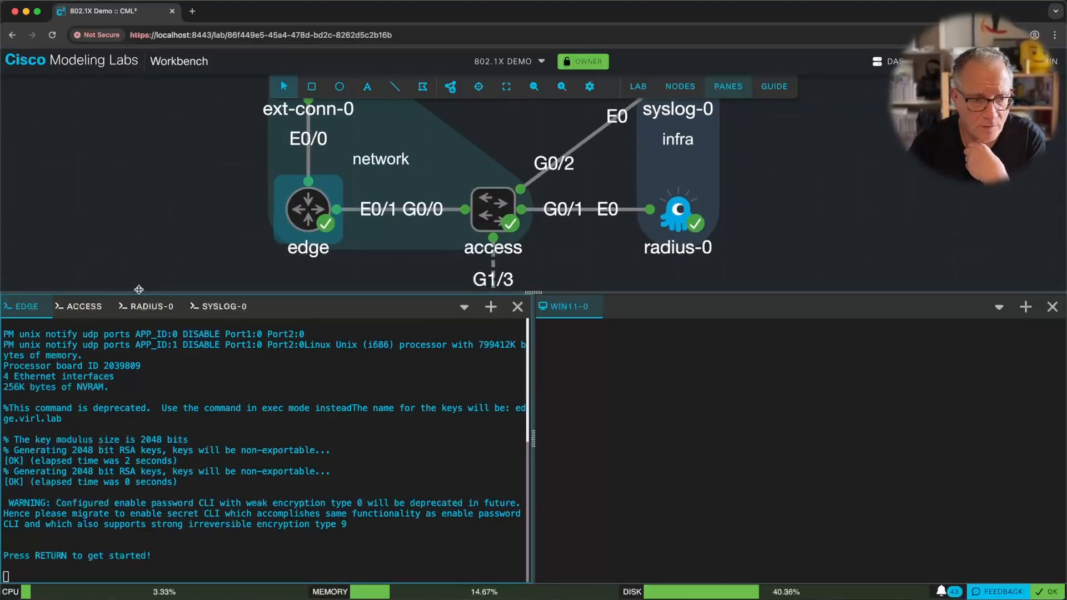
left_click(82, 306)
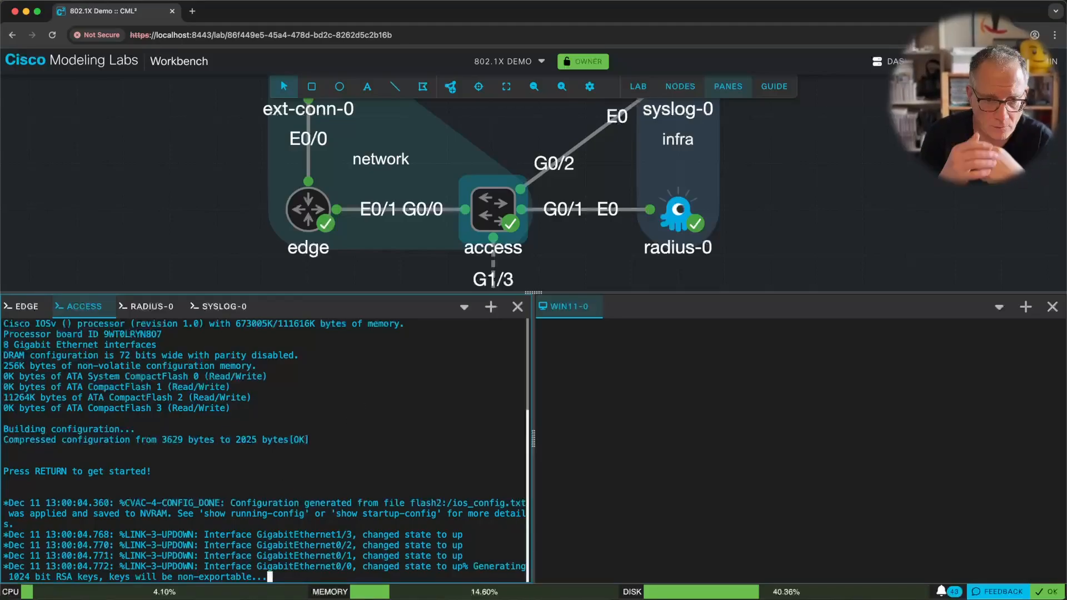
key("Return")
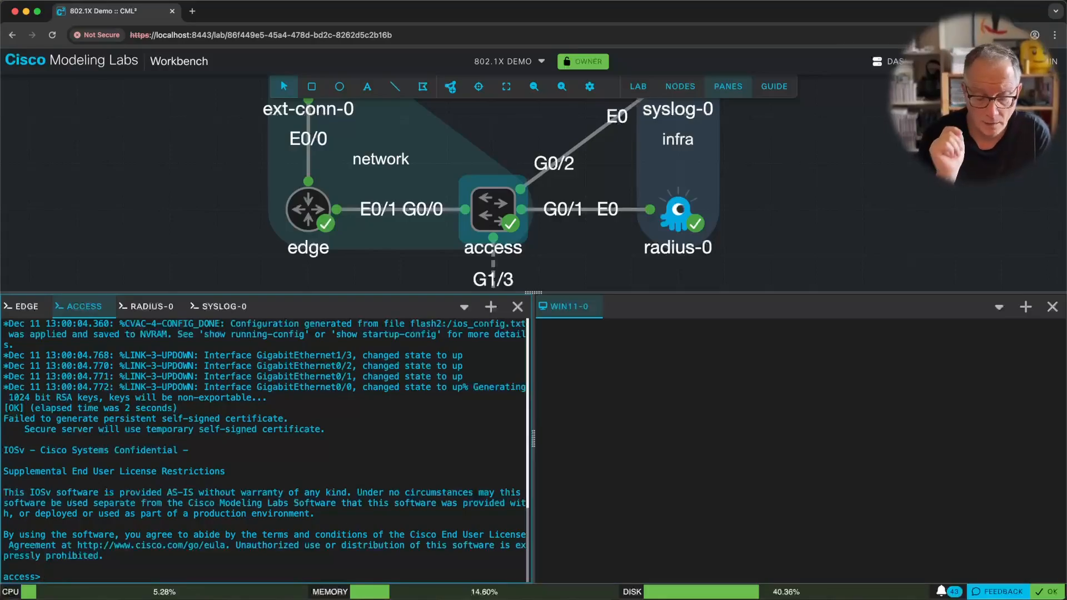
Enter privileged mode and run sh ip int brief, noting Vlan1 is down.
key("Return")
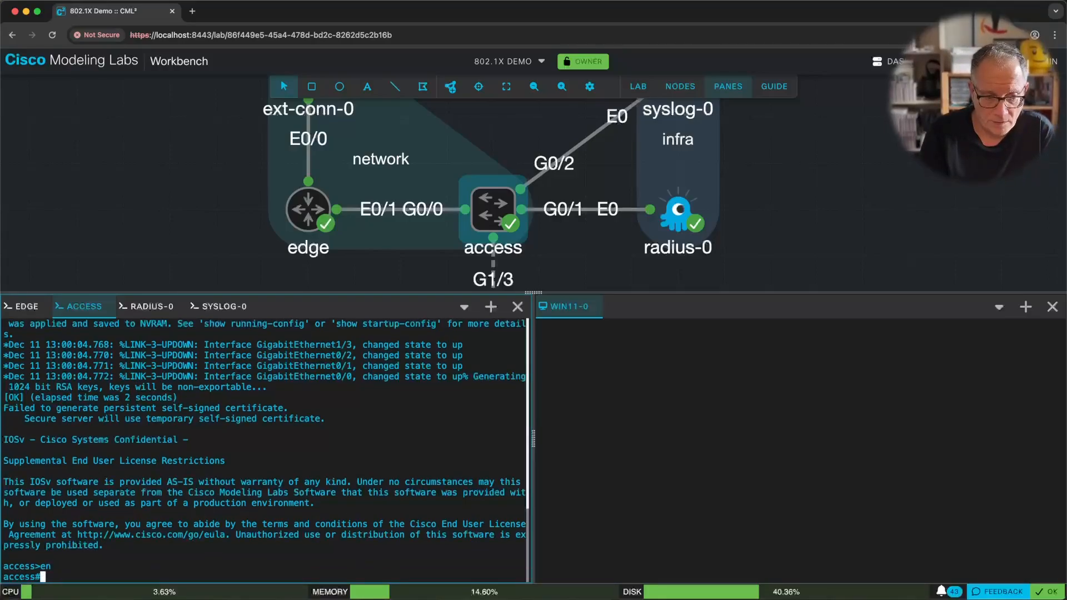
type("sh ip ")
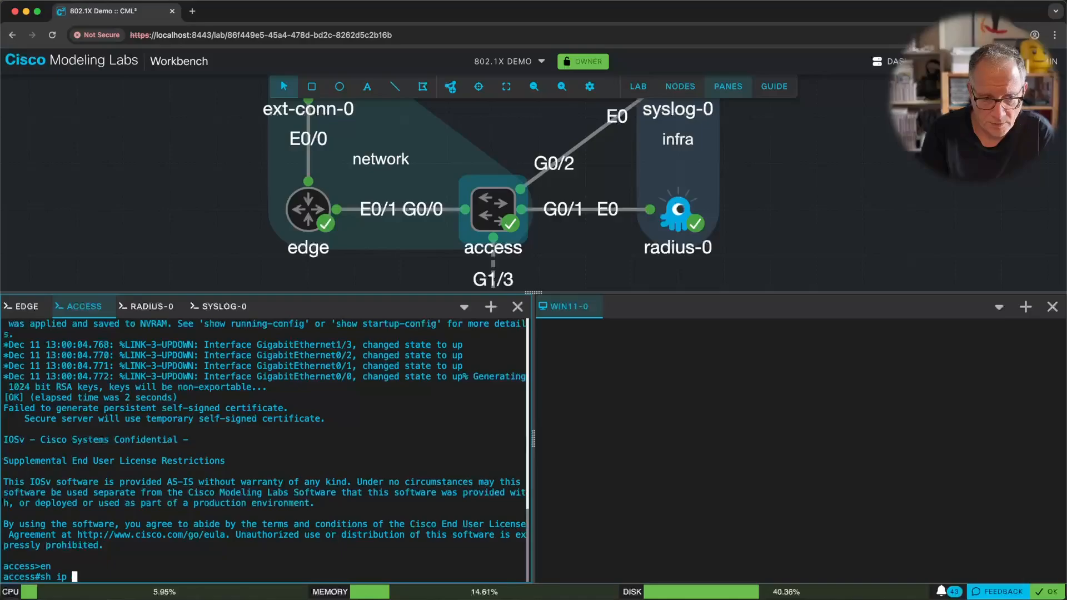
type("int brief")
key("Return")
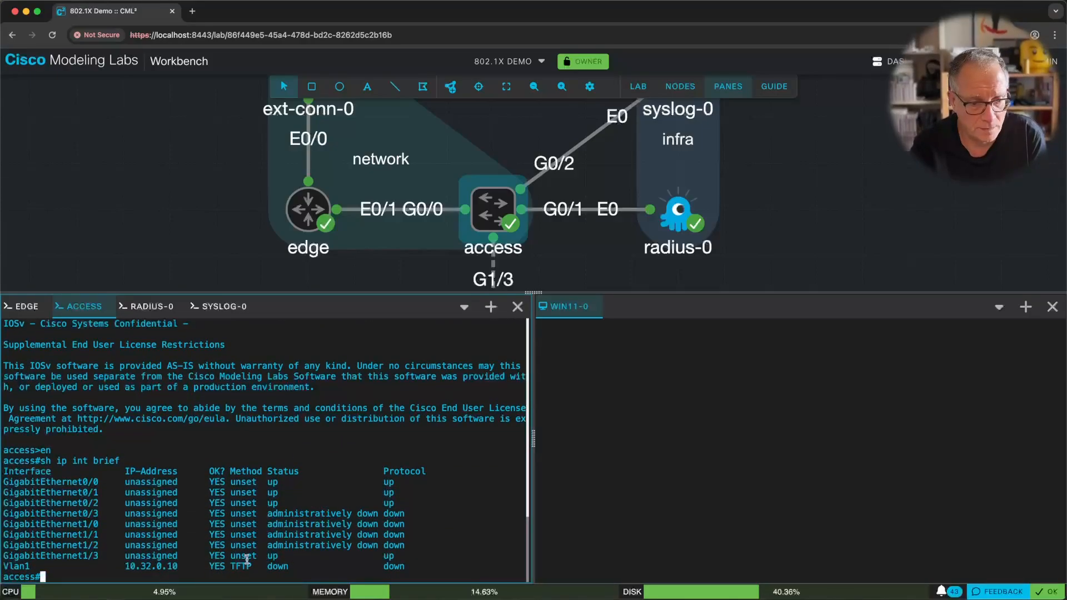
left_click_drag(20, 566, 393, 562)
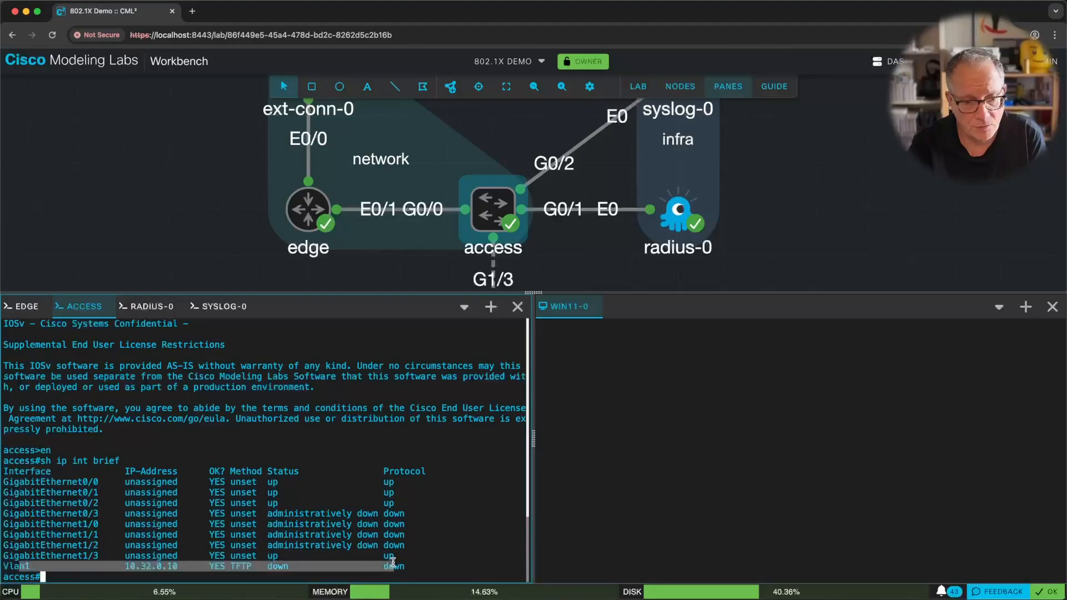
left_click(282, 566)
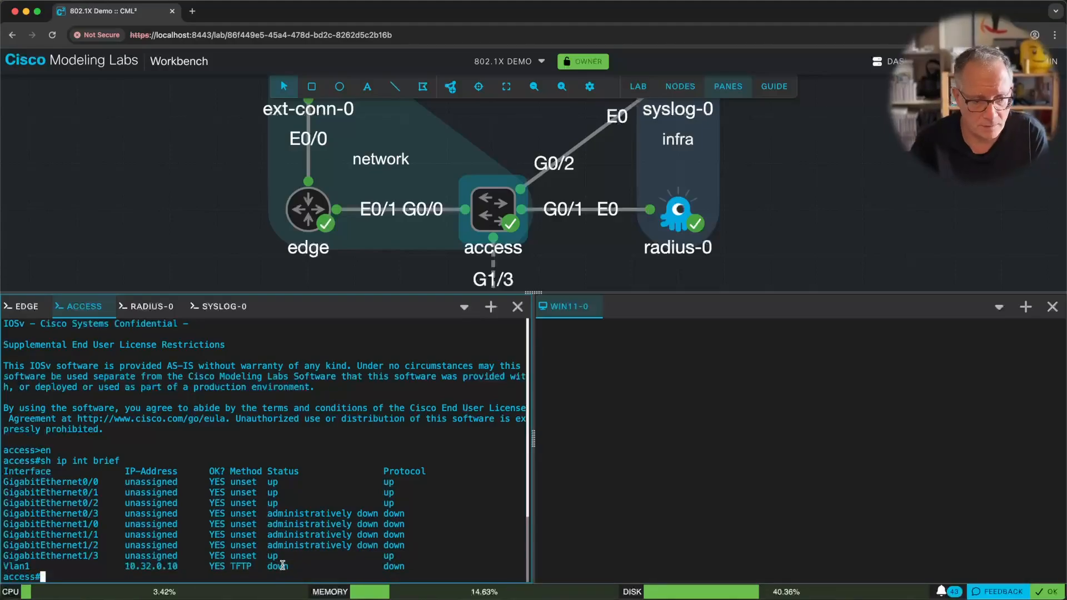
Bounce interface Vlan1 with shut and no shut to bring it up.
type("conf t")
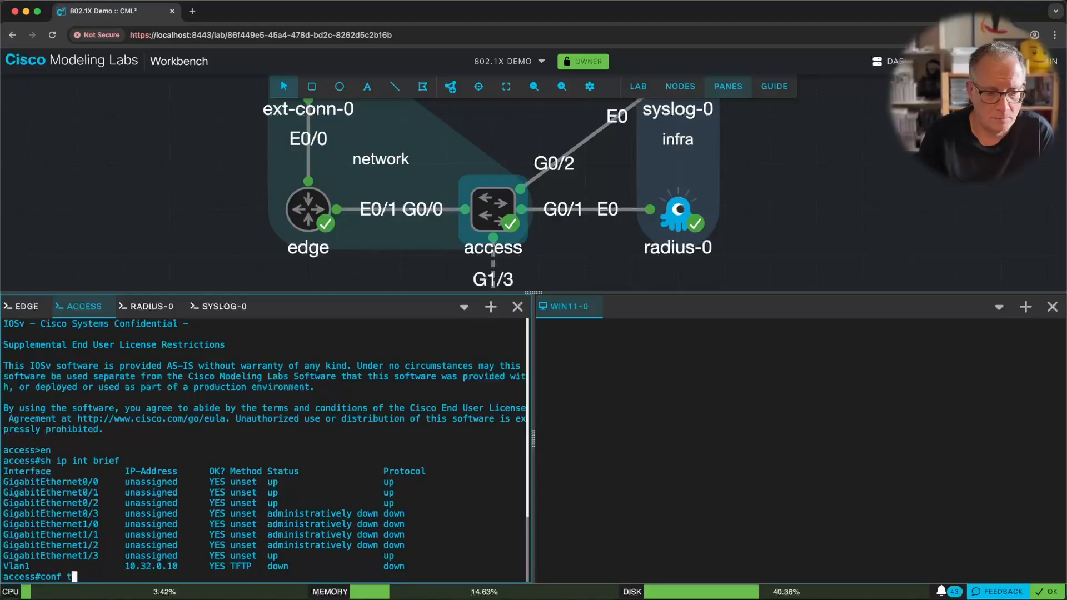
key("Return")
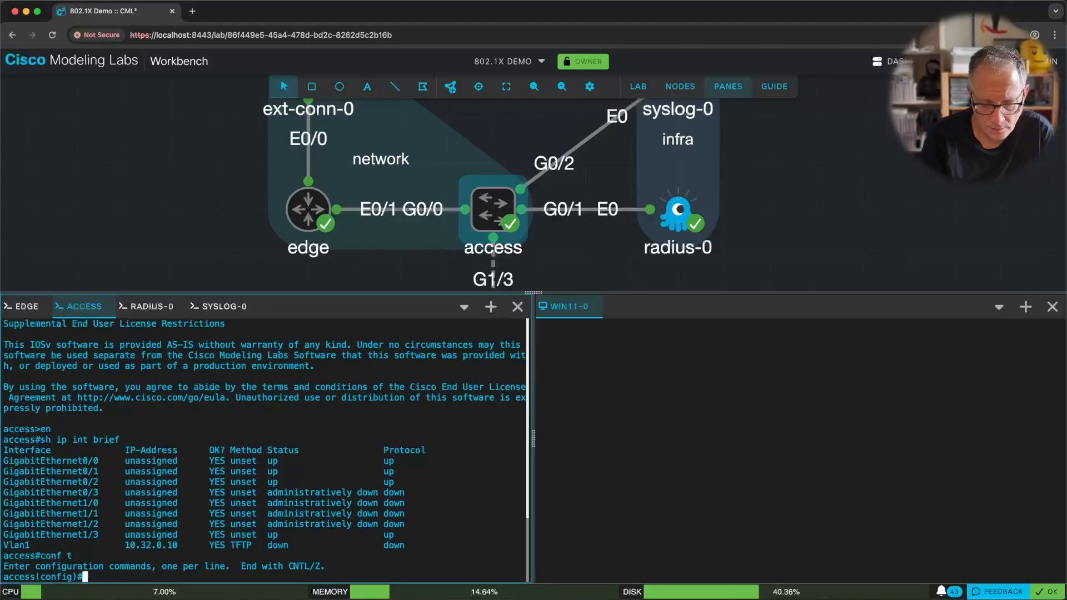
type("int vlan 1")
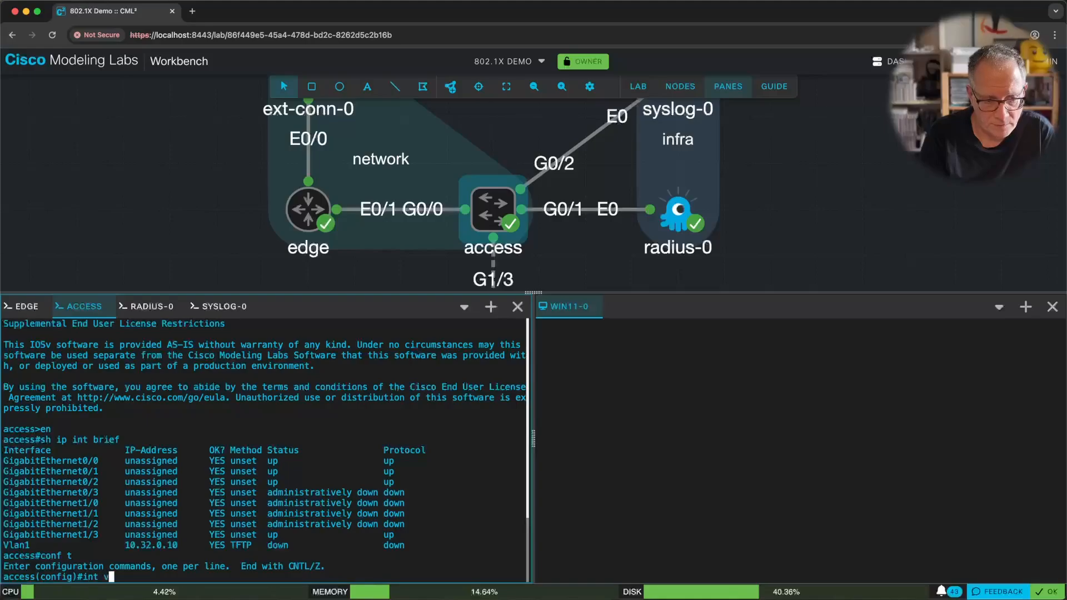
key("Return")
type("n 1")
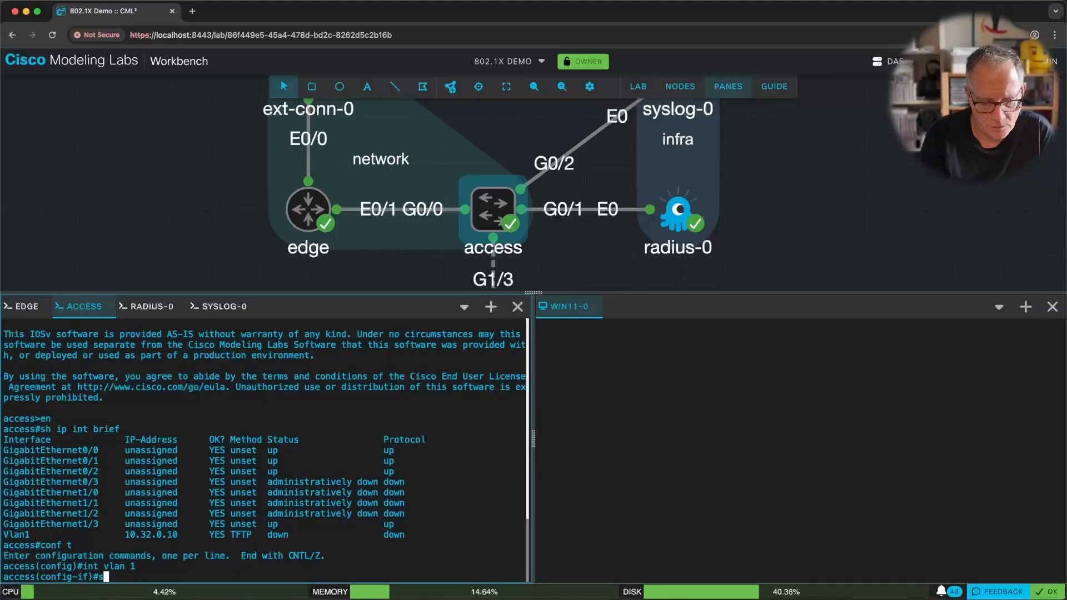
type("hut")
key("Return")
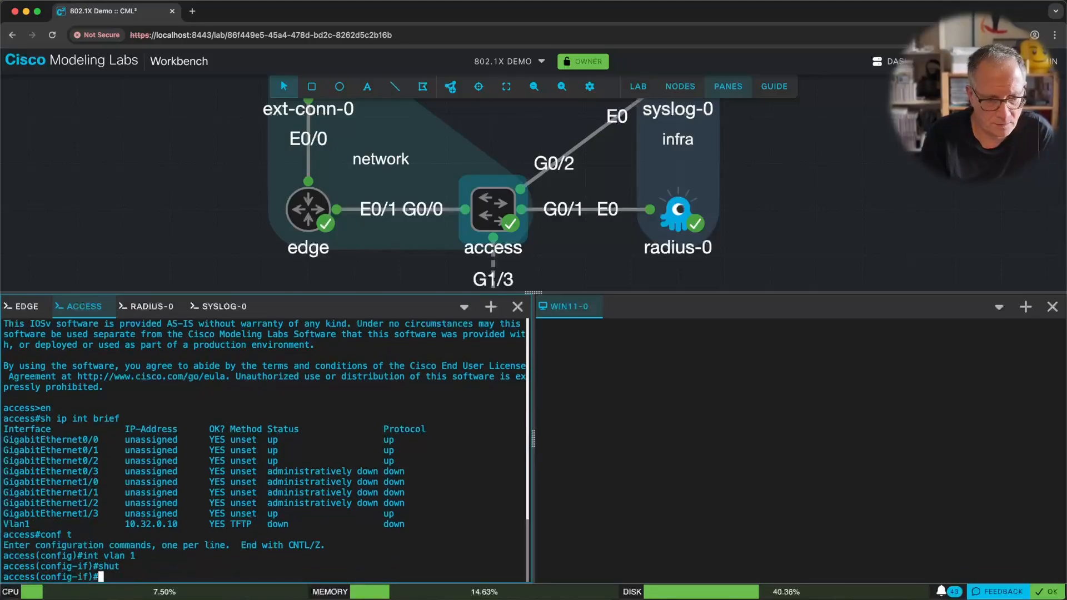
type("no shut")
key("Return")
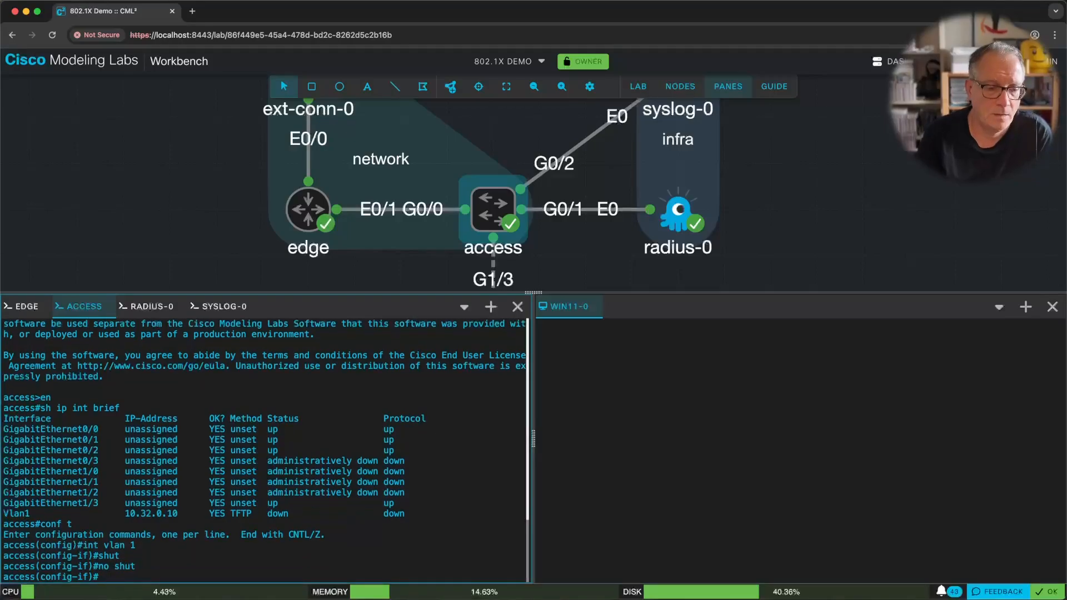
key("ctrl+z")
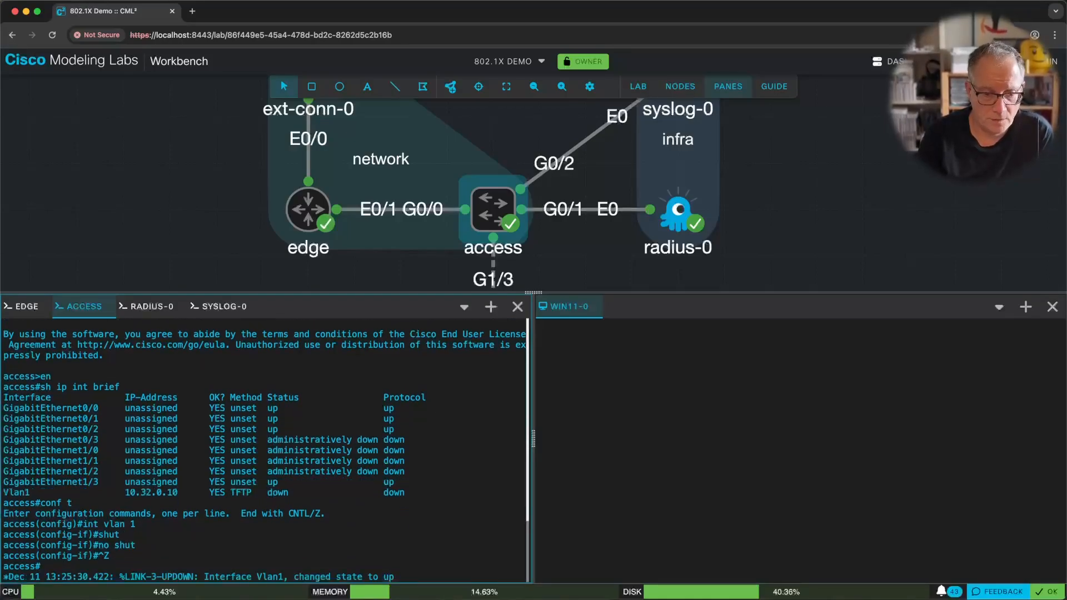
key("Return")
key("Return")
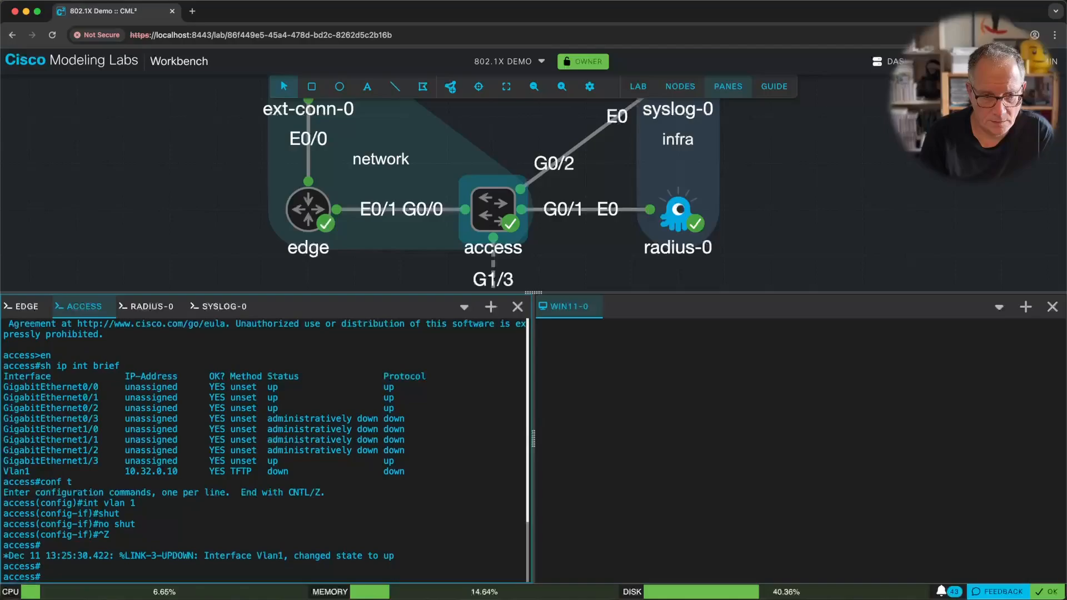
Ping 10.32.0.100 and 10.32.0.101 from the access switch.
type("ping 10.32")
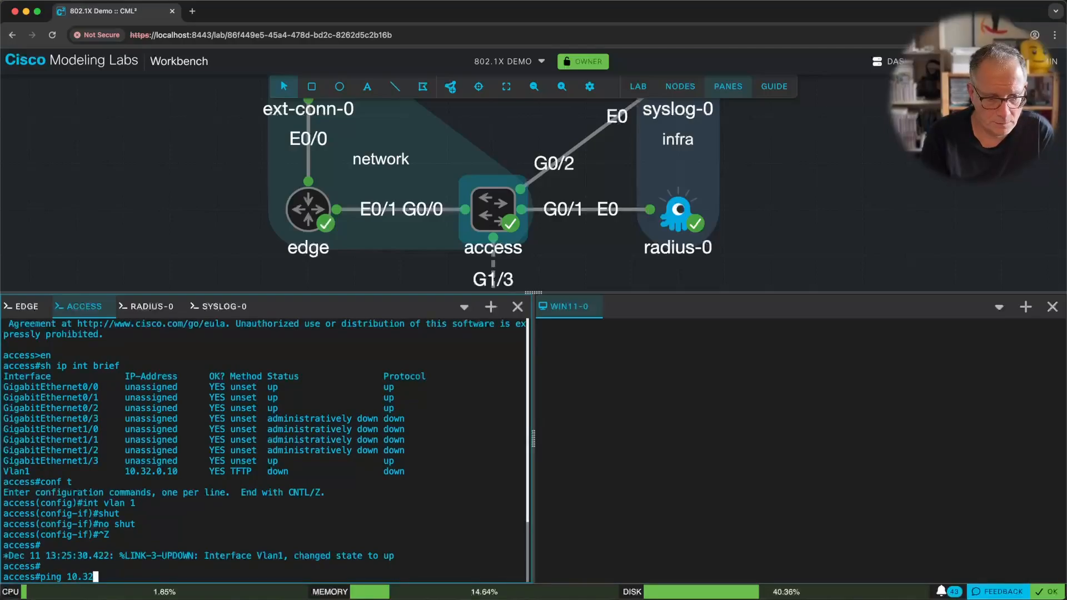
type(".0.100")
key("Return")
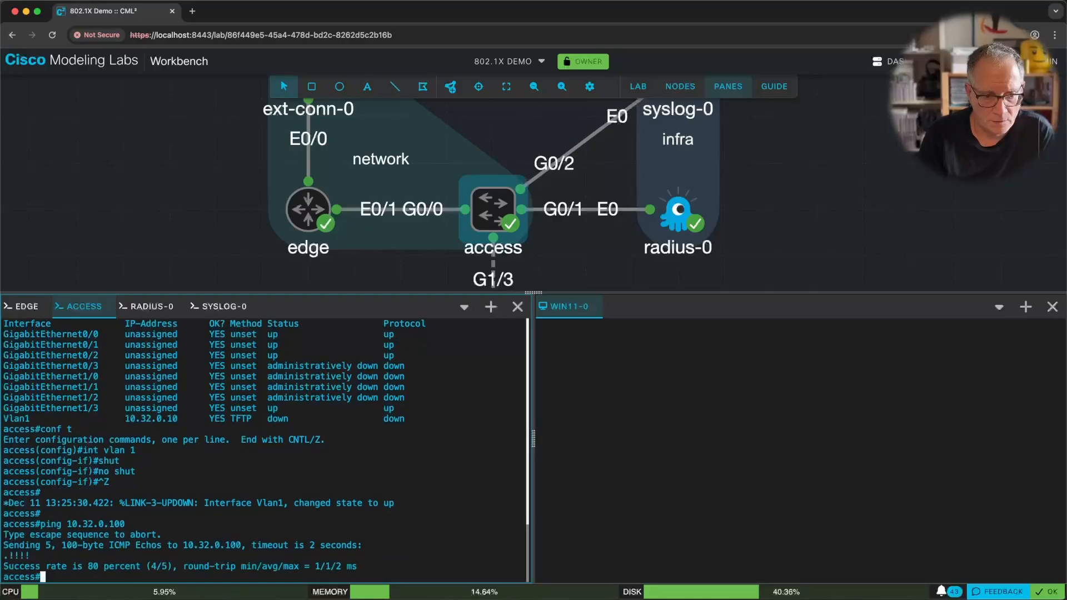
key("Up")
key("BackSpace")
type("10.32.0.101")
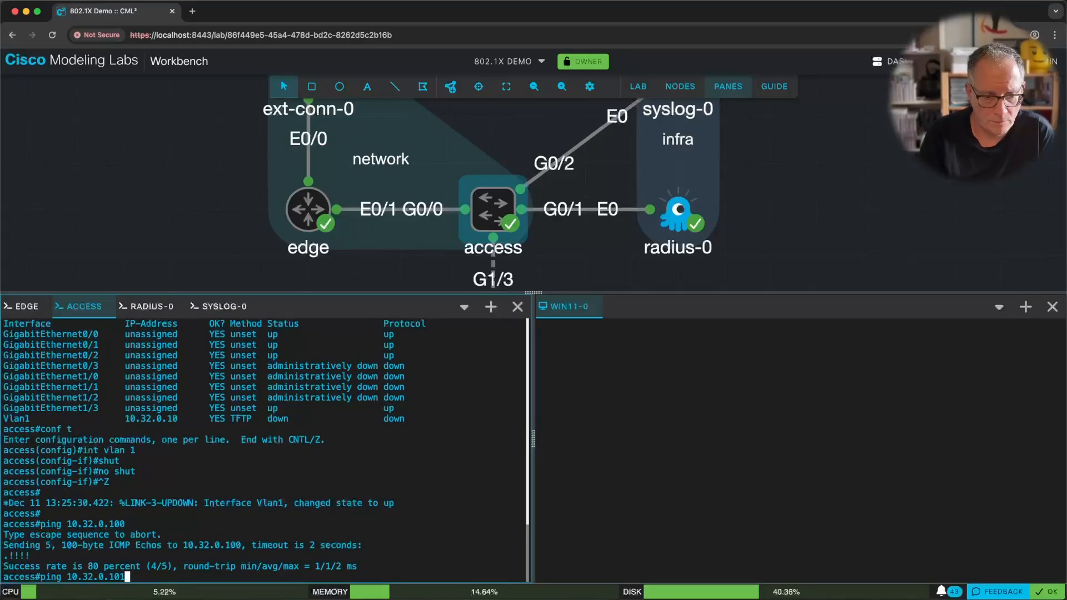
key("Return")
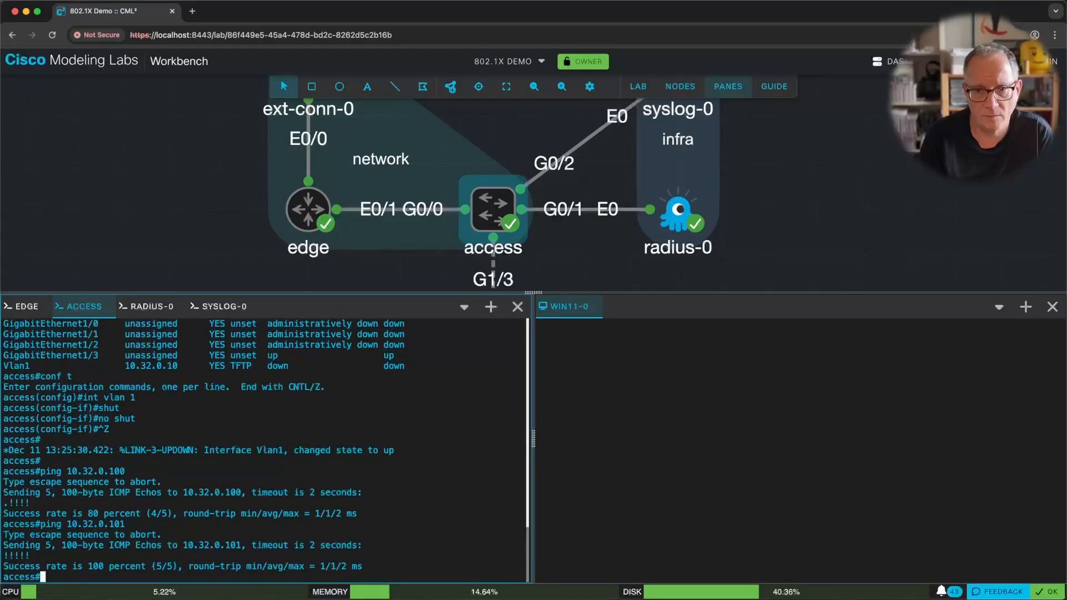
Show the running configuration of Gi1/3 with sh run int gi1/3, then open the lab guide.
left_click(775, 200)
mouse_move(777, 203)
left_mouse_down()
mouse_move(759, 246)
mouse_move(779, 184)
left_mouse_up()
left_click(303, 420)
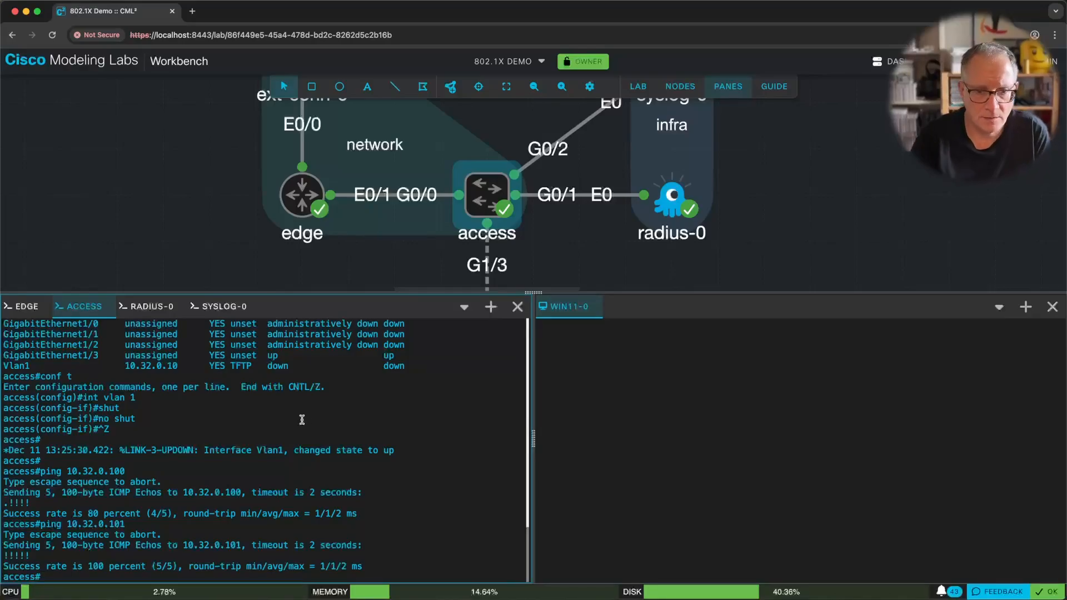
left_click_drag(584, 270, 575, 184)
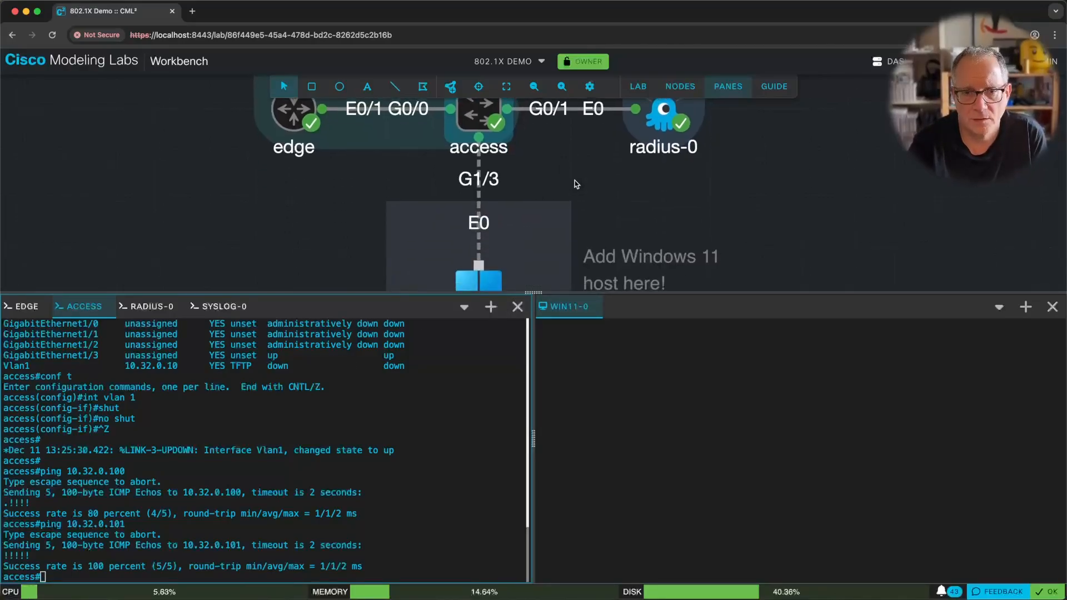
left_click(371, 479)
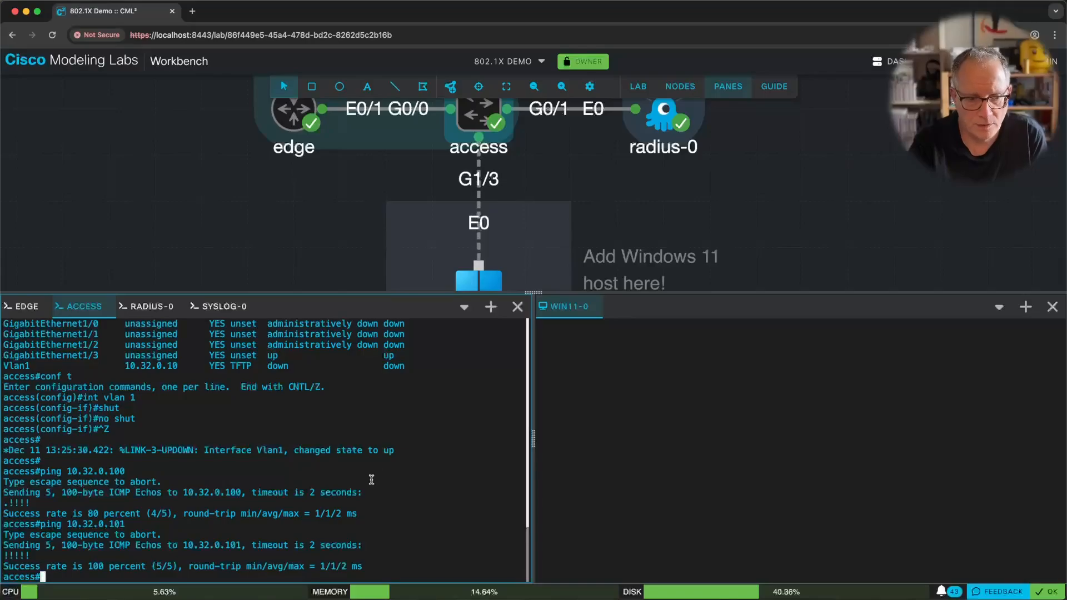
type("sh run ")
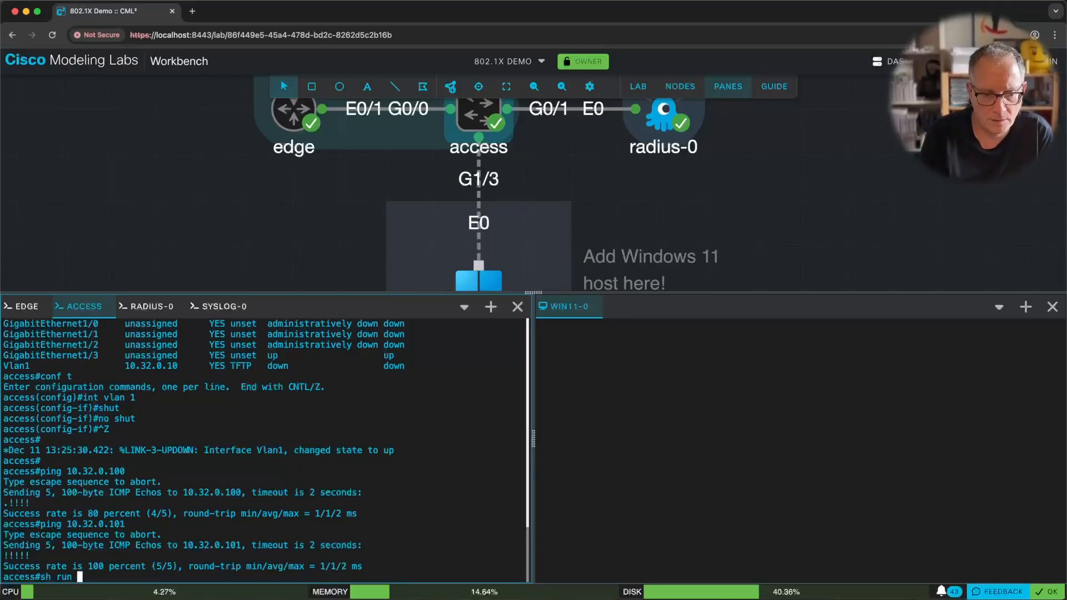
type("int gi1/3")
key("Return")
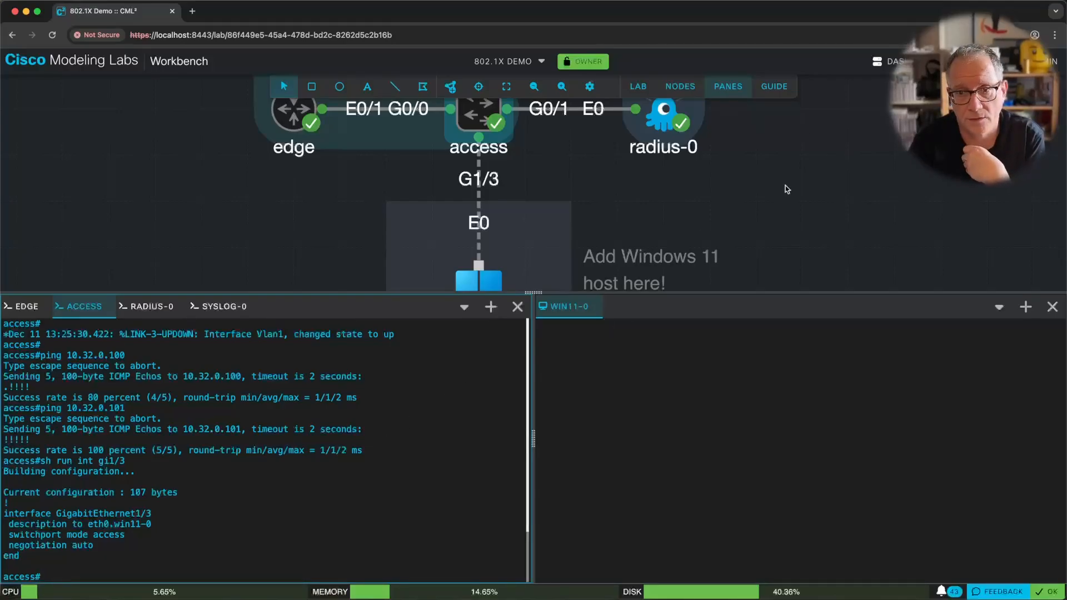
left_click(777, 86)
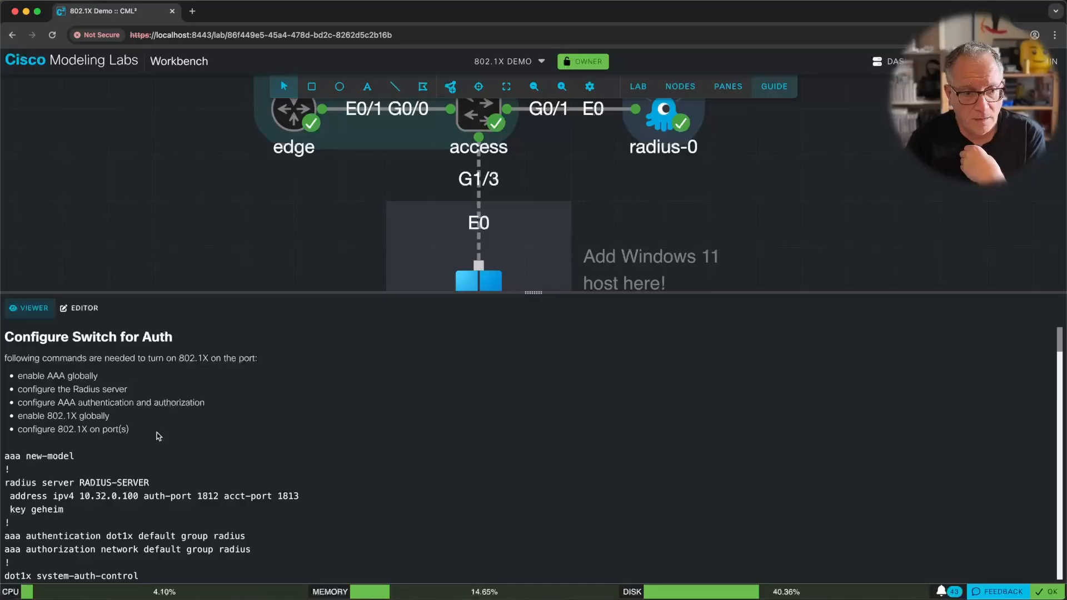
Copy the guide's commands from 'aaa new-model' through 'dot1x system-auth-control'.
scroll(154, 479, "down", 1)
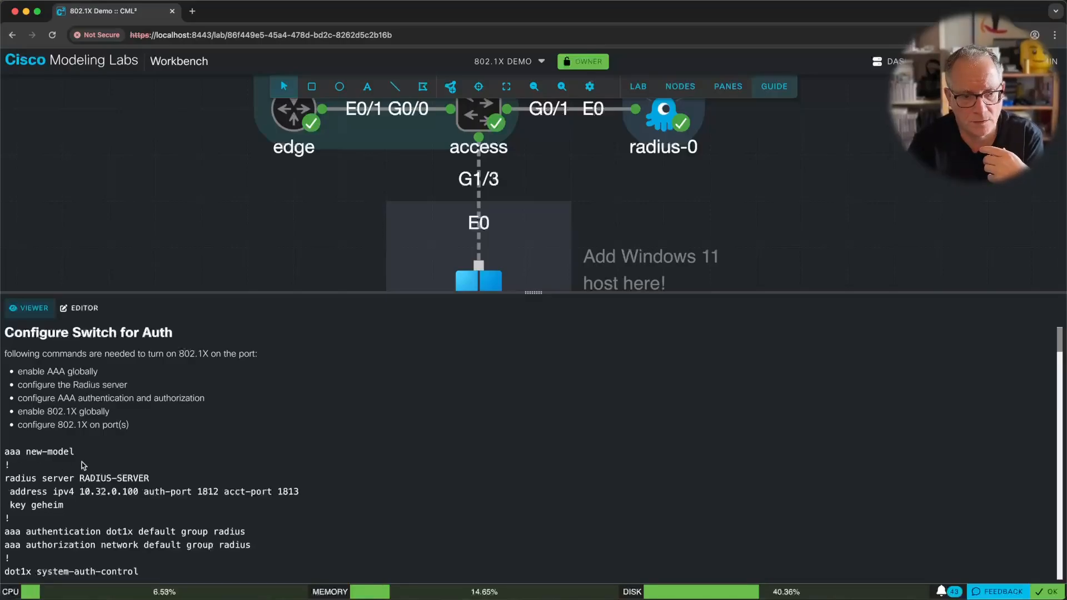
scroll(110, 475, "down", 1)
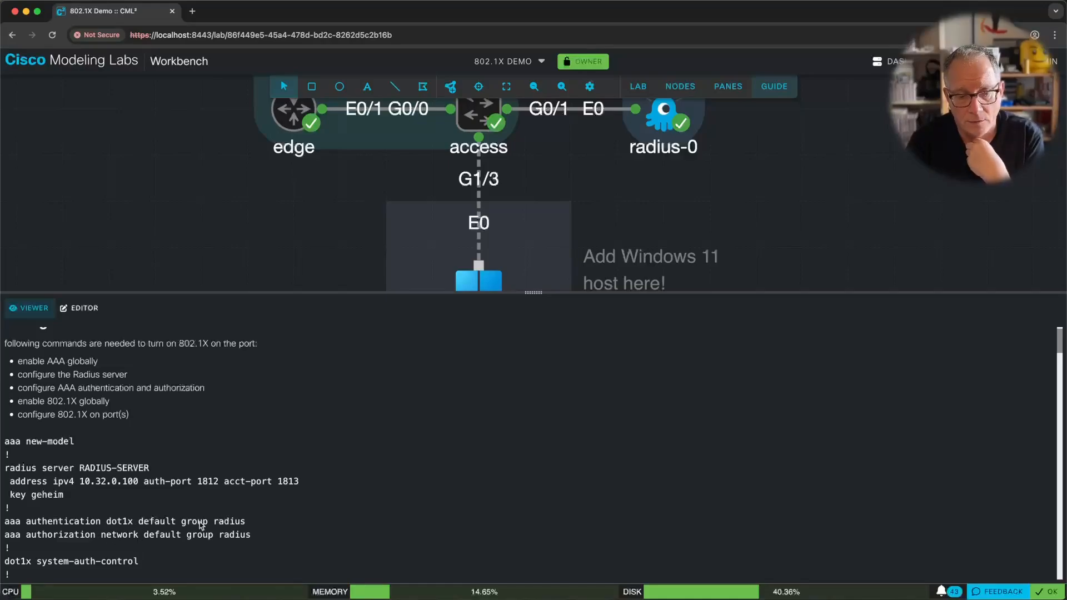
scroll(242, 537, "down", 1)
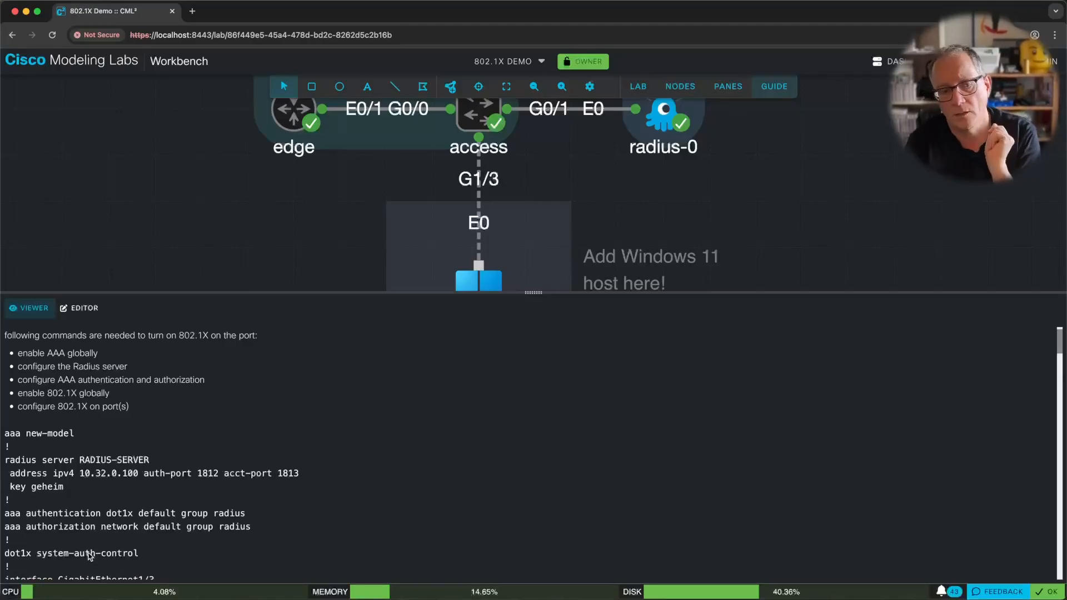
scroll(90, 555, "down", 10)
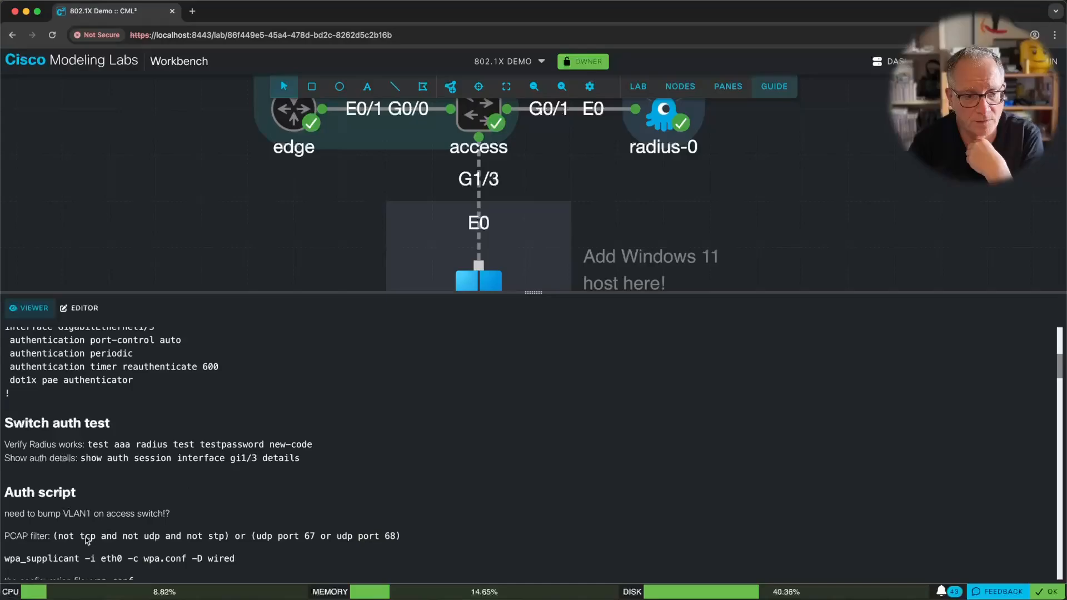
scroll(87, 540, "up", 2)
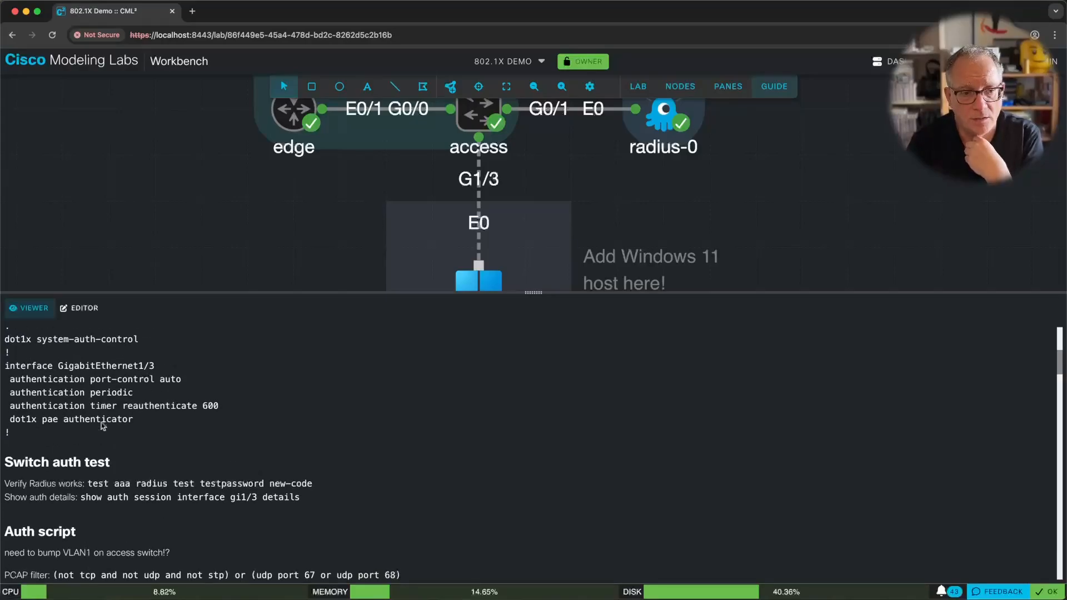
scroll(211, 424, "up", 7)
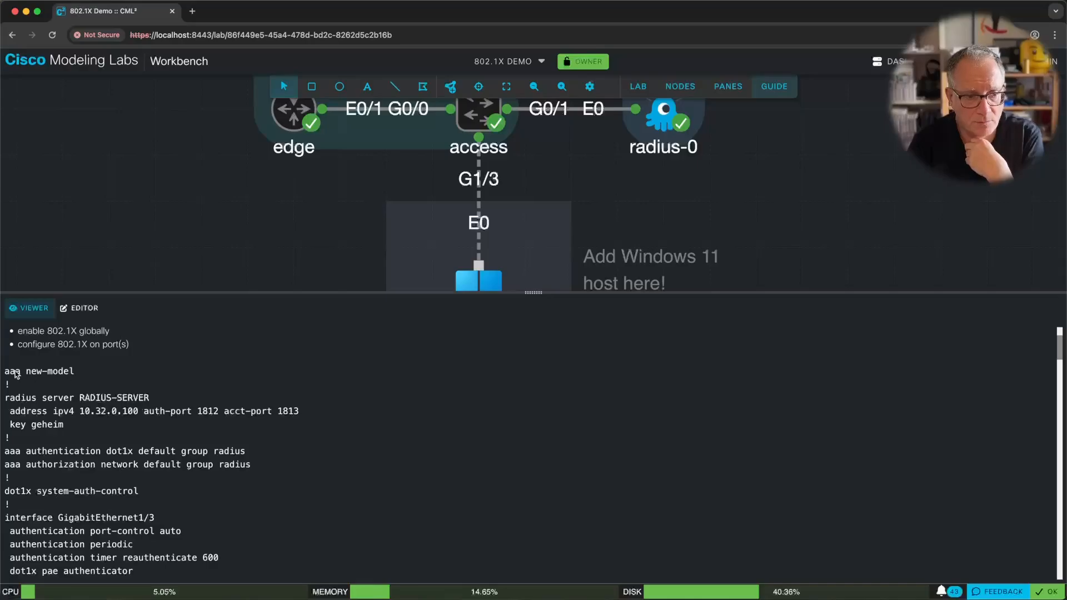
left_click_drag(7, 373, 152, 497)
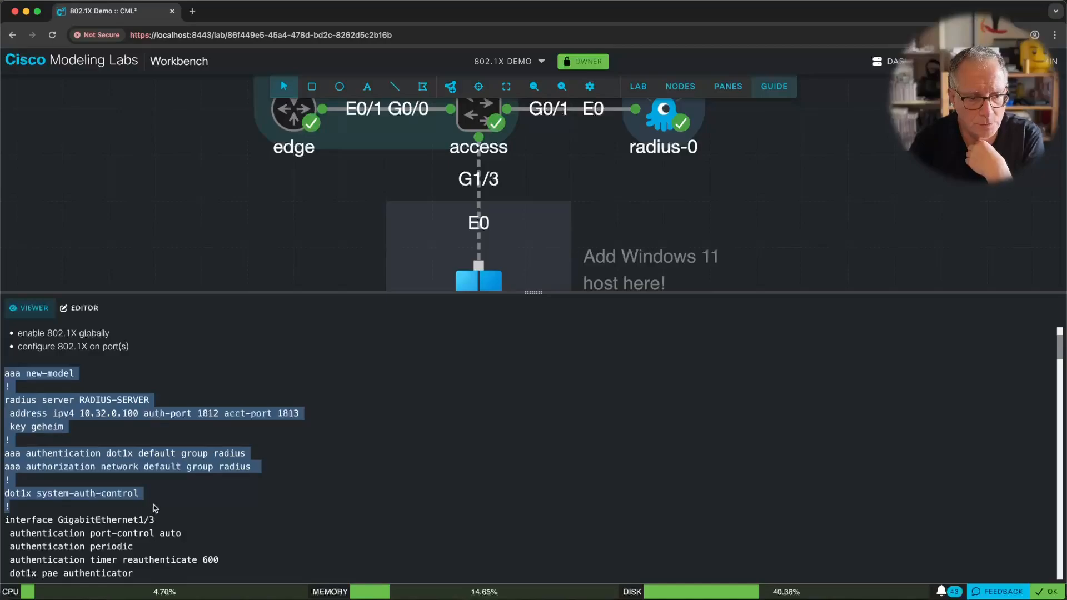
right_click(127, 456)
left_click(164, 481)
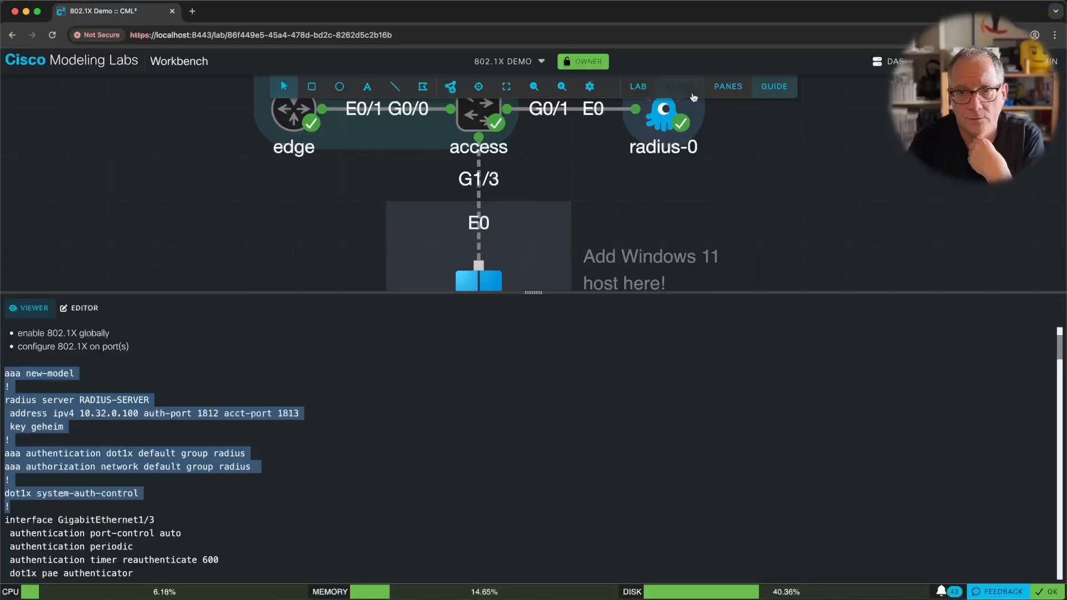
Paste the AAA, RADIUS 10.32.0.100 and dot1x commands into the access switch, then view the RADIUS-0 log.
left_click(728, 86)
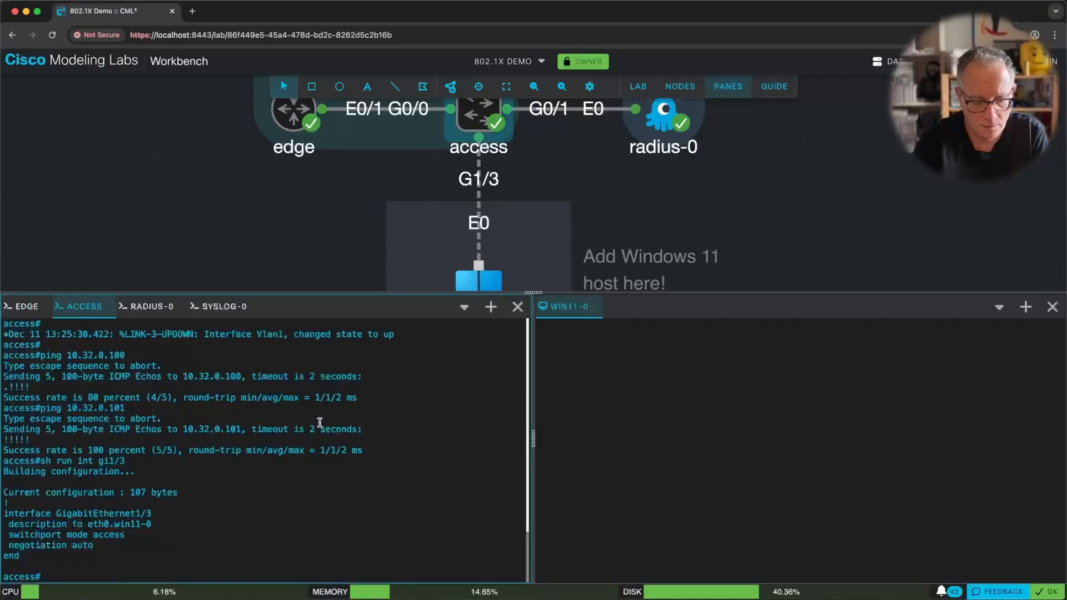
type("conf t")
key("Return")
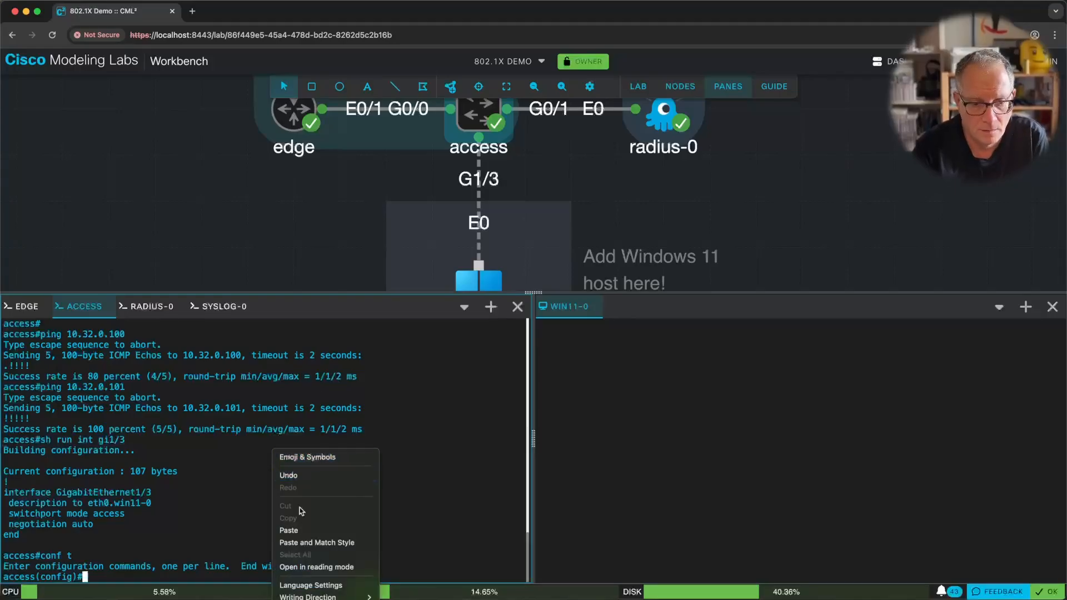
left_click(309, 544)
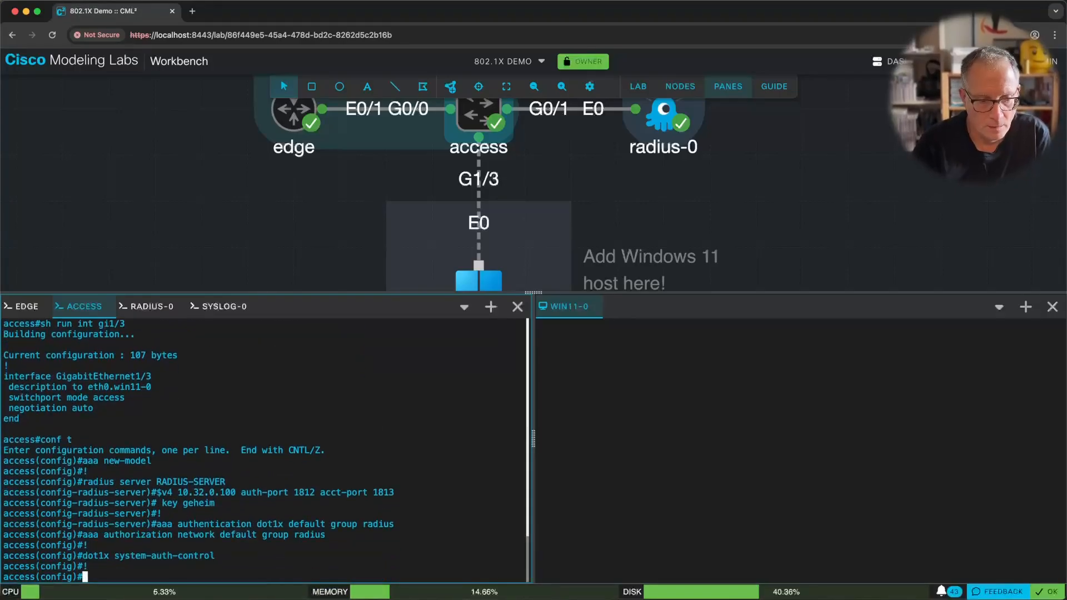
key("ctrl+z")
key("Return")
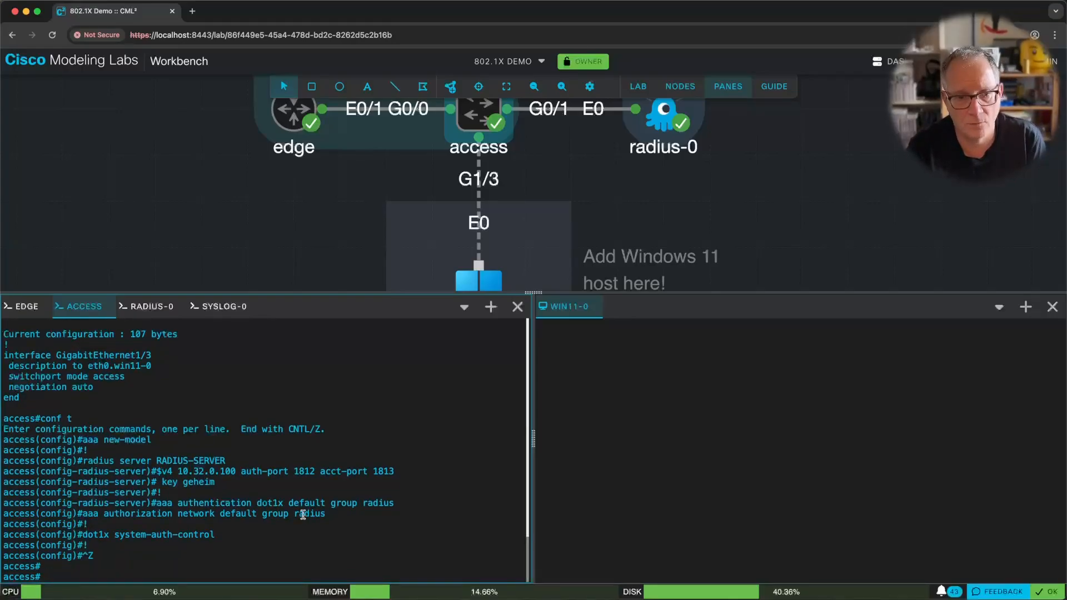
left_click(146, 309)
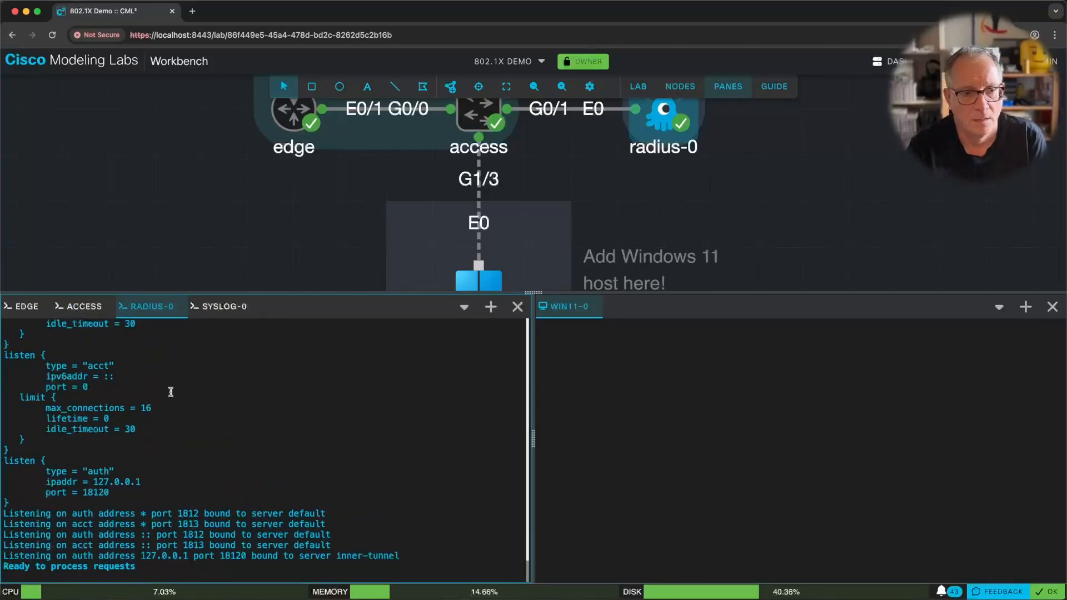
Run 'test aaa group radius' with the test user's credentials and the new-code option.
key("Return")
key("Return")
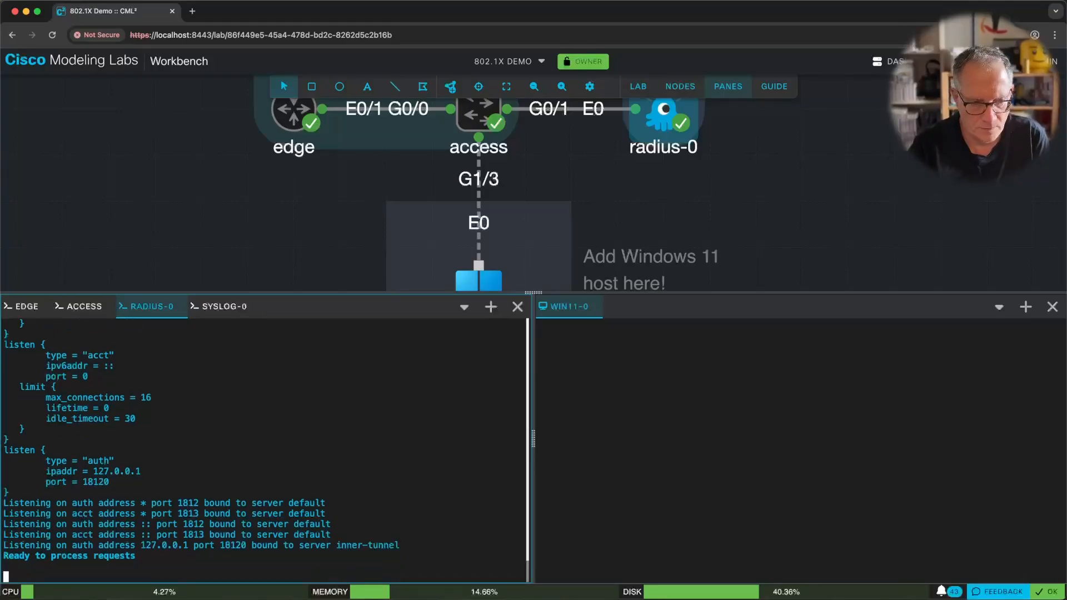
left_click(84, 308)
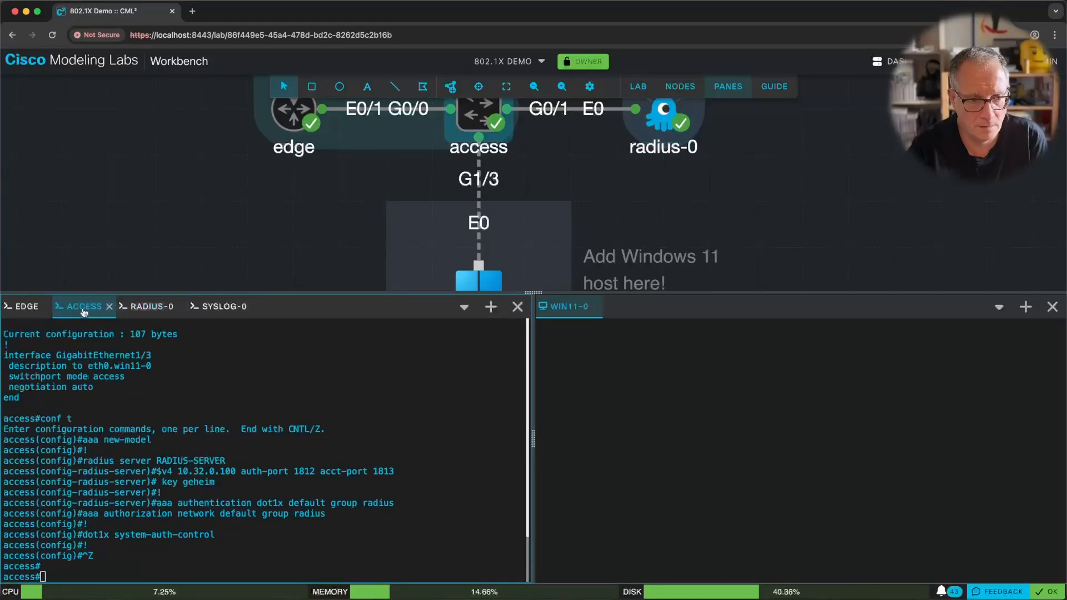
type("test")
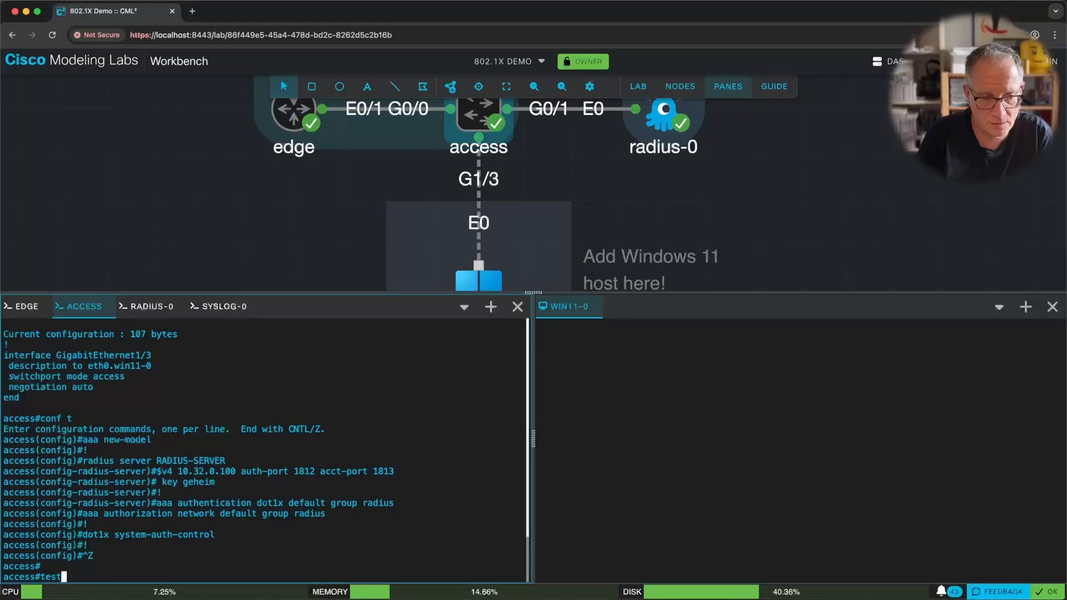
type(" aaa gr")
key("Tab")
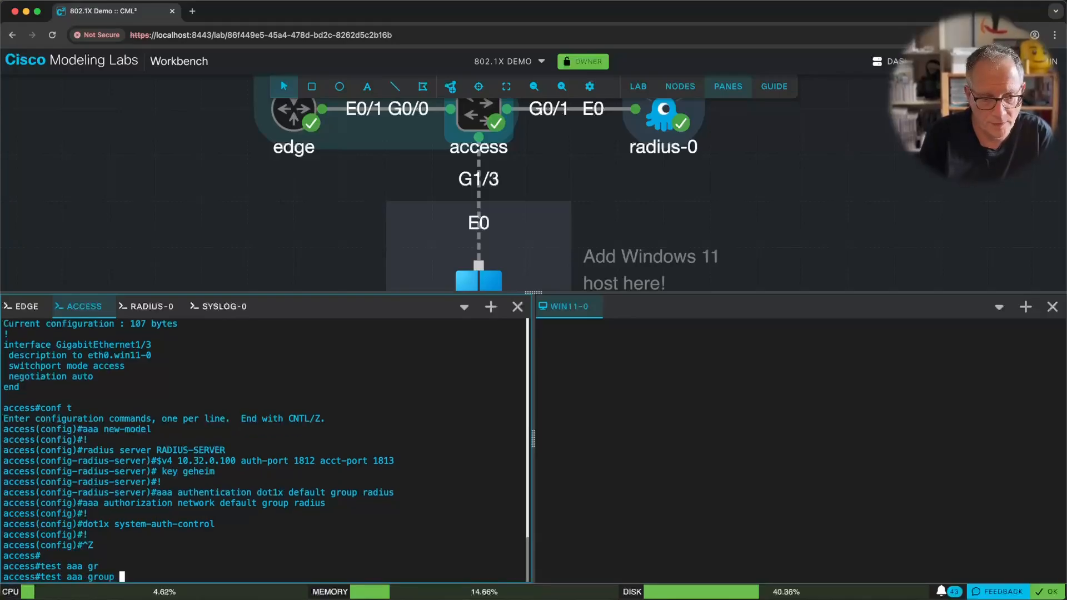
type("radi")
key("Tab")
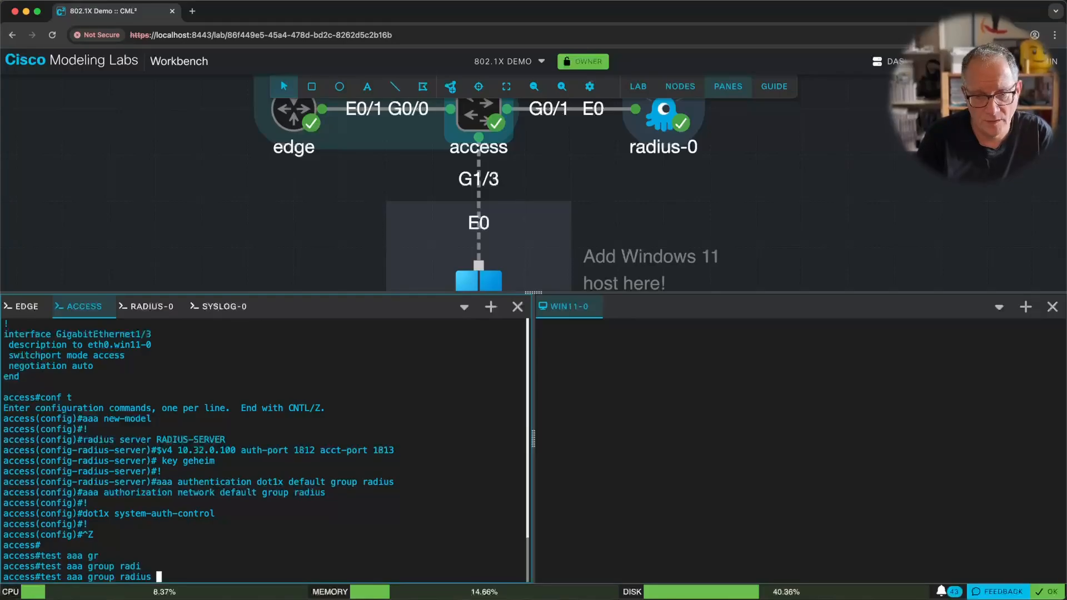
type("bob ")
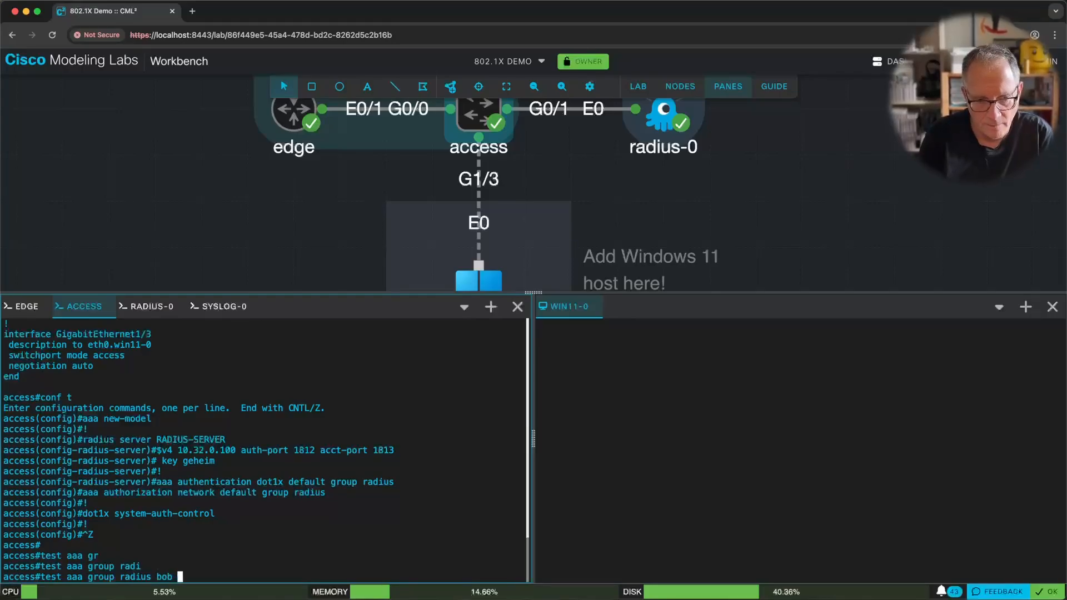
type("test new")
key("Tab")
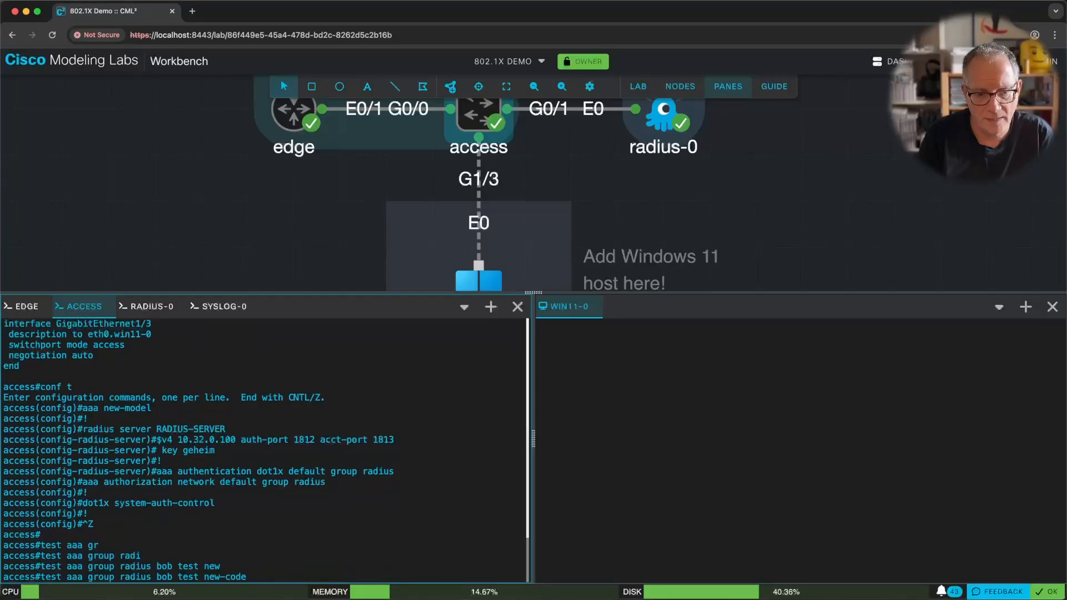
key("Return")
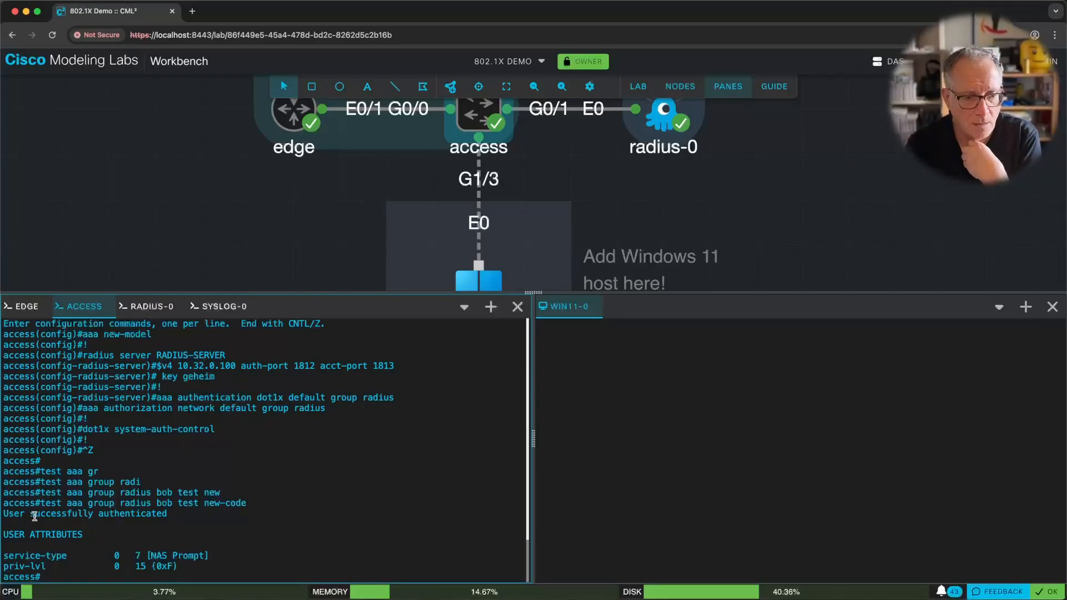
Highlight the 'User successfully authenticated' result and returned priv-lvl 15 attributes.
left_click_drag(27, 514, 128, 505)
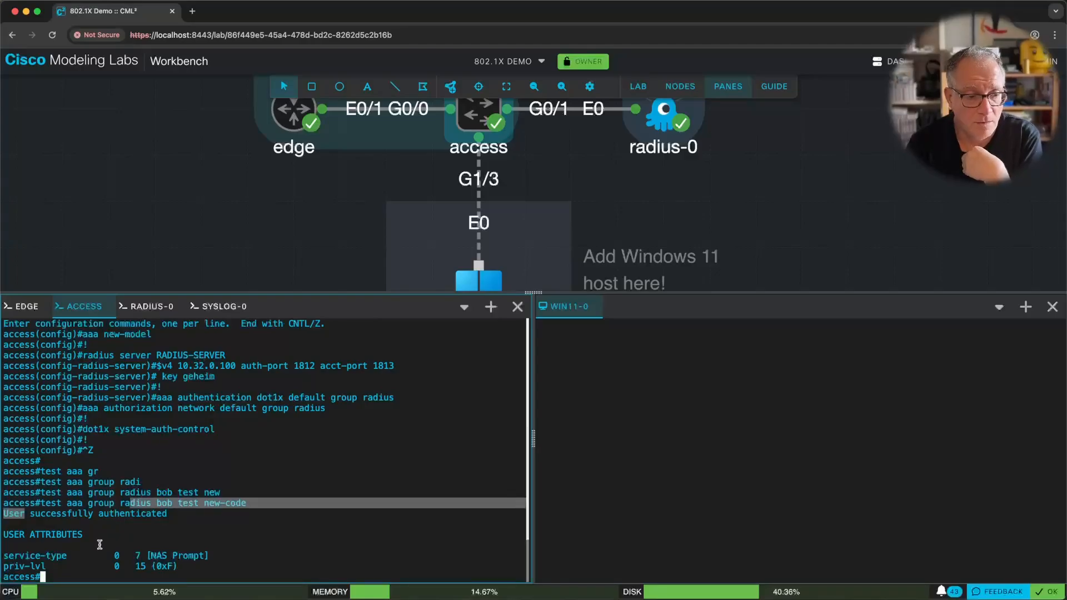
double_click(70, 549)
left_click_drag(69, 550, 173, 563)
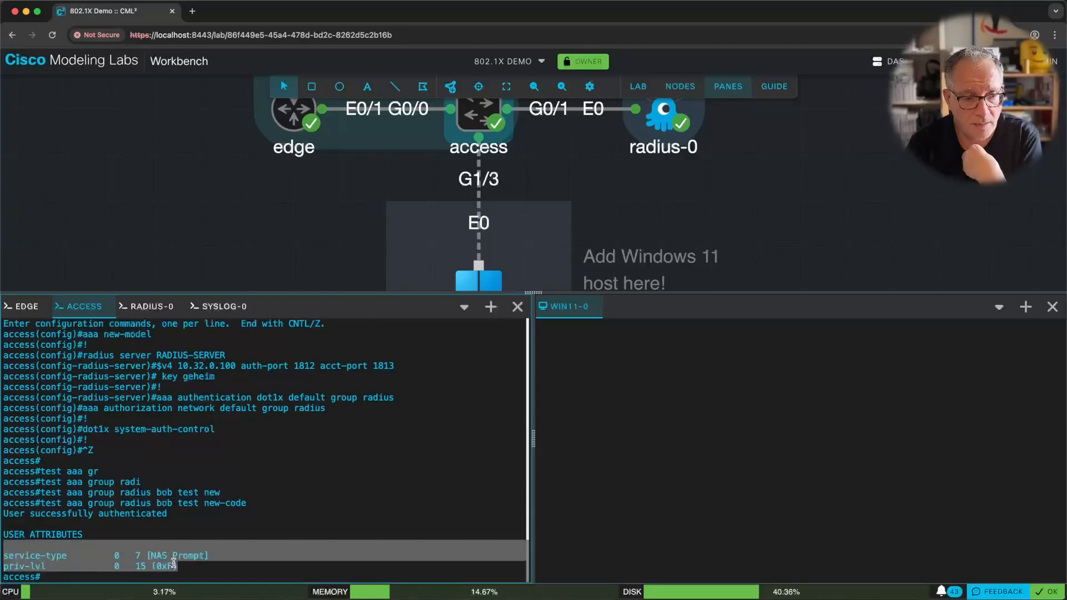
left_click(175, 563)
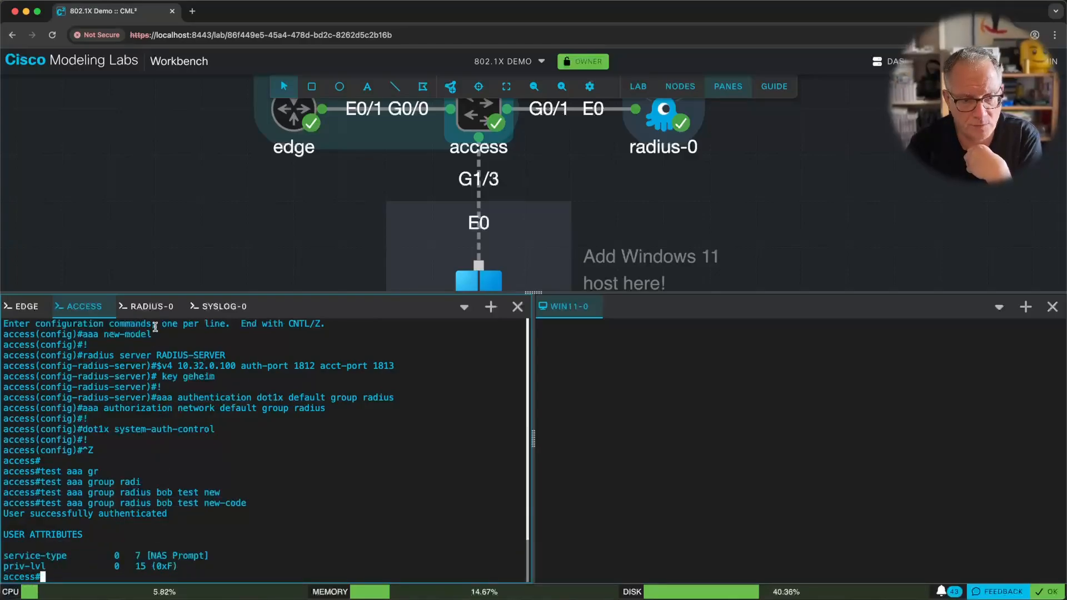
left_click(150, 306)
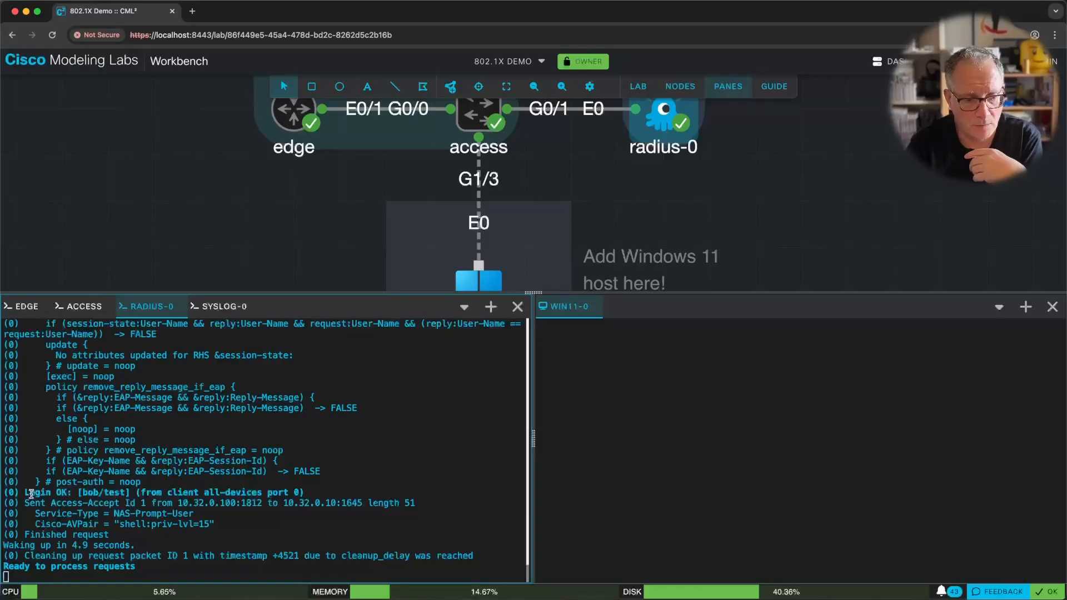
Highlight the Login OK entry, the Access-Accept to 10.32.0.10, and the Service-Type and Cisco-AVPair lines.
left_click_drag(25, 491, 138, 494)
left_click(201, 488)
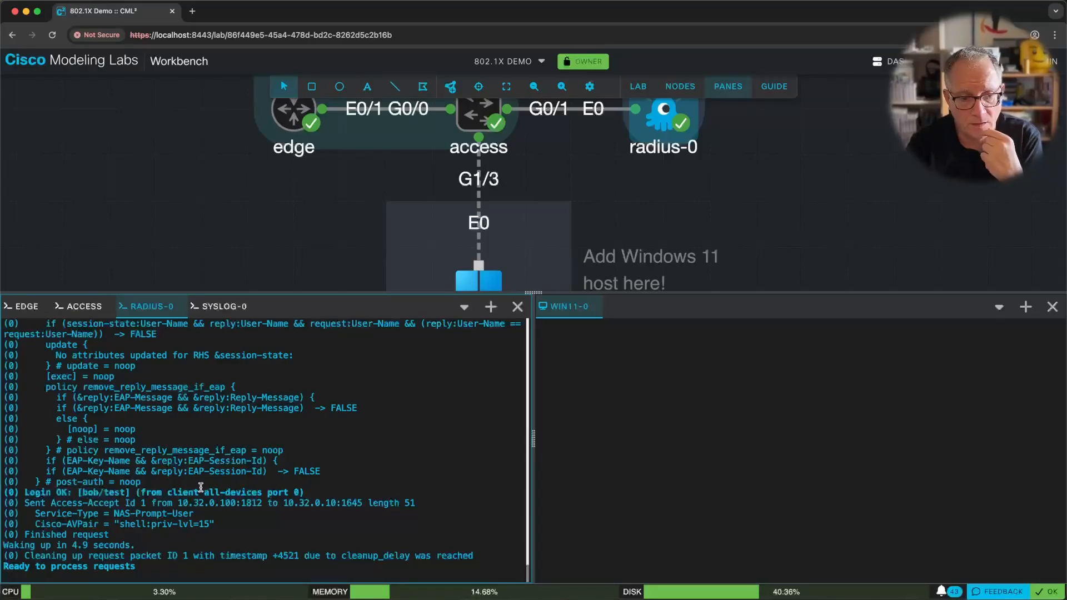
left_click_drag(205, 493, 265, 489)
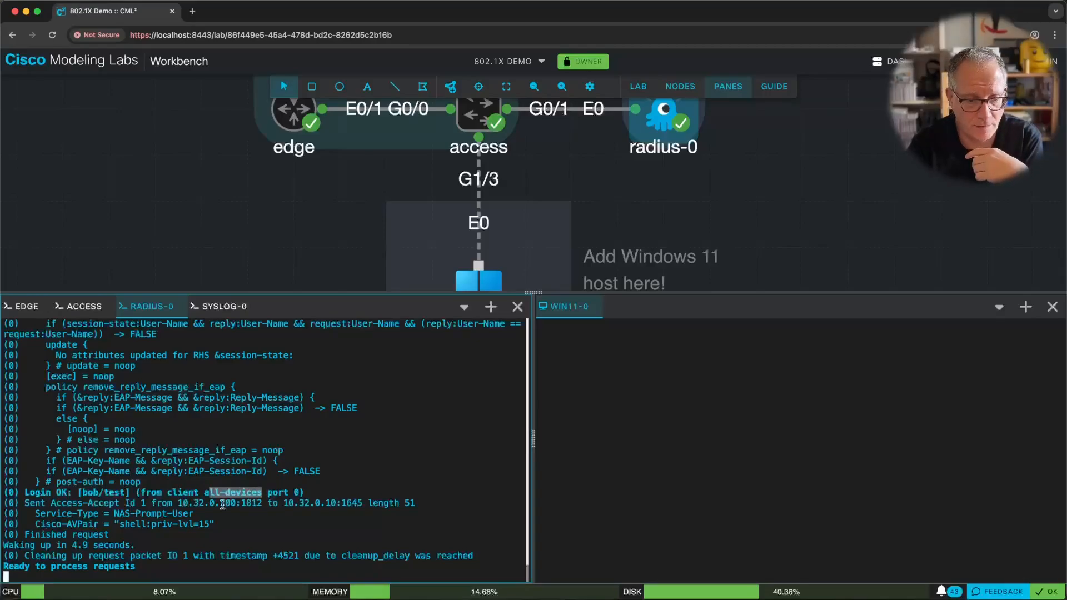
left_click_drag(174, 502, 239, 503)
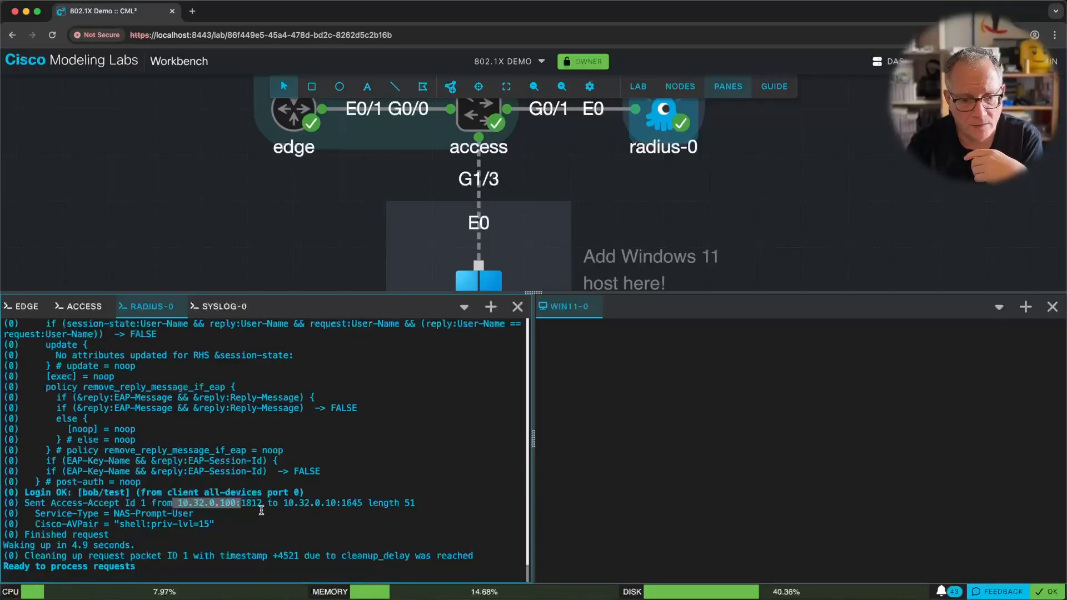
left_click_drag(288, 503, 341, 503)
left_click_drag(178, 503, 247, 505)
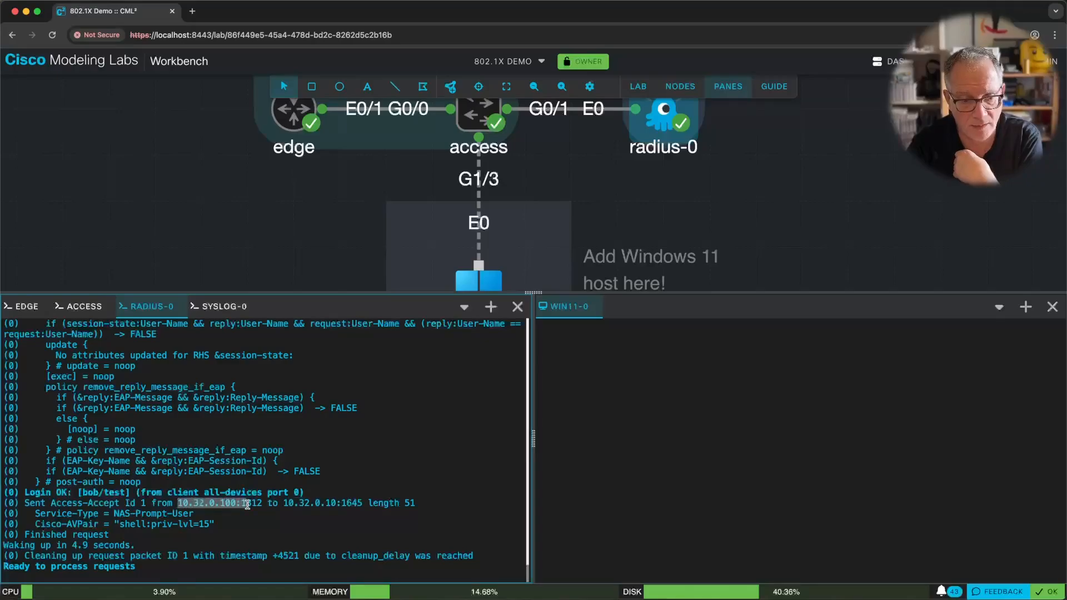
left_click_drag(45, 513, 220, 522)
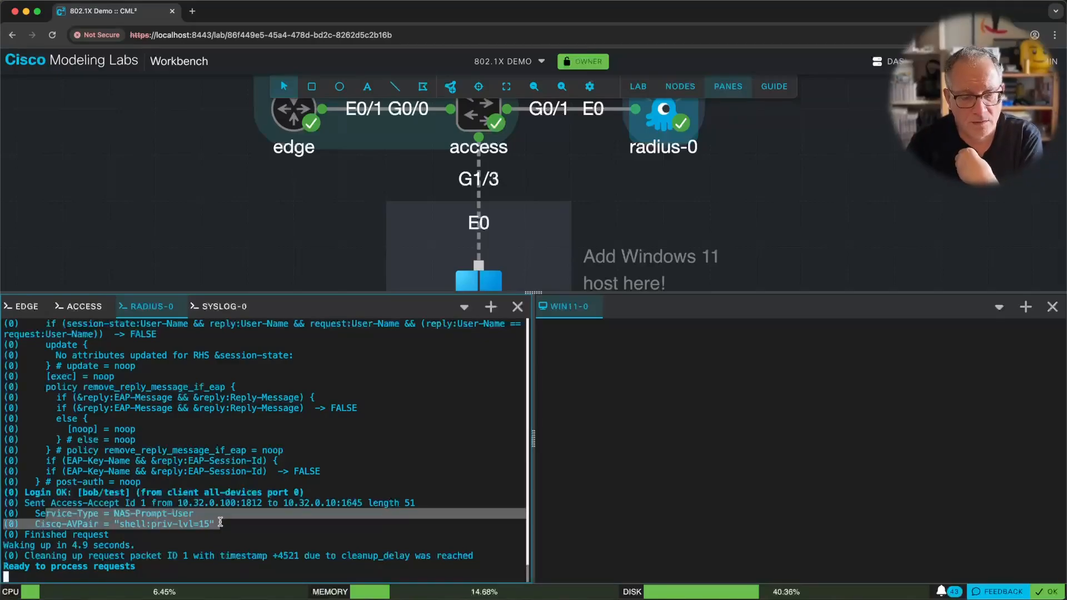
Copy the dot1x global and Gi1/3 authenticator configuration lines from the lab guide.
left_click(82, 307)
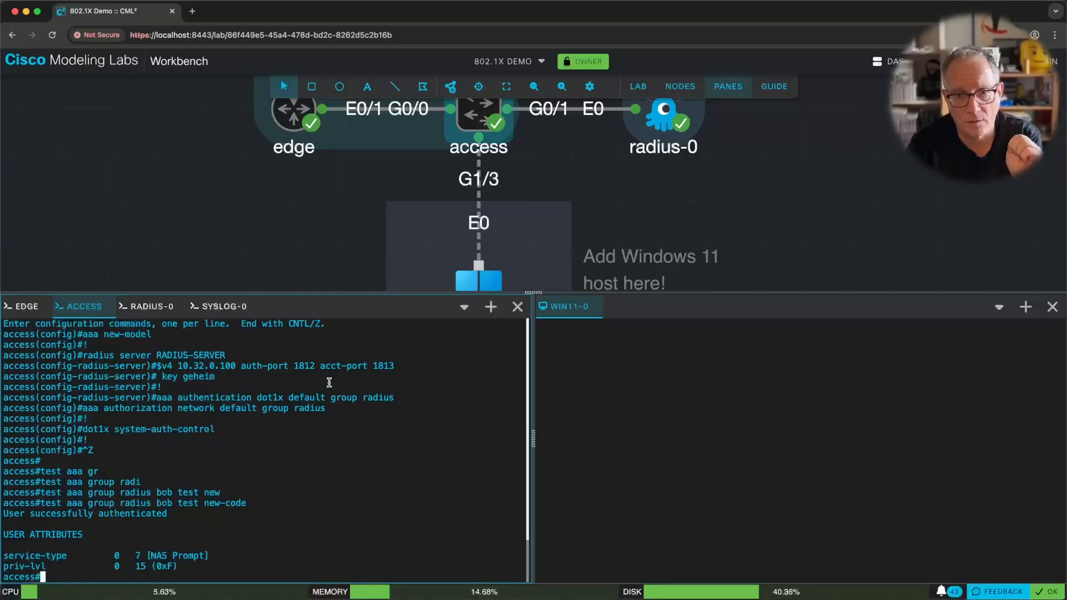
left_click(770, 93)
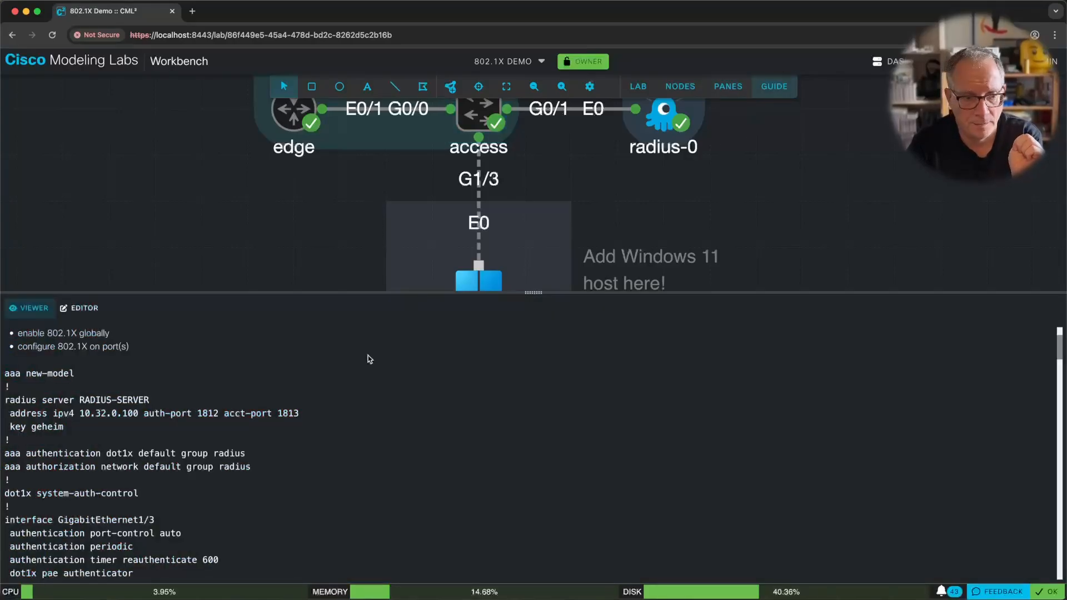
scroll(304, 431, "down", 1)
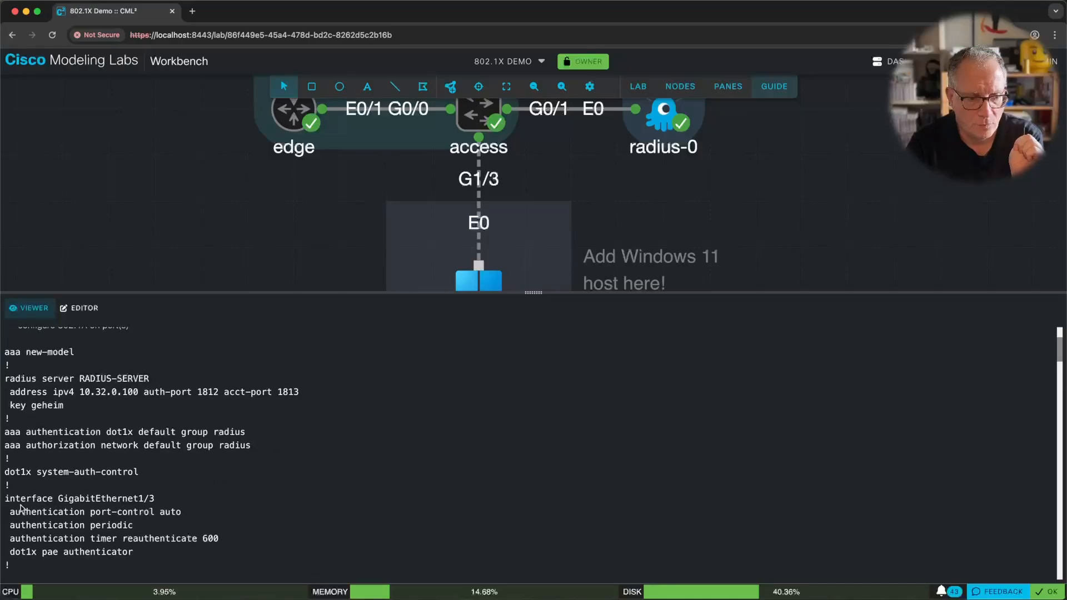
left_click_drag(5, 472, 143, 562)
right_click(101, 510)
left_click(139, 535)
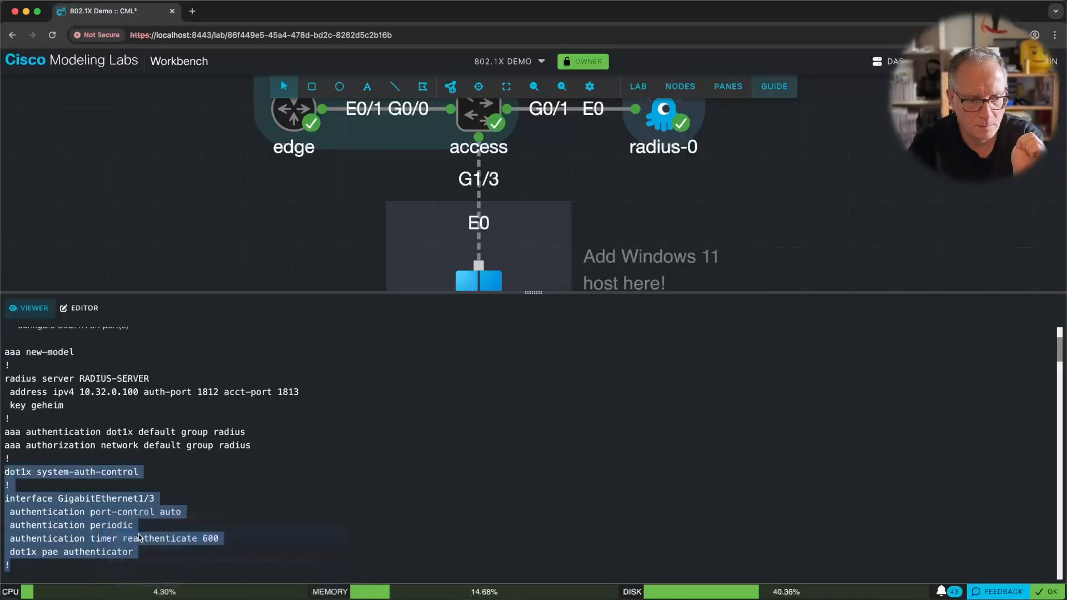
Paste the config into the switch: Gi1/3 port-control auto, 600 s reauthentication, pae authenticator.
left_click(727, 86)
type("conf t")
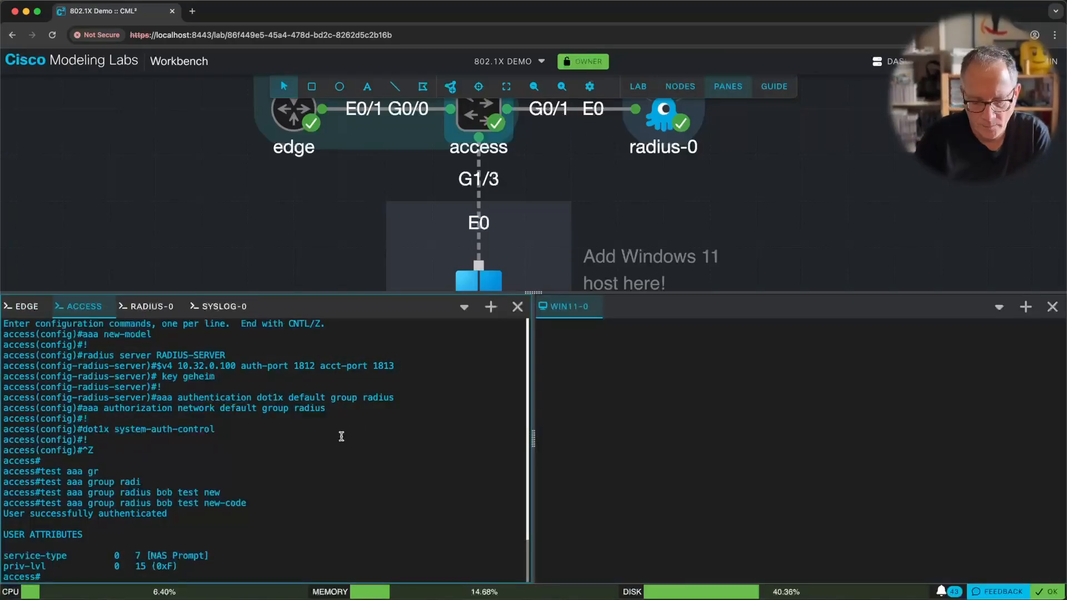
key("Return")
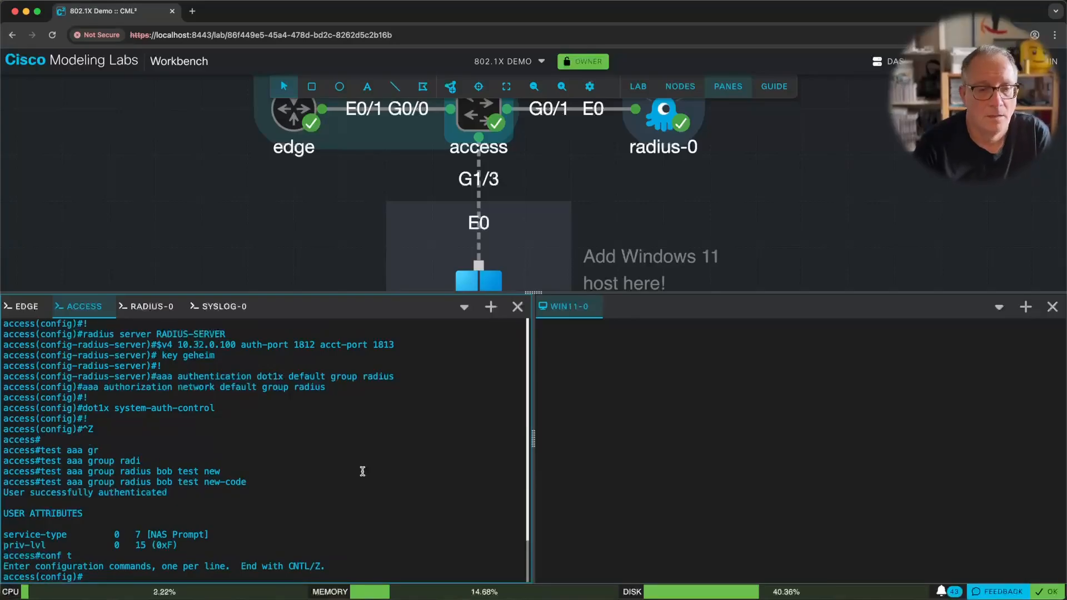
right_click(295, 419)
left_click(340, 511)
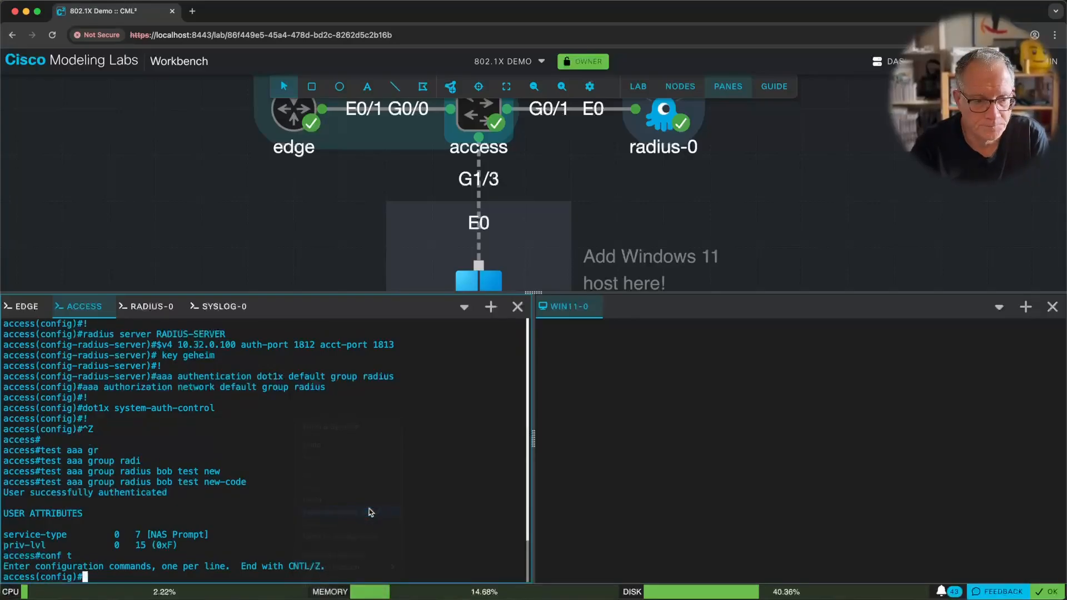
key("Return")
key("Return")
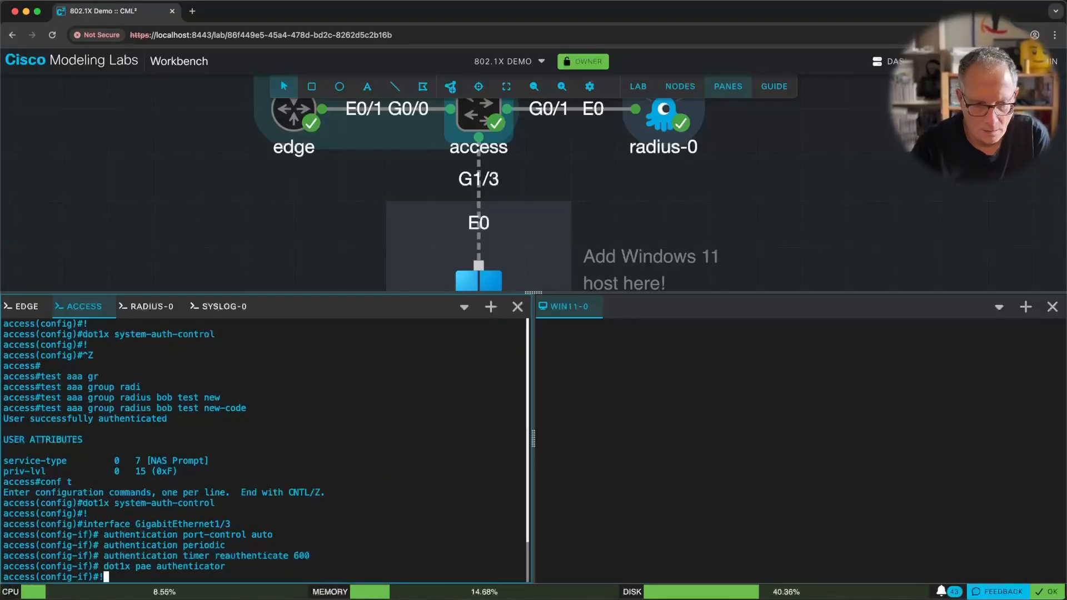
key("ctrl+z")
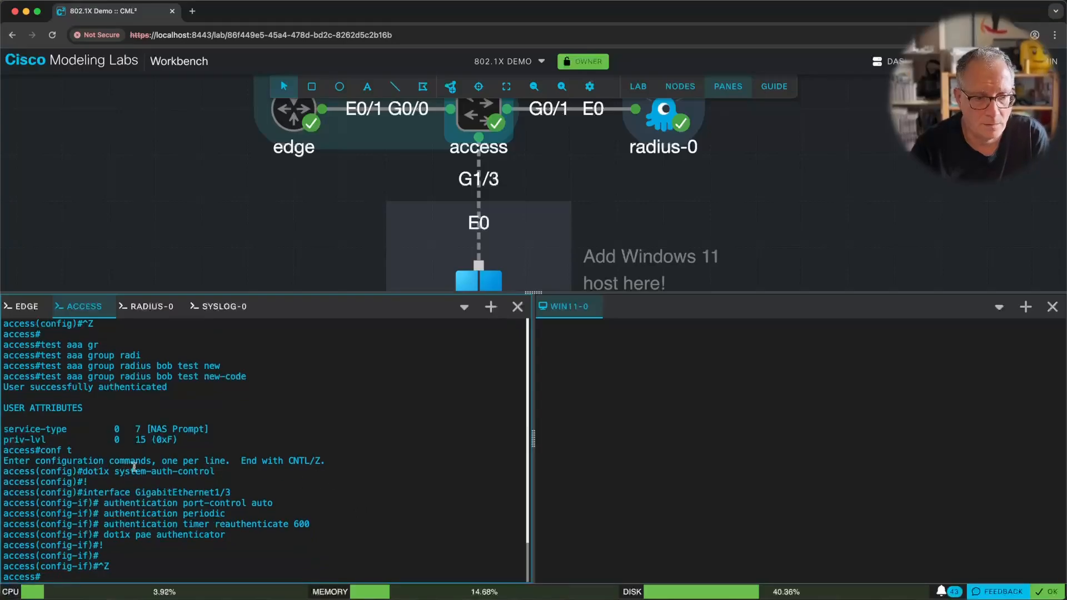
left_click_drag(87, 471, 220, 471)
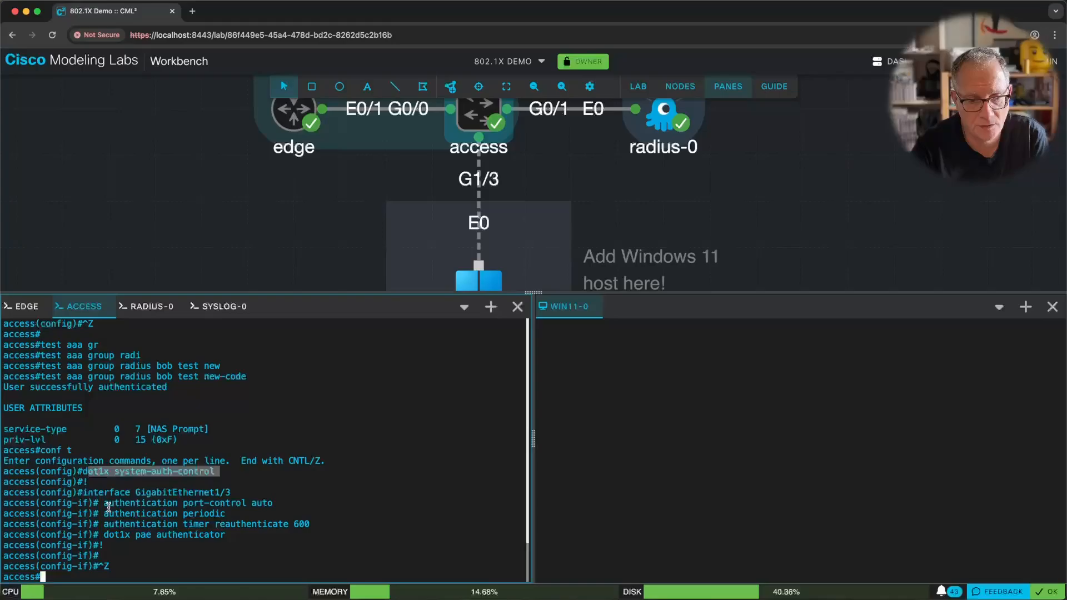
left_click_drag(105, 503, 230, 533)
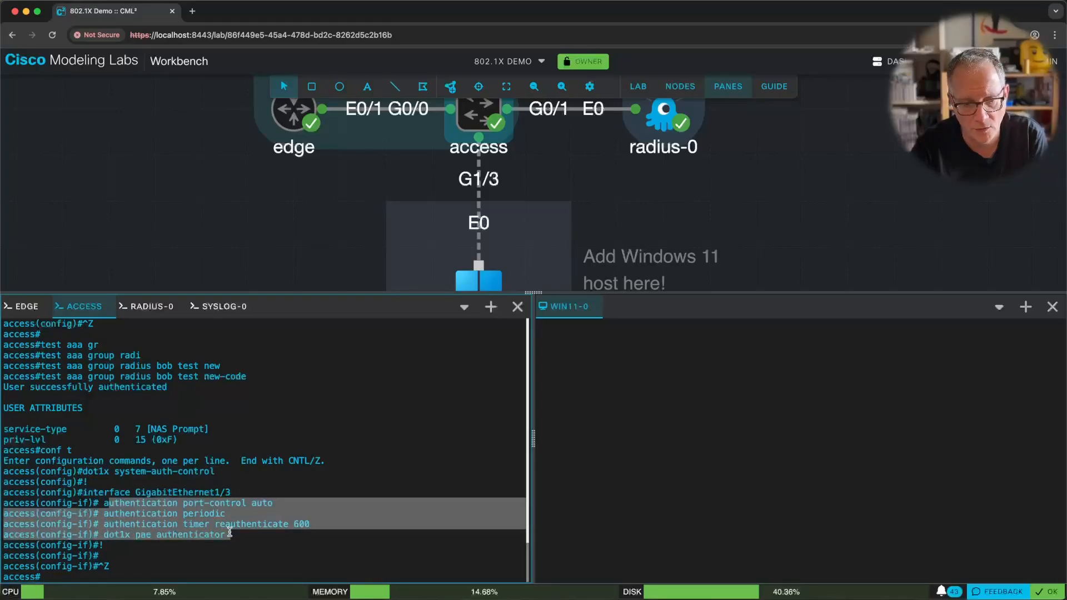
left_click(228, 532)
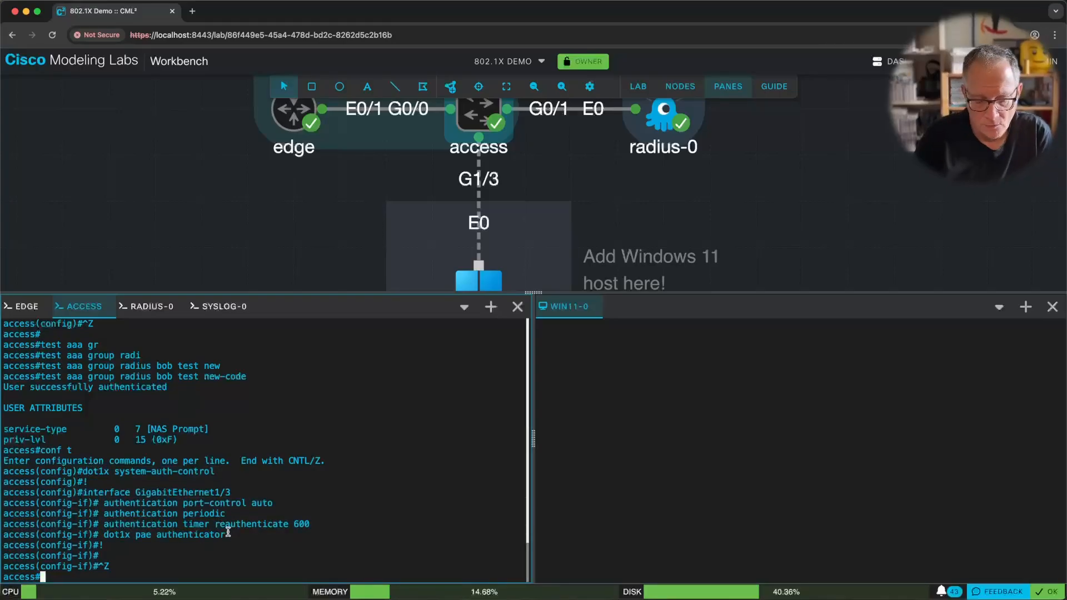
Confirm 'sh auth sess int gi1/3 de' shows no sessions, then enable 'debug dot1x events'.
type("sh ")
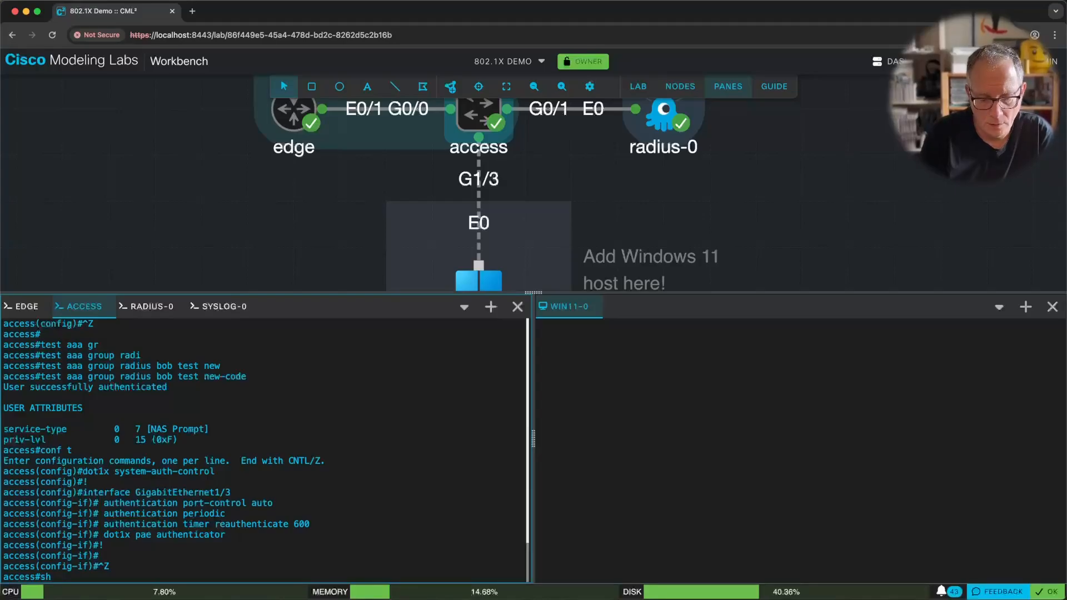
type("auth ")
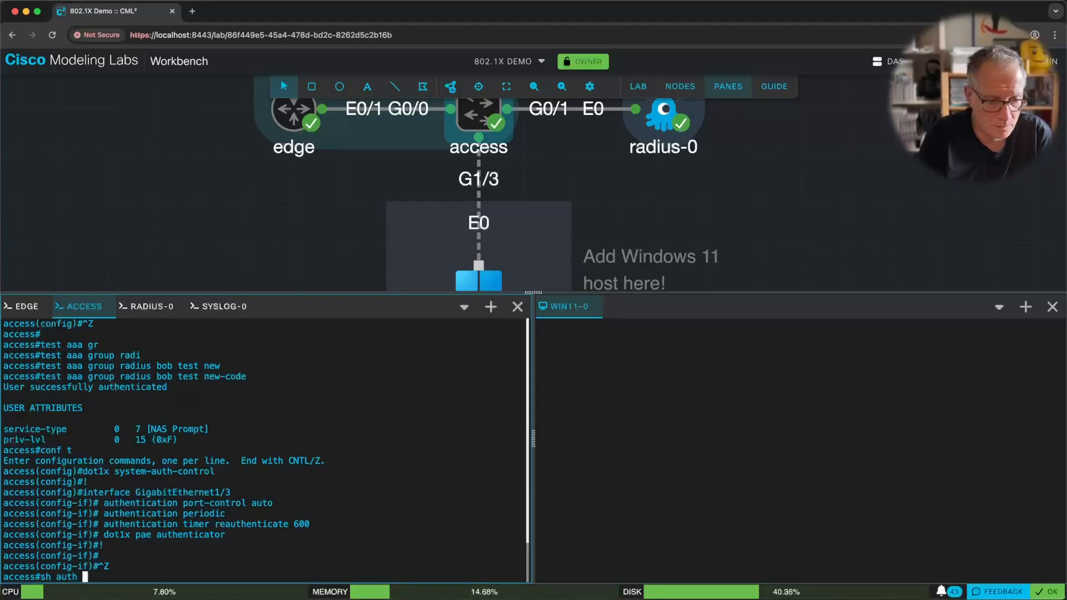
type("sess int gi")
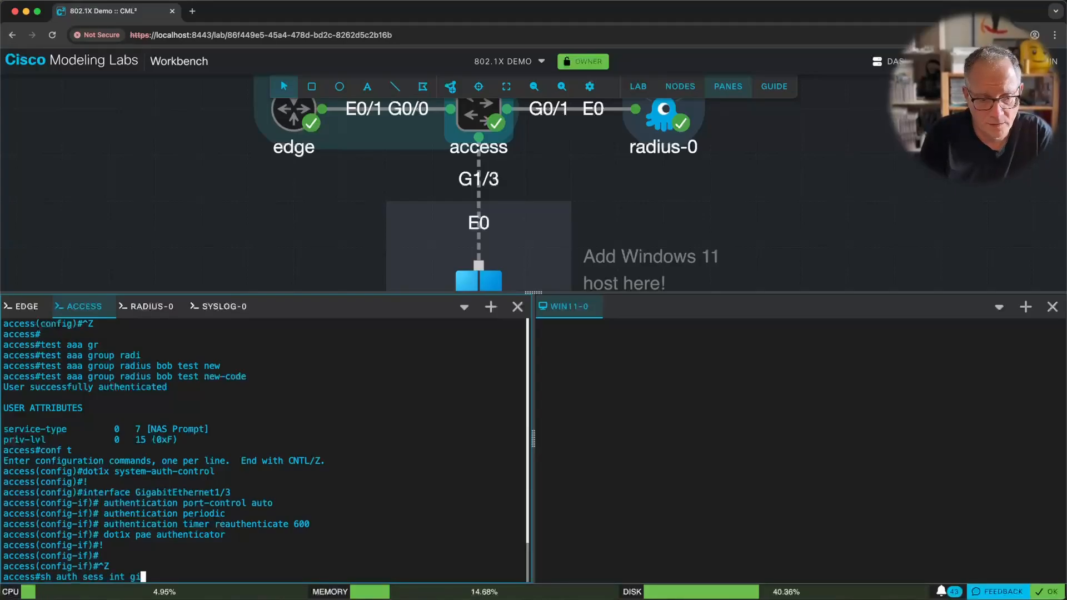
type("1/3 de")
key("Return")
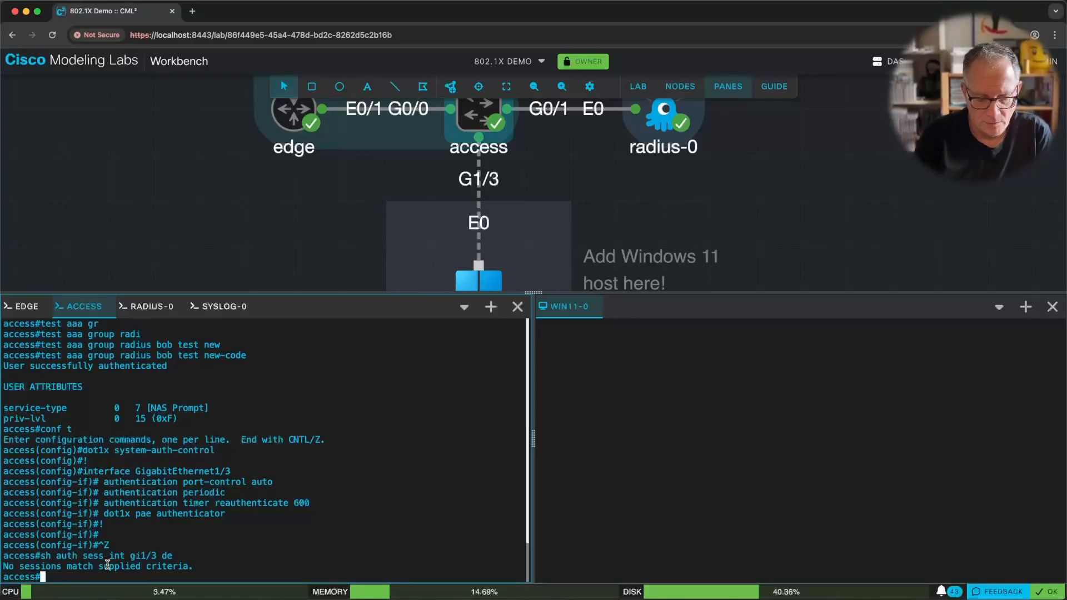
type("debug dot1")
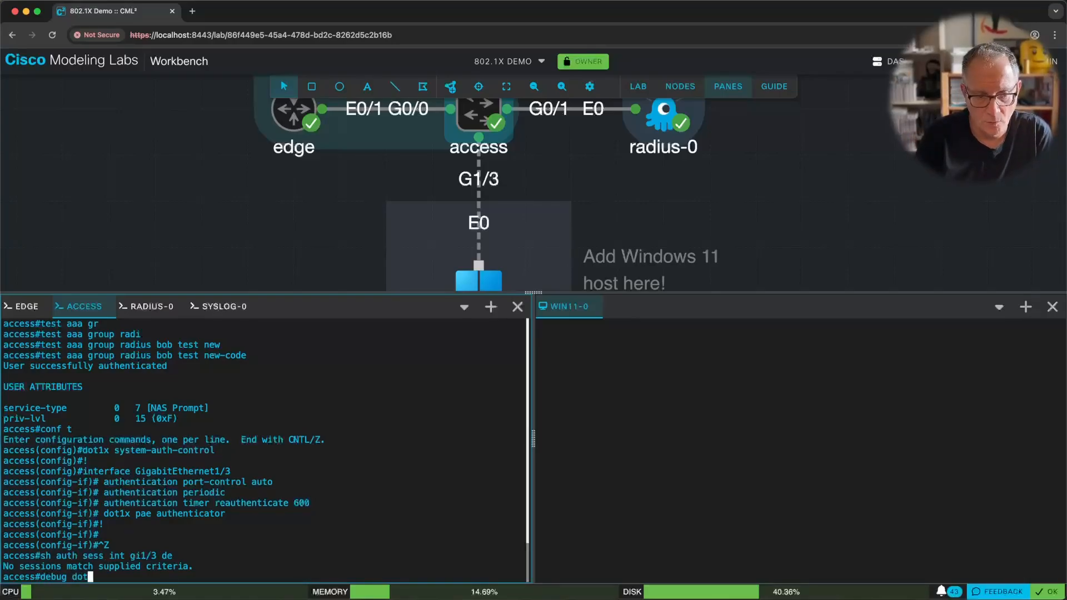
key("Tab")
type("?")
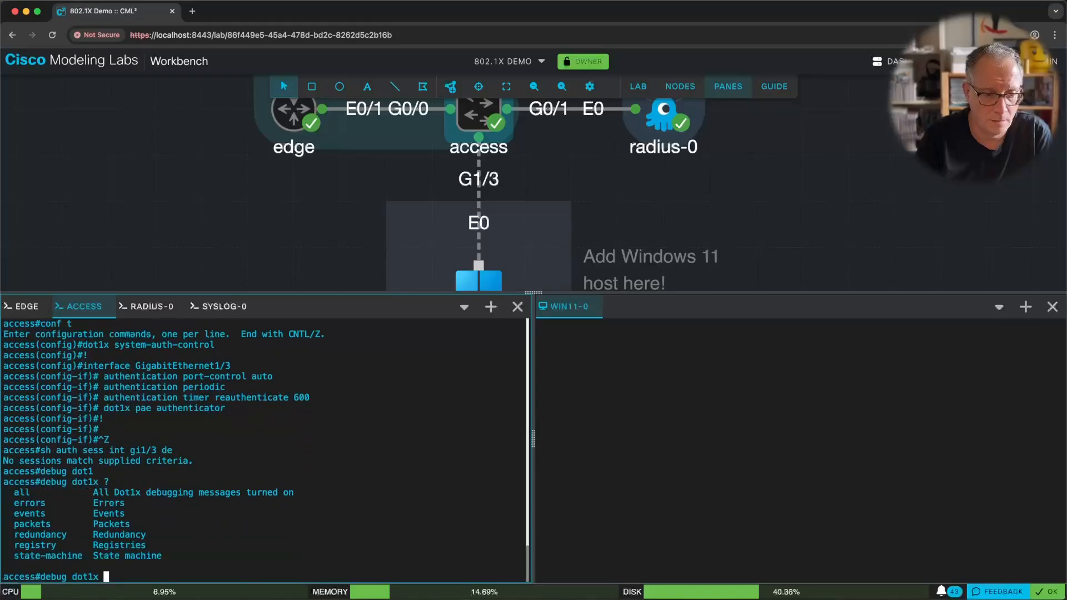
type("events")
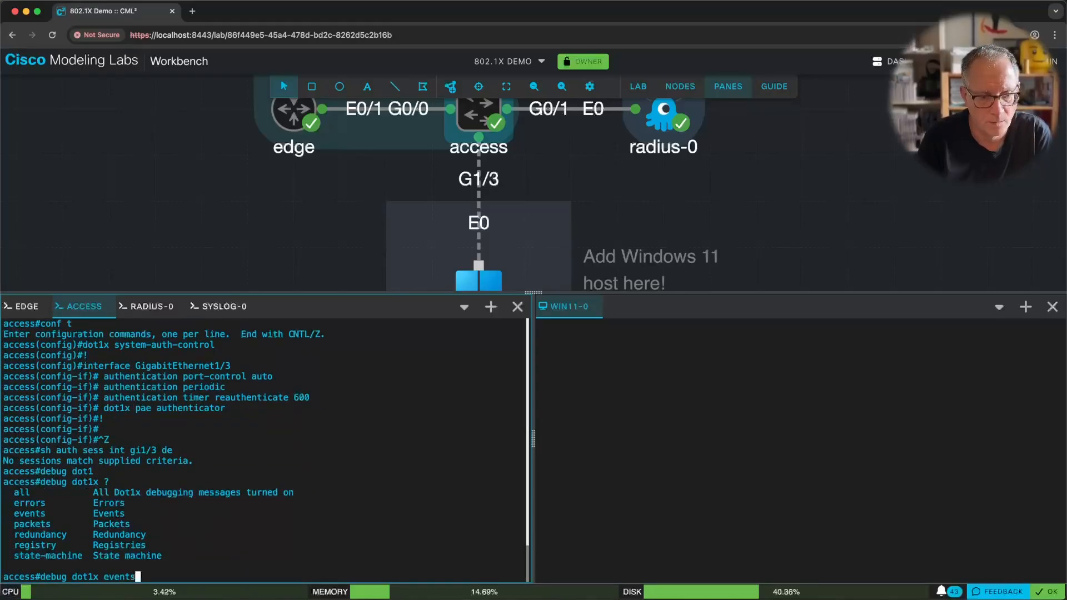
key("Return")
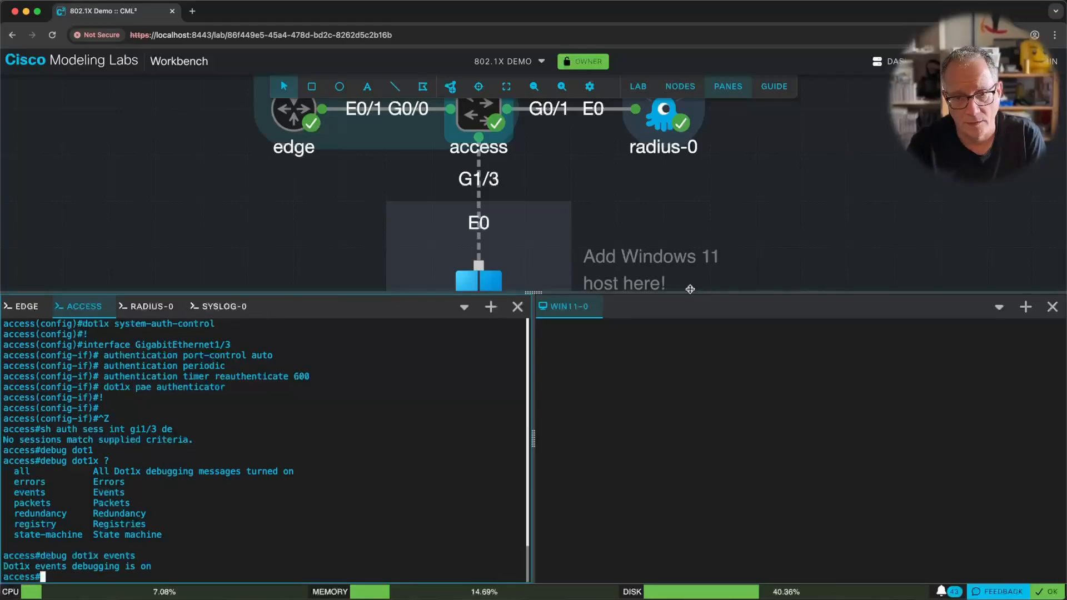
left_click_drag(750, 245, 752, 182)
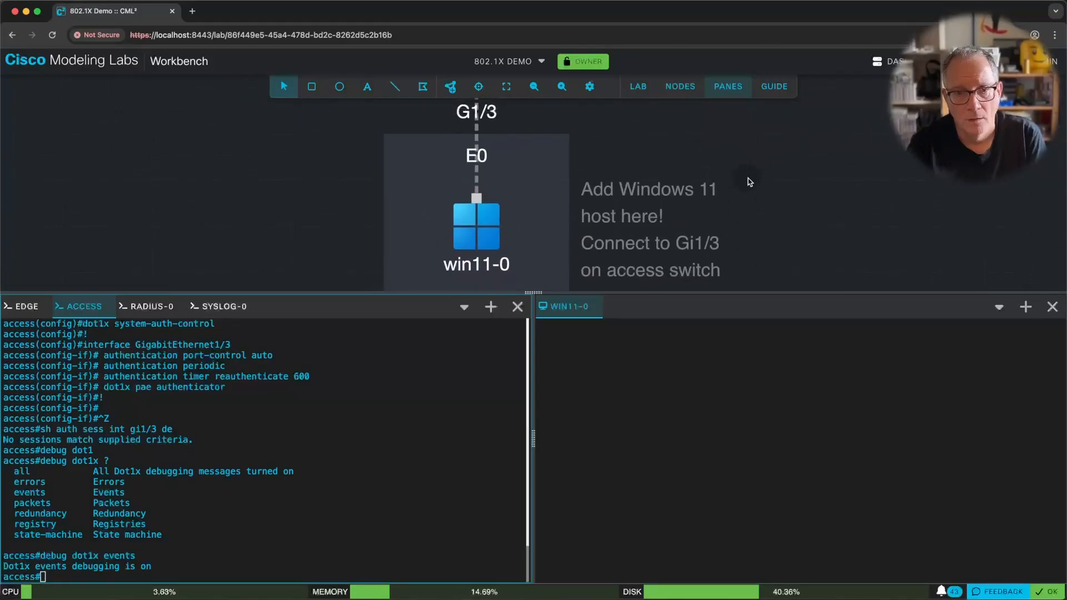
Start the win11-0 node and open its VNC console, letting Windows boot to the lock screen.
right_click(471, 239)
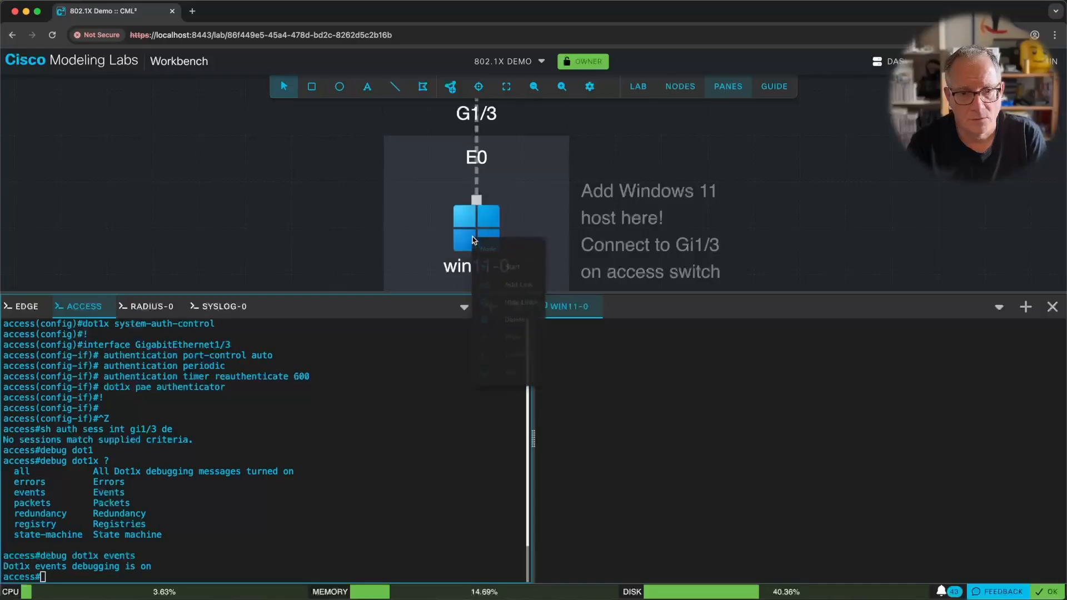
left_click(519, 270)
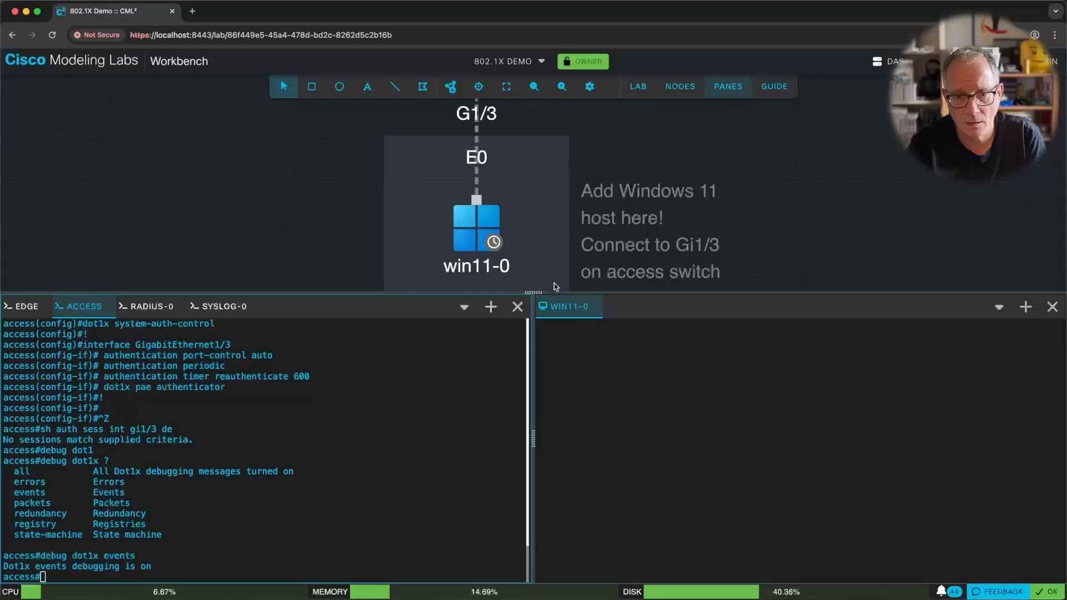
left_click(803, 447)
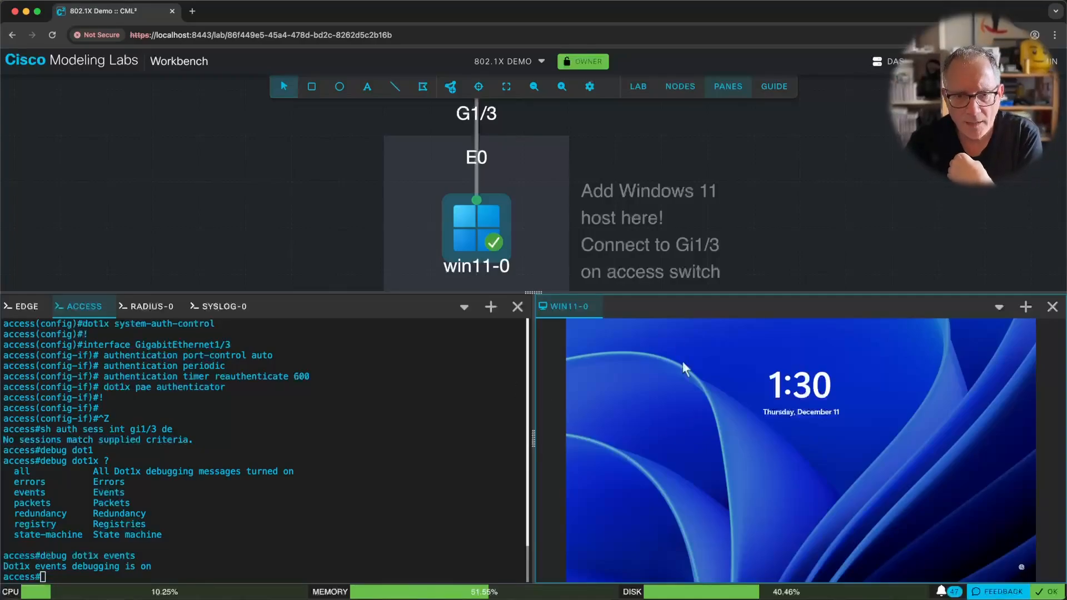
left_click(357, 462)
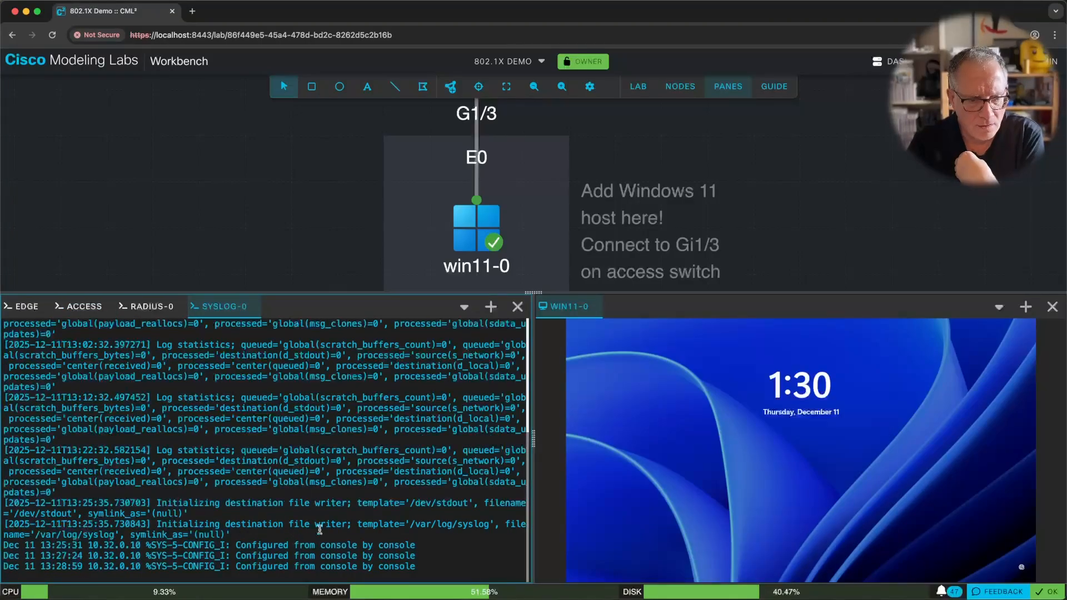
Unlock win11-0 and sign in with the user's password to reach the Windows 11 desktop.
left_click(75, 310)
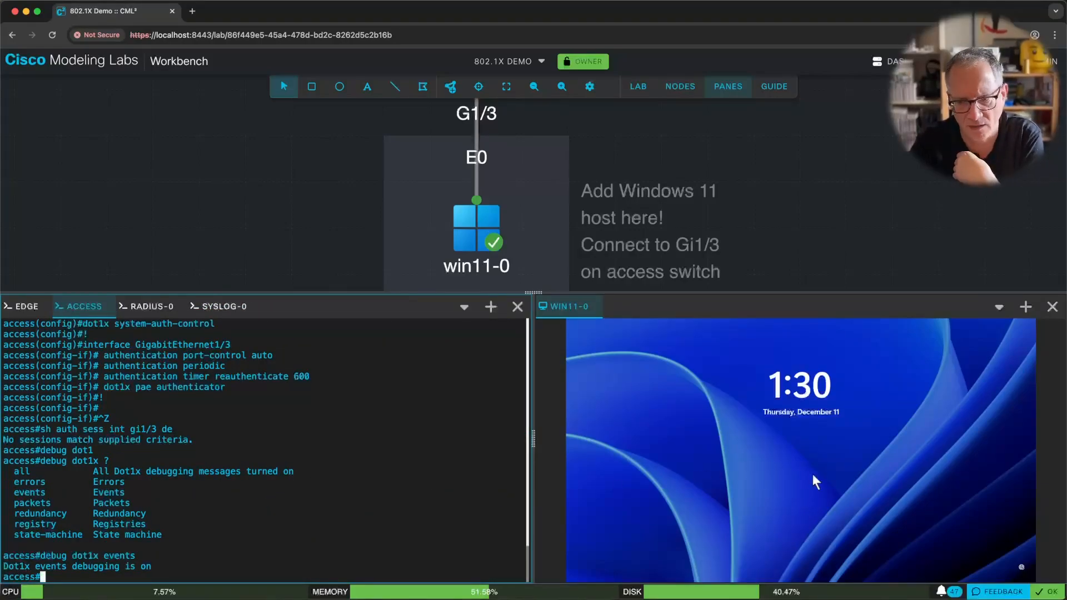
left_click(825, 485)
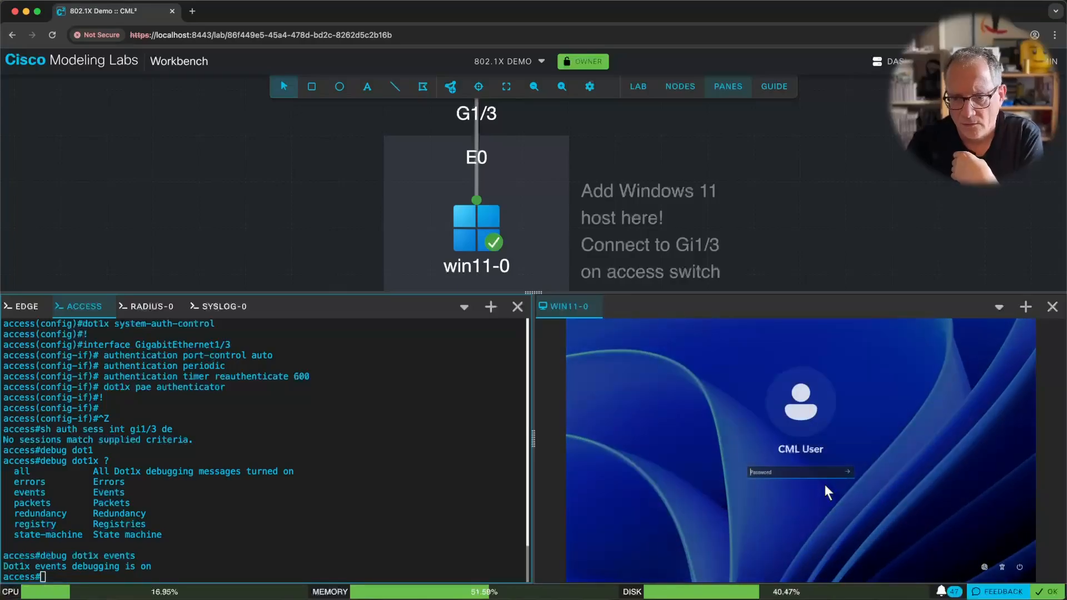
left_click(810, 476)
type("••••")
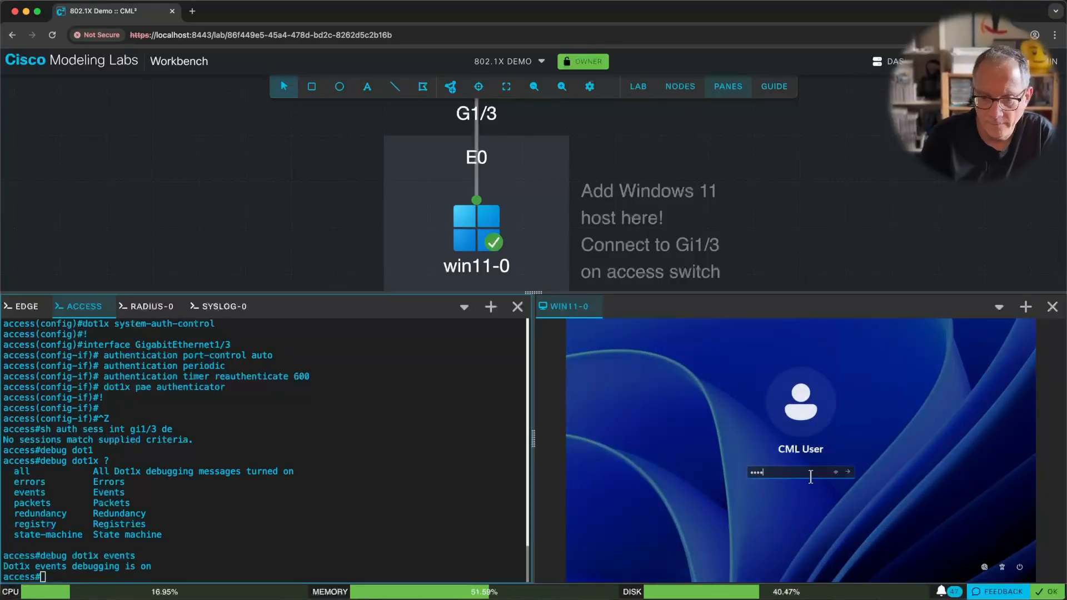
type("••")
key("Return")
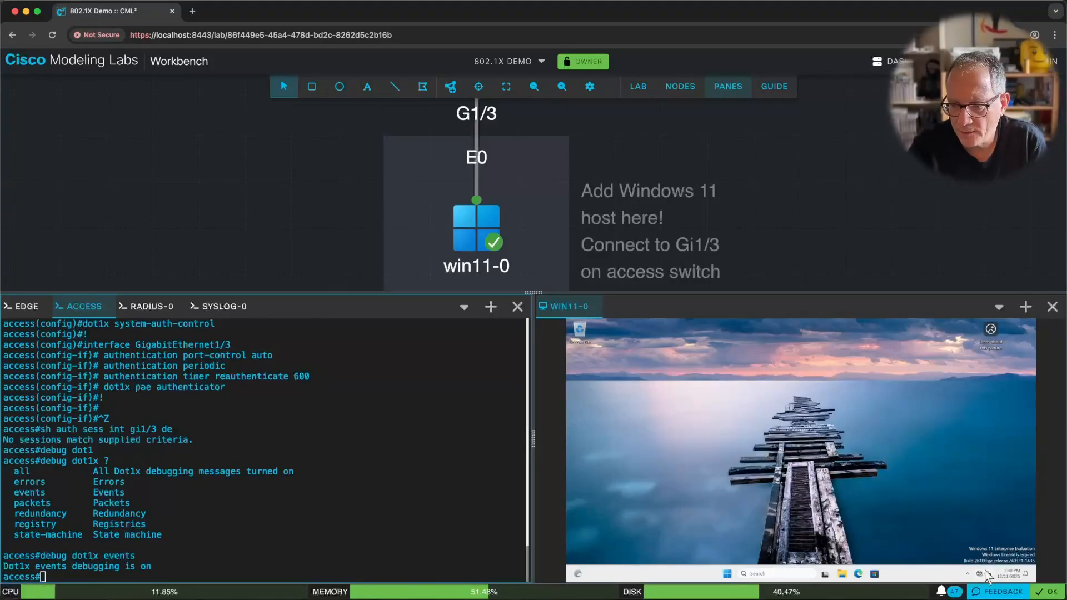
mouse_move(980, 573)
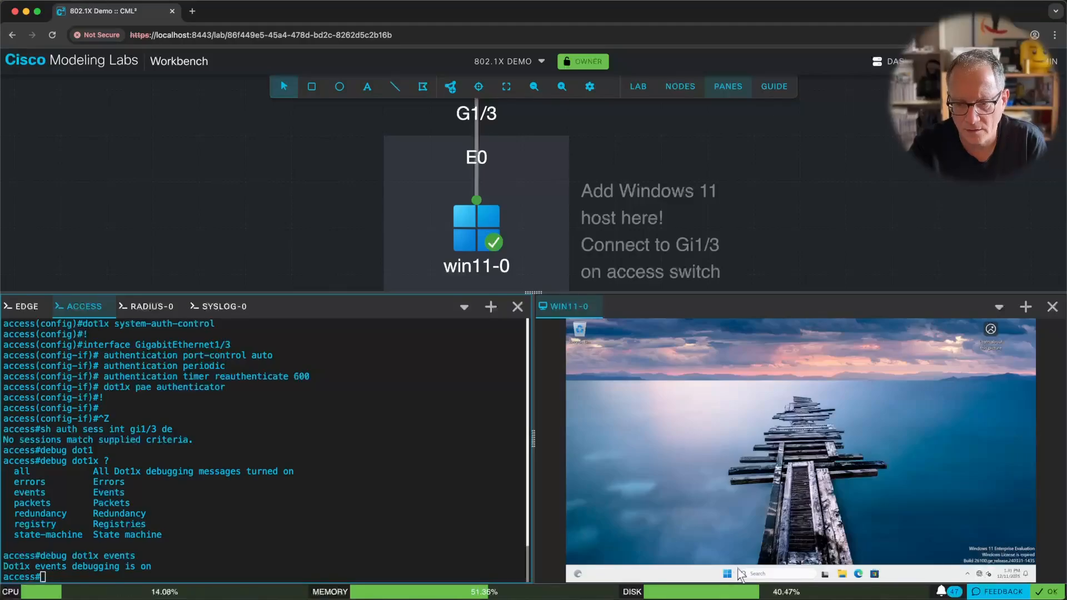
Launch Command Prompt and run ipconfig /all, showing only self-assigned 169.254.181.116 with no gateway.
left_click(767, 576)
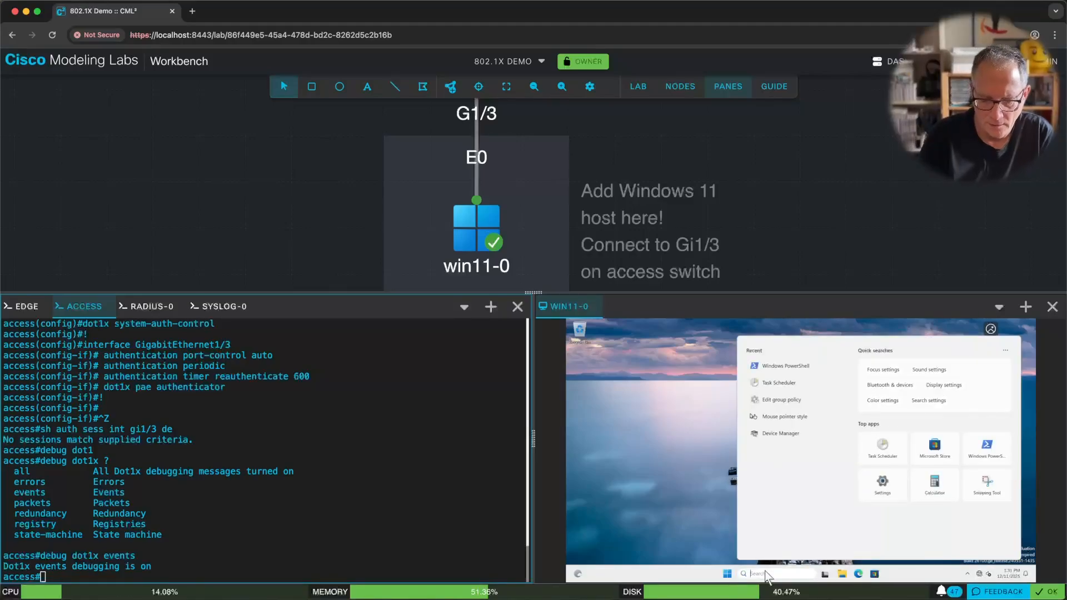
type("cmd")
key("Return")
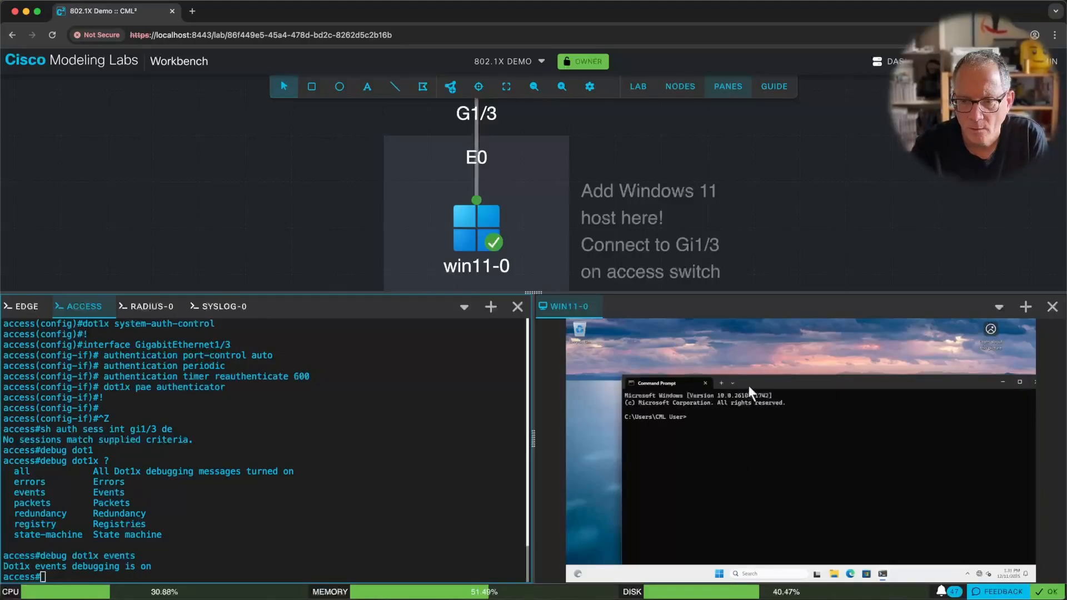
left_click_drag(749, 385, 714, 338)
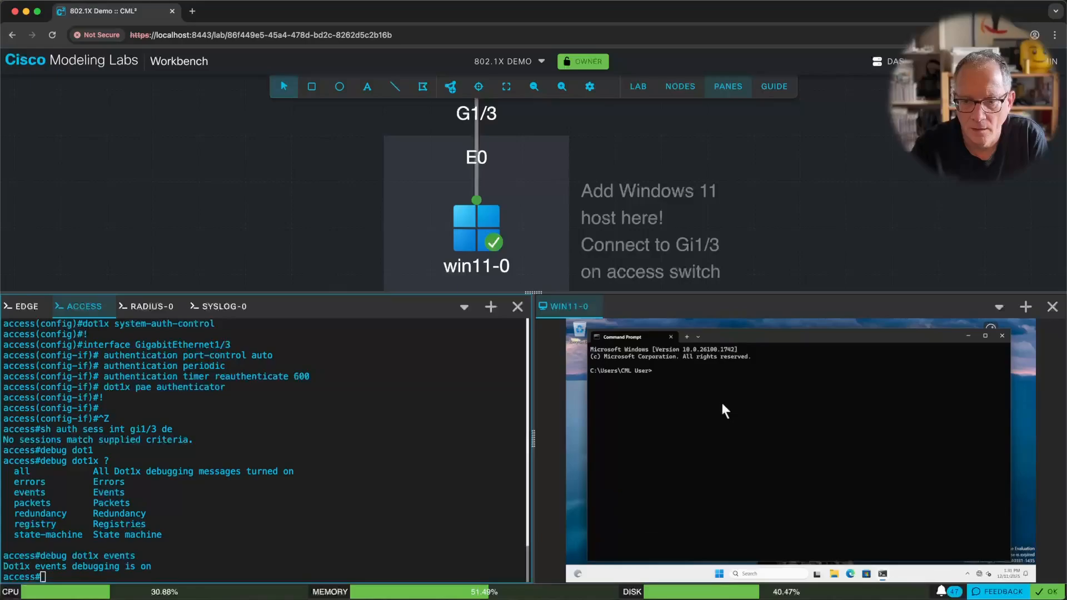
type("ip")
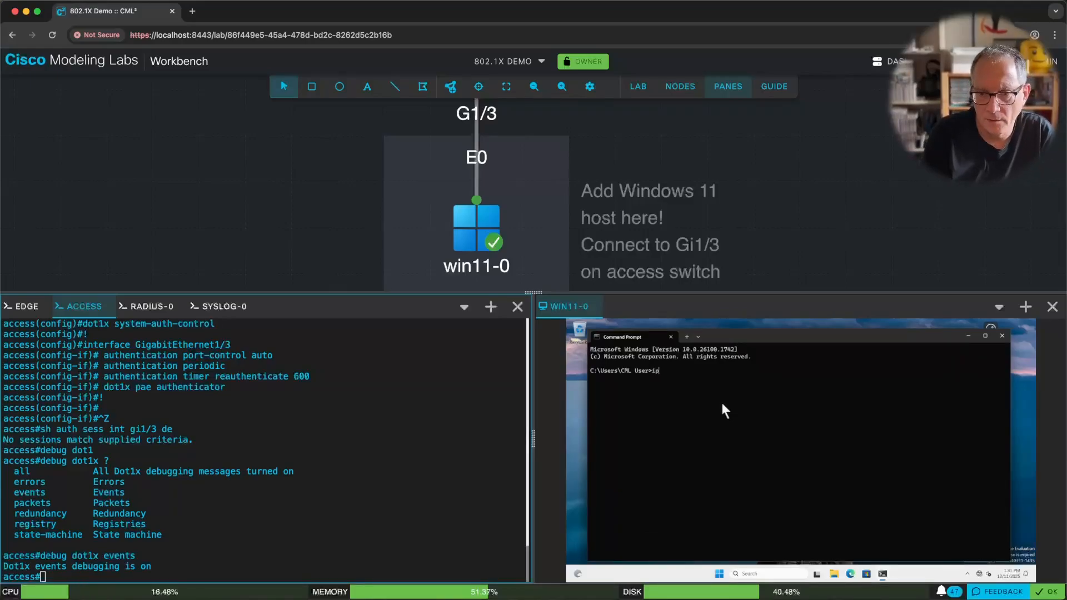
type("config /all")
key("Return")
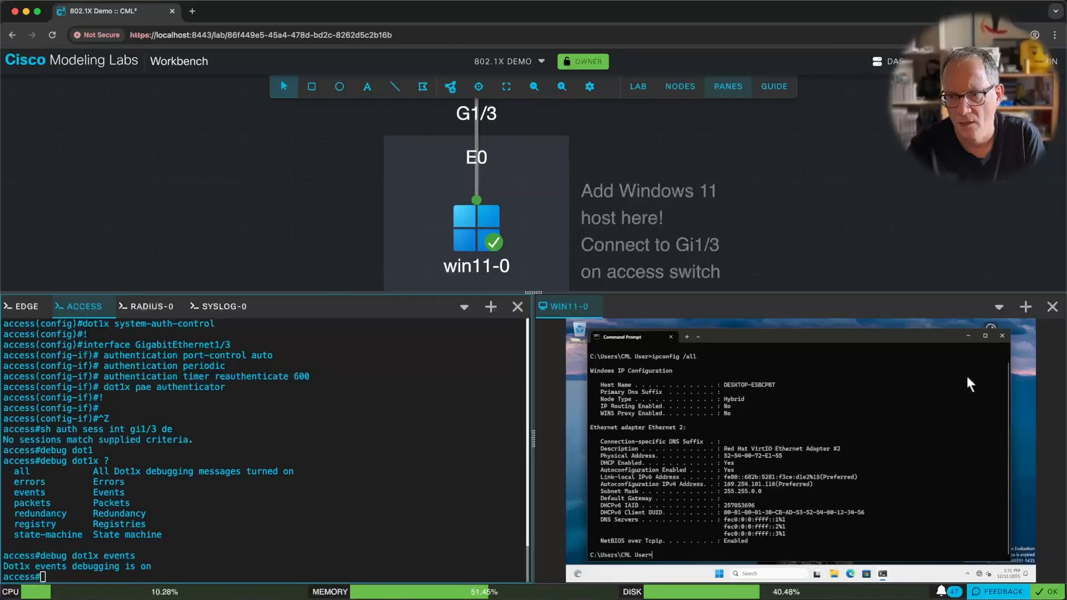
Open the Ethernet connection's authentication settings from Network and Internet settings.
right_click(979, 573)
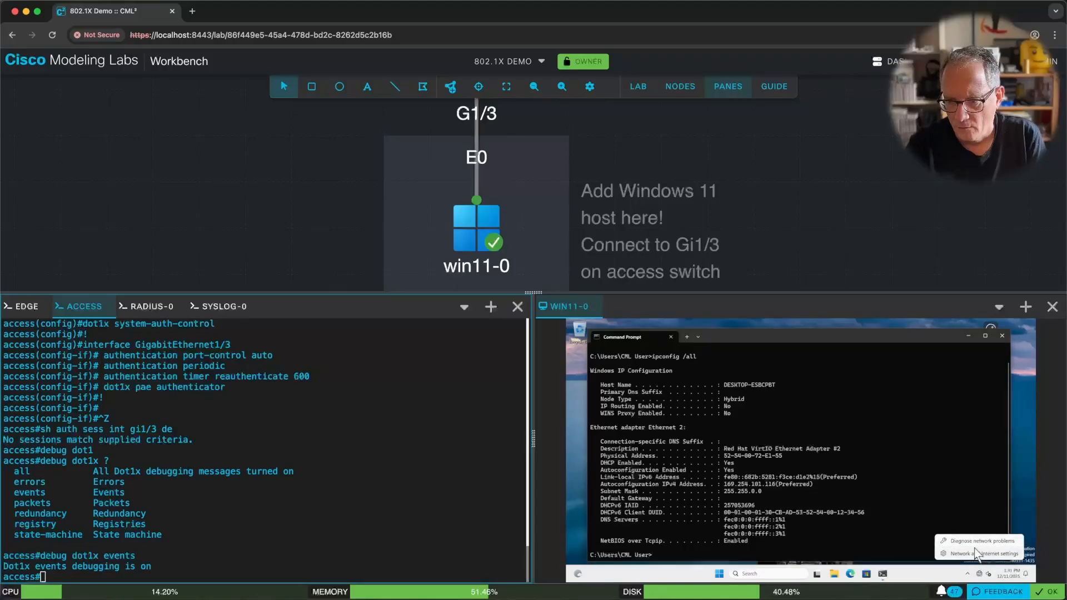
left_click(980, 554)
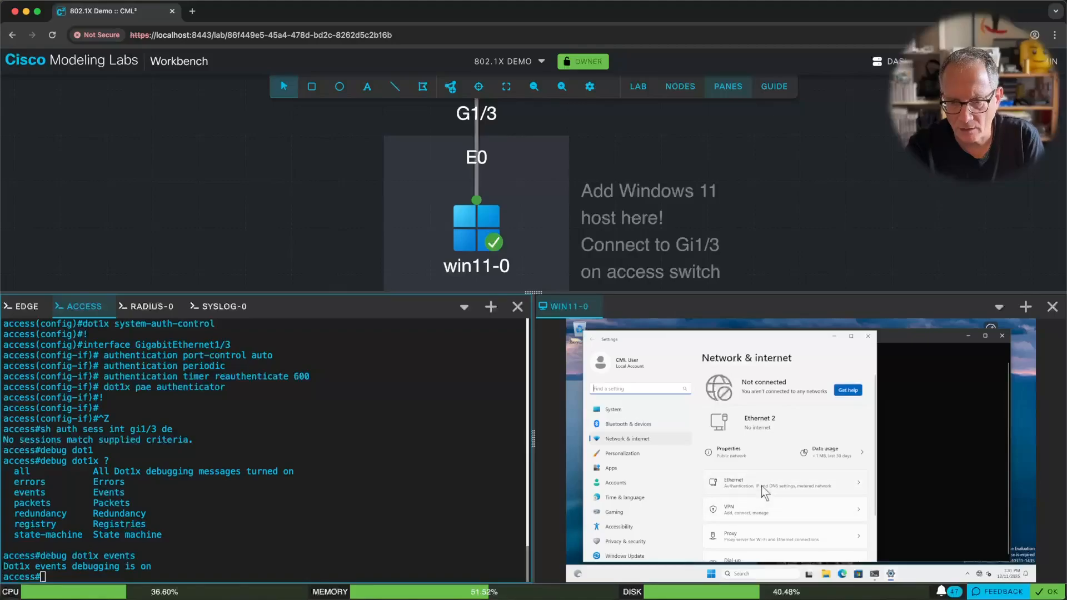
left_click(761, 486)
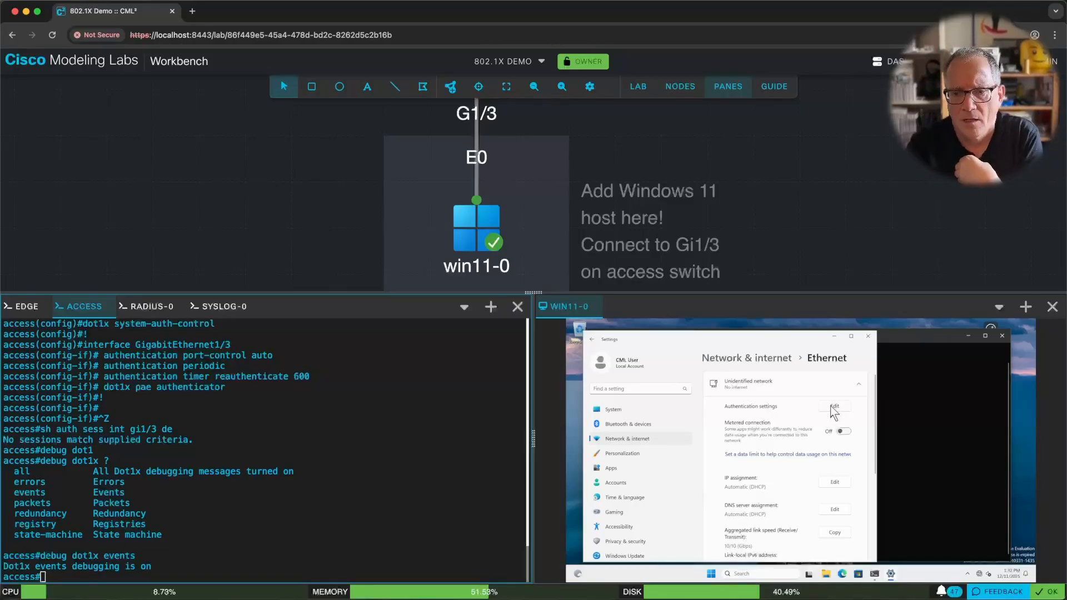
left_click(833, 409)
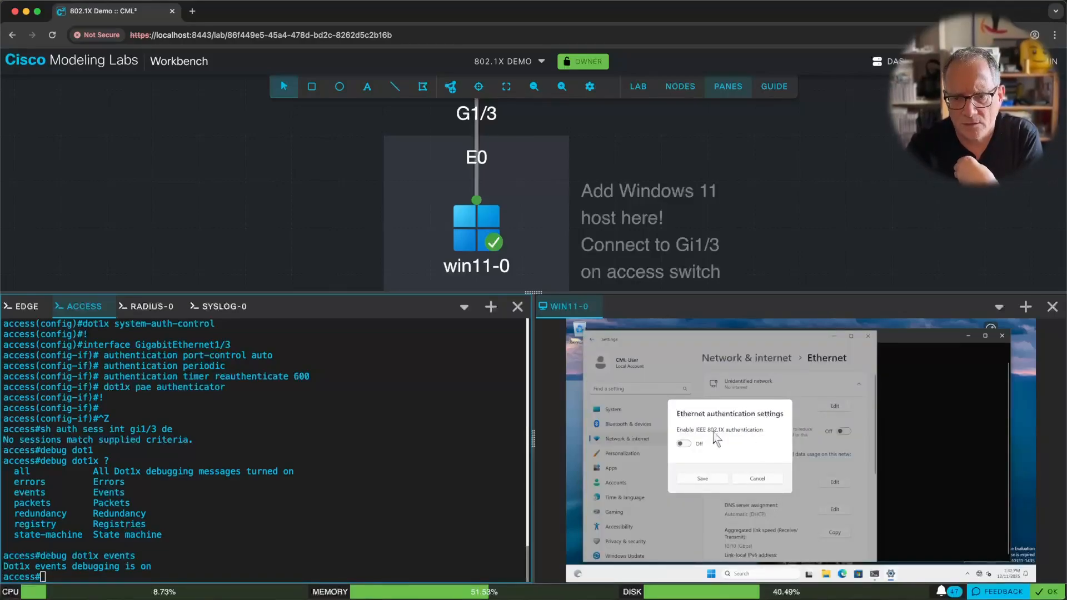
Enable IEEE 802.1X using Protected EAP (PEAP) with Secured password (EAP-MSCHAP v2), and save.
left_click(684, 445)
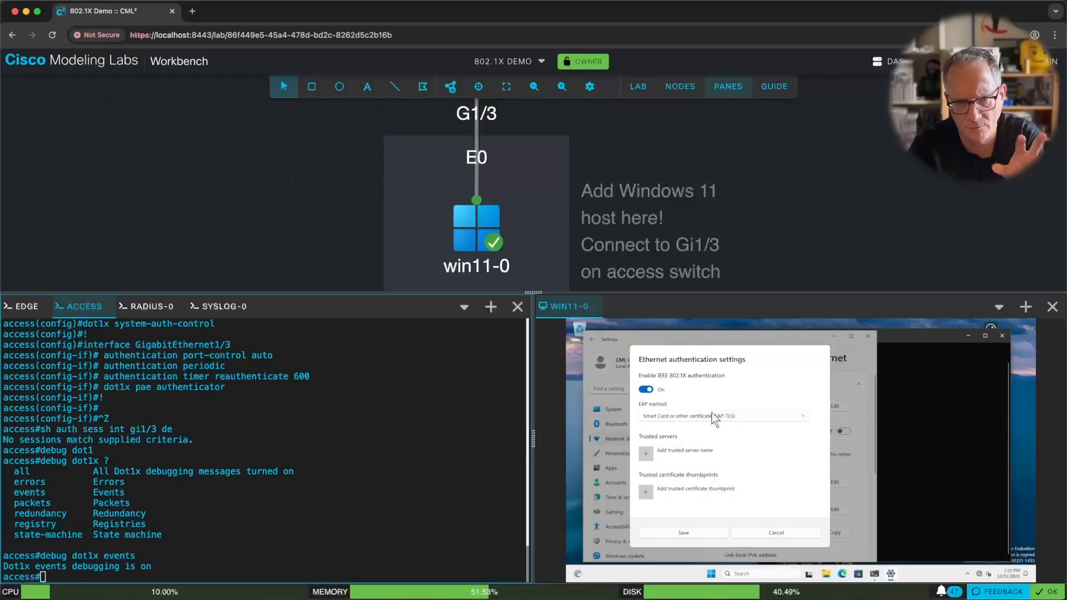
left_click(715, 416)
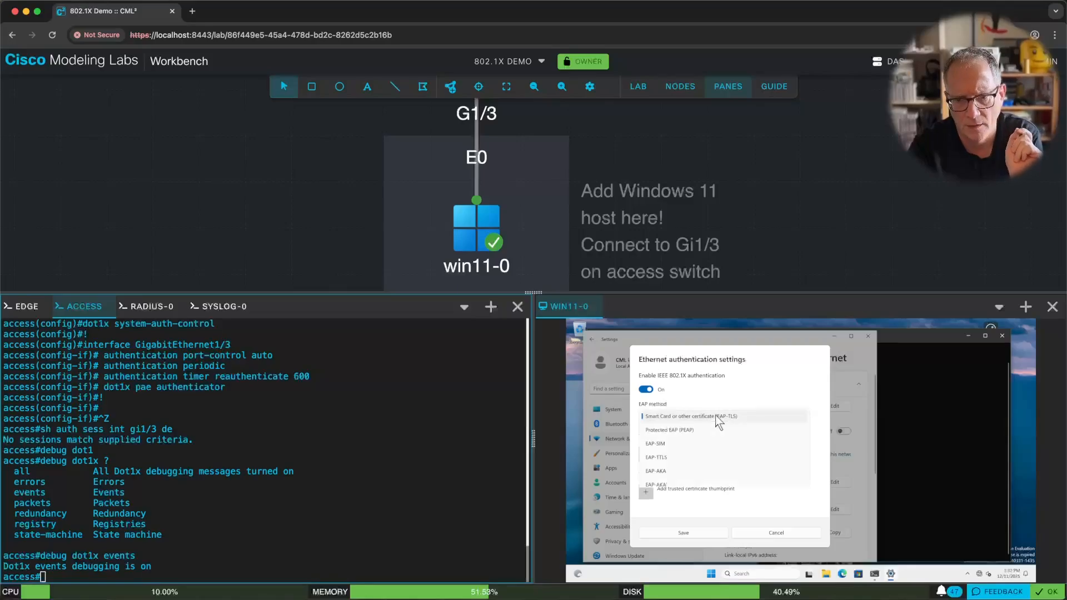
left_click(697, 431)
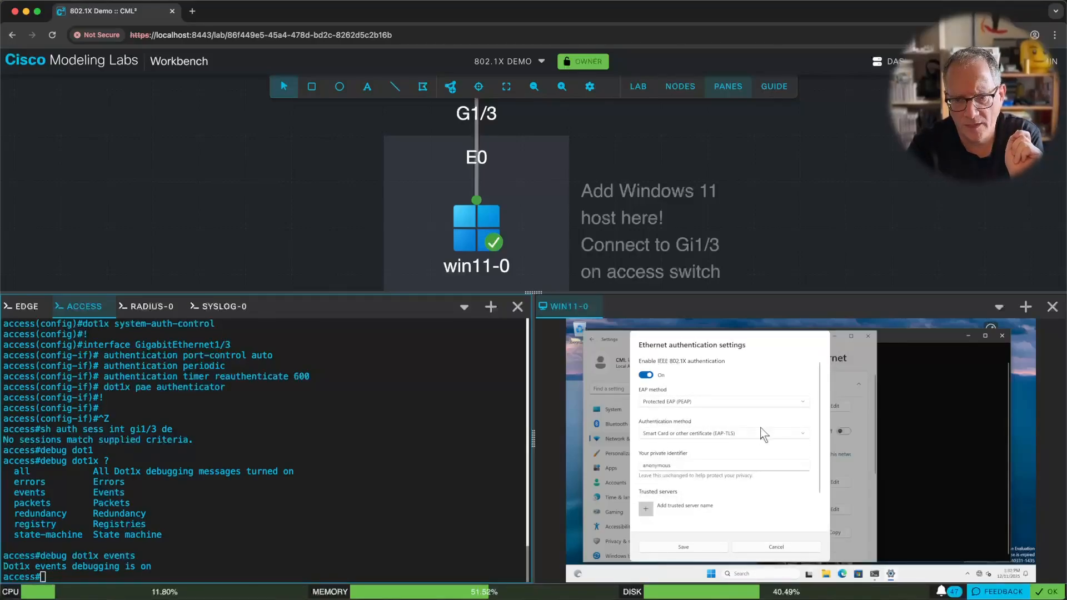
left_click(721, 434)
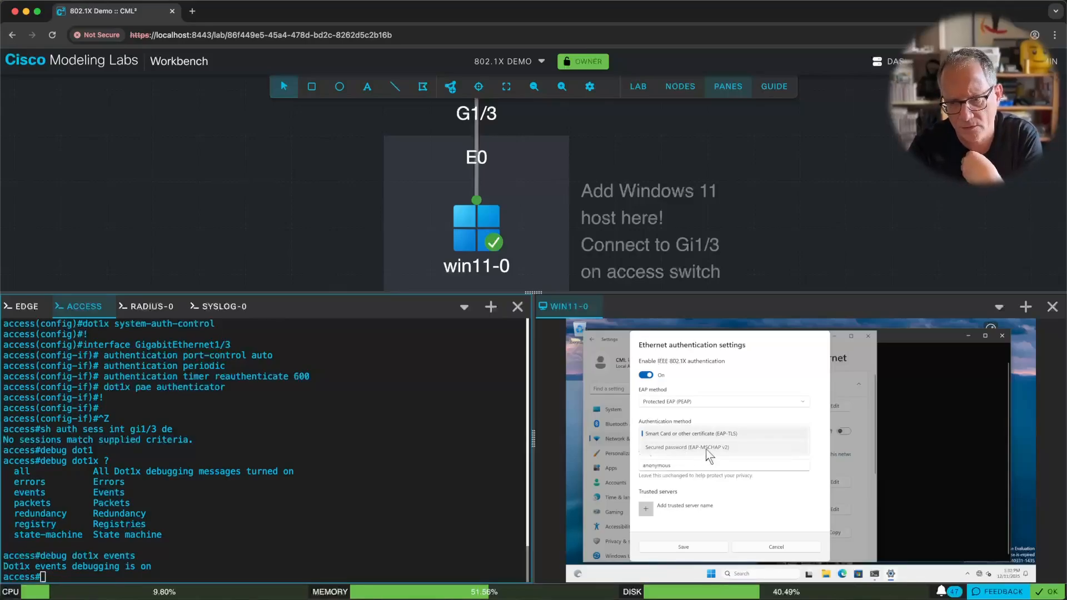
left_click(705, 447)
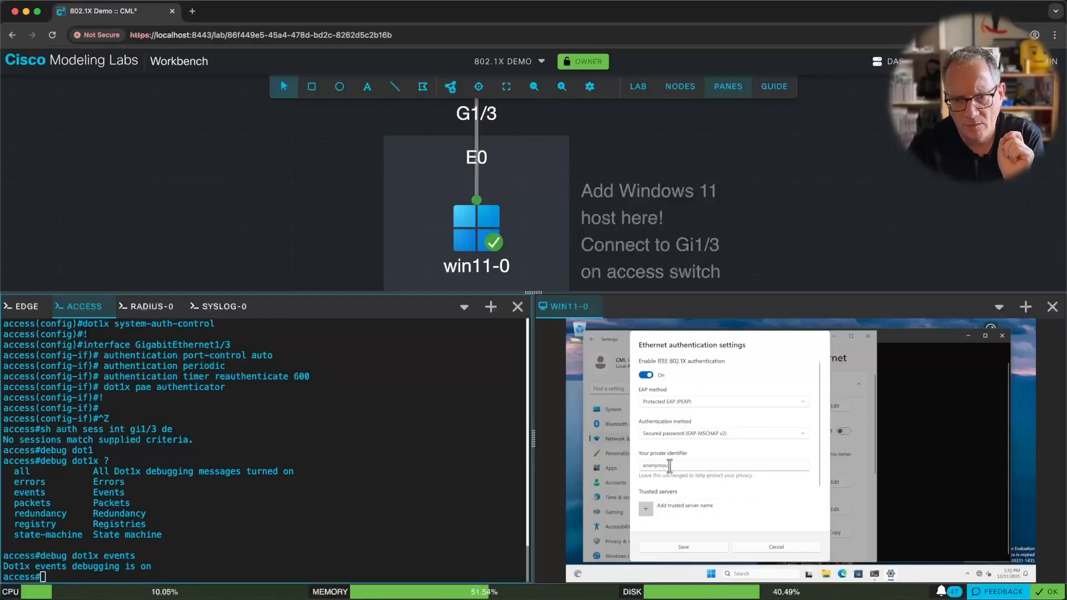
scroll(694, 479, "down", 1)
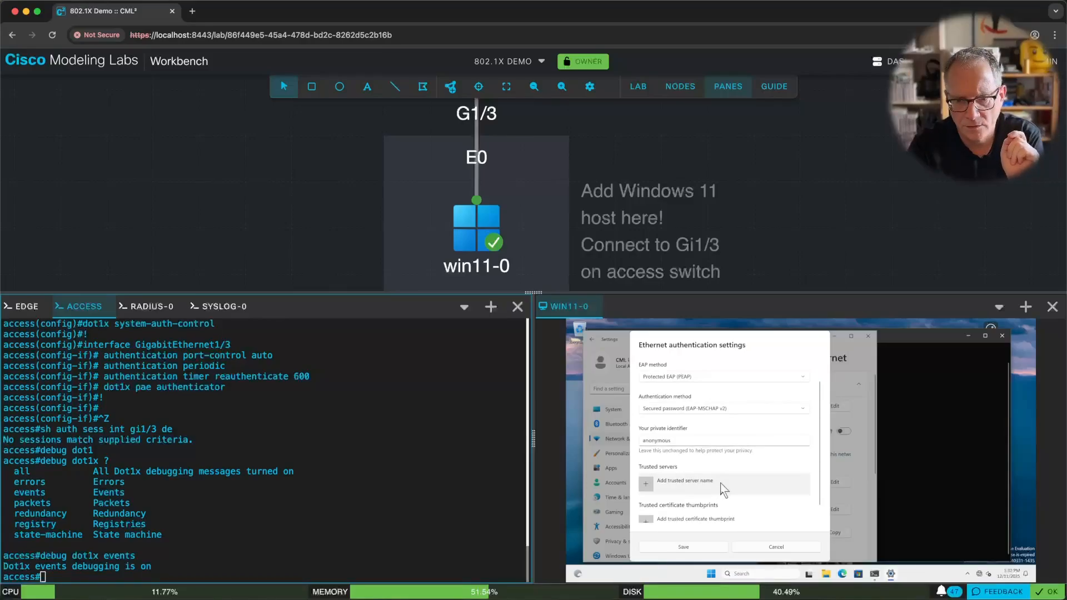
left_click(698, 546)
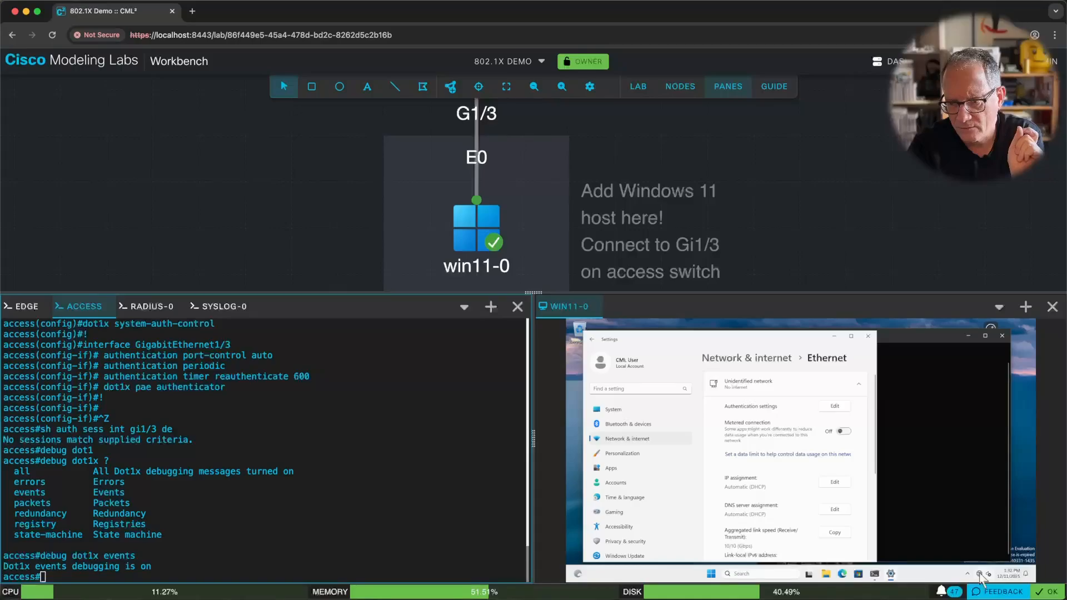
mouse_move(980, 578)
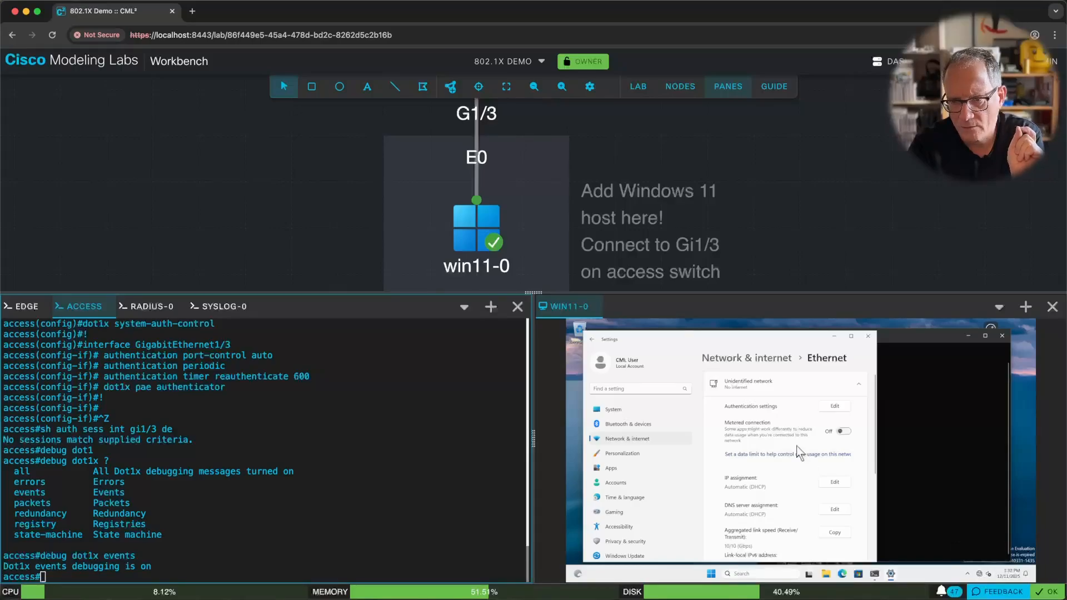
Reopen the Ethernet 802.1X configuration, reselect PEAP and EAP-MSCHAP v2, and save it again.
left_click(835, 406)
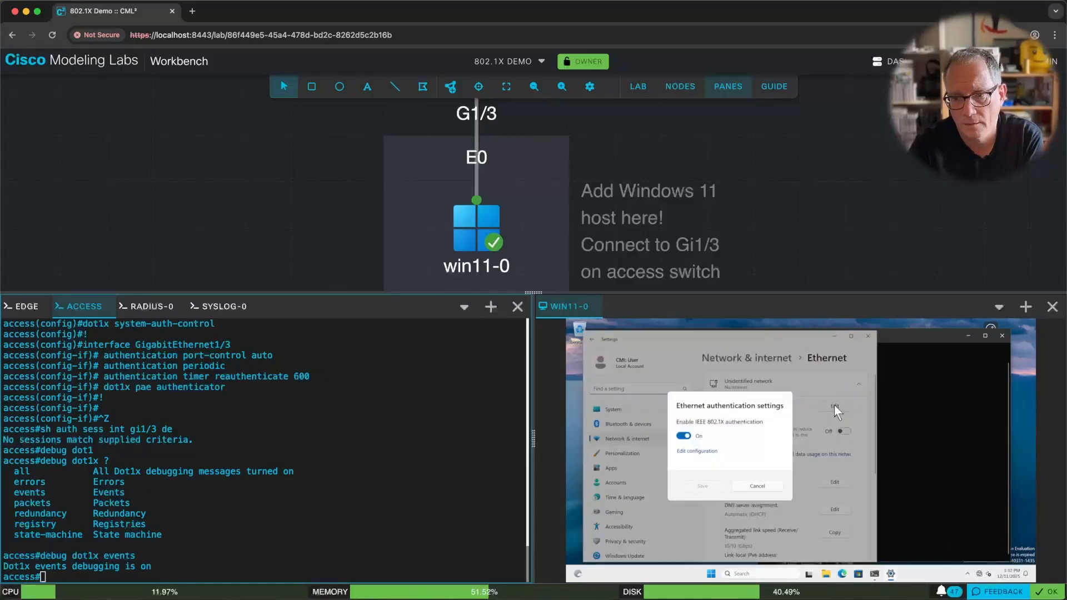
left_click(698, 451)
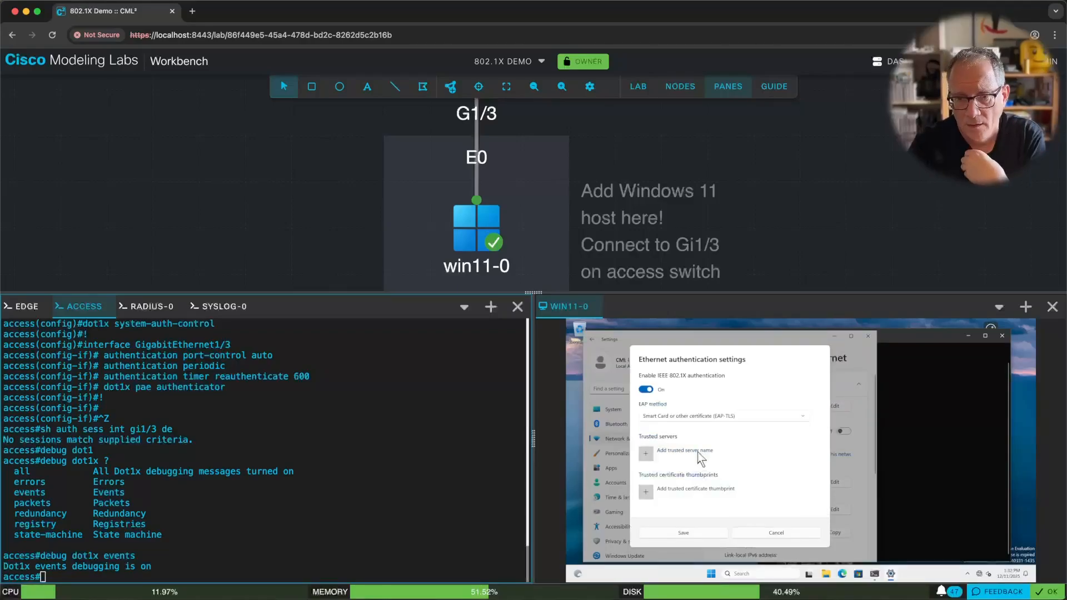
left_click(734, 418)
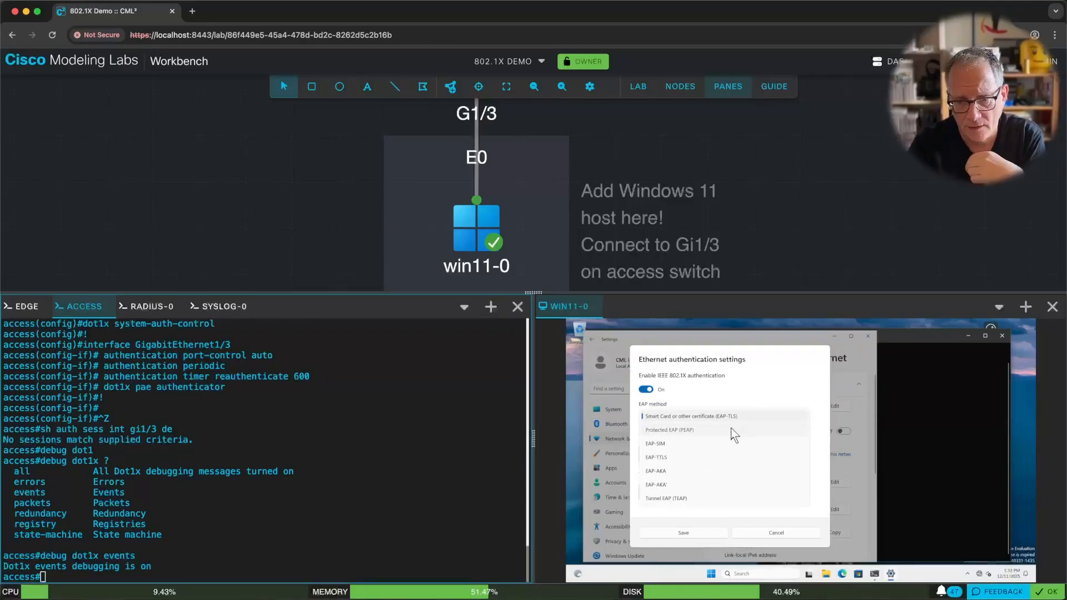
left_click(733, 430)
left_click(705, 435)
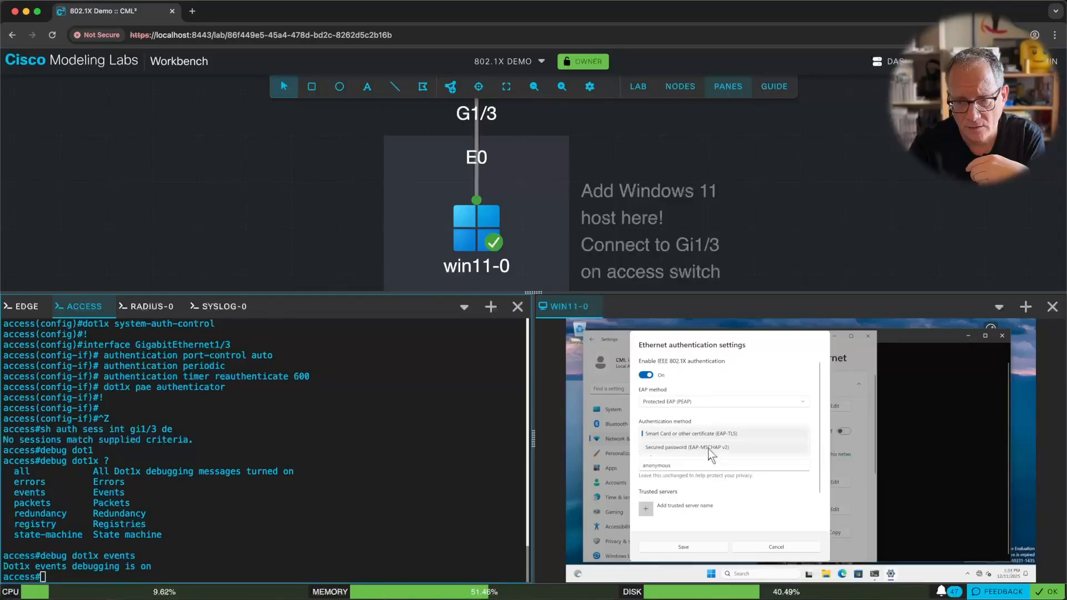
left_click(709, 449)
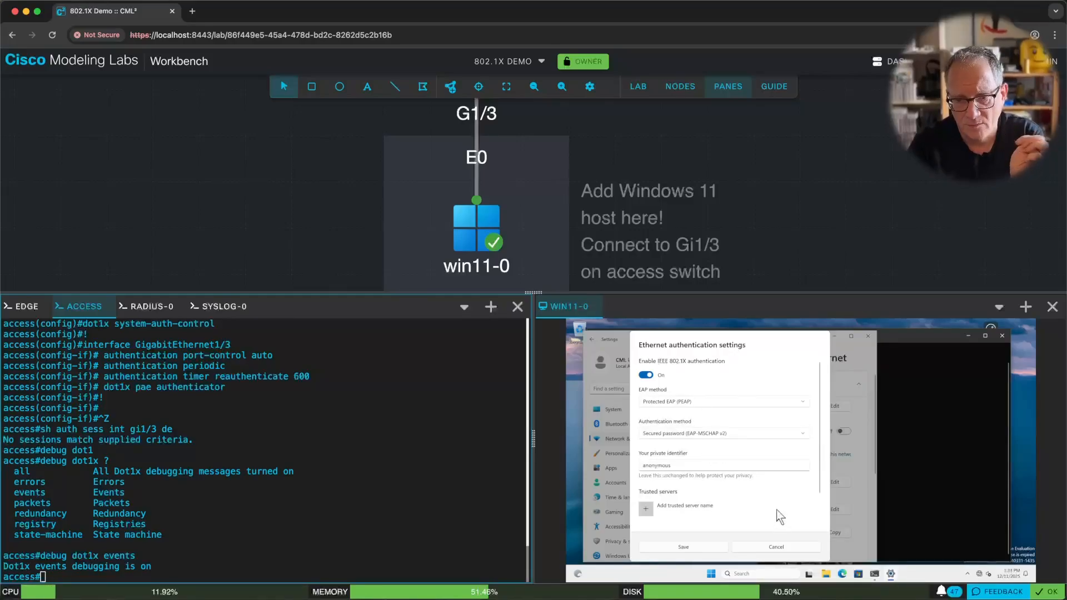
left_click(695, 546)
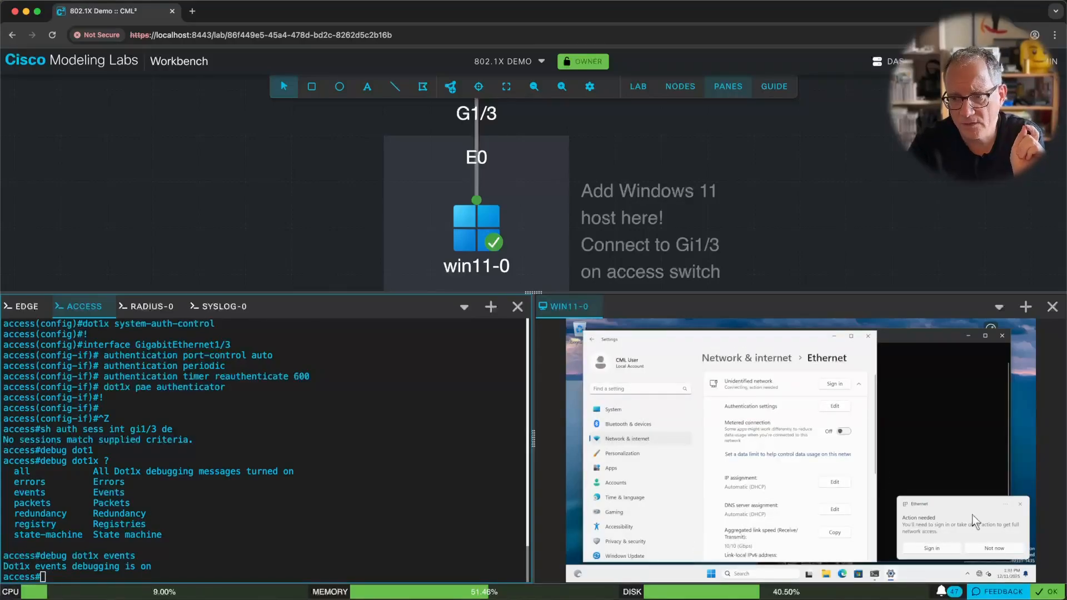
Answer the wired network sign-in prompt with the 802.1X username and password while watching the dot1x syslog.
left_click(935, 548)
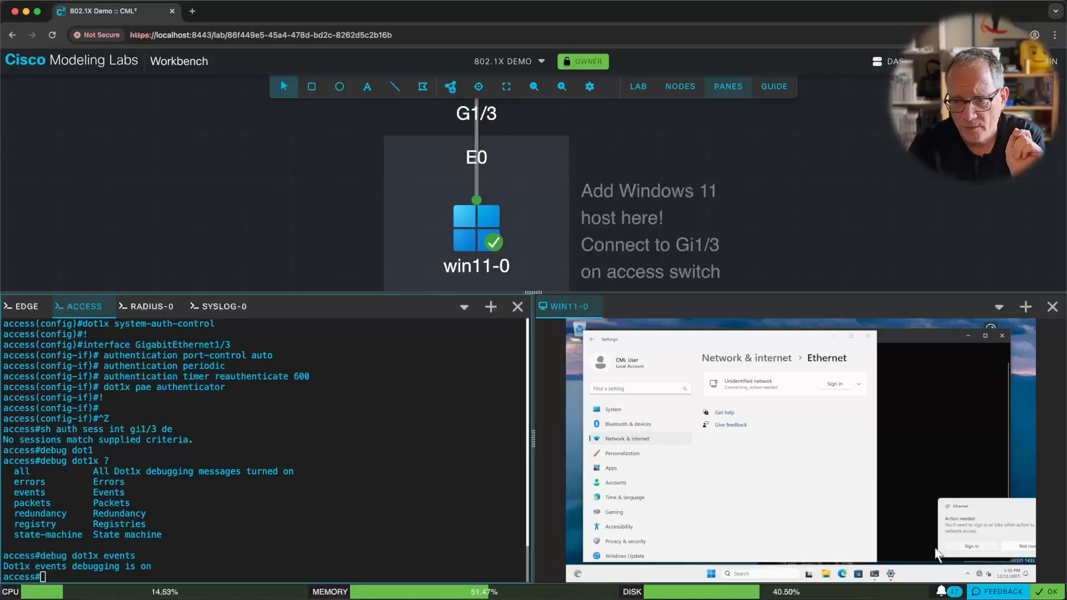
left_click(832, 384)
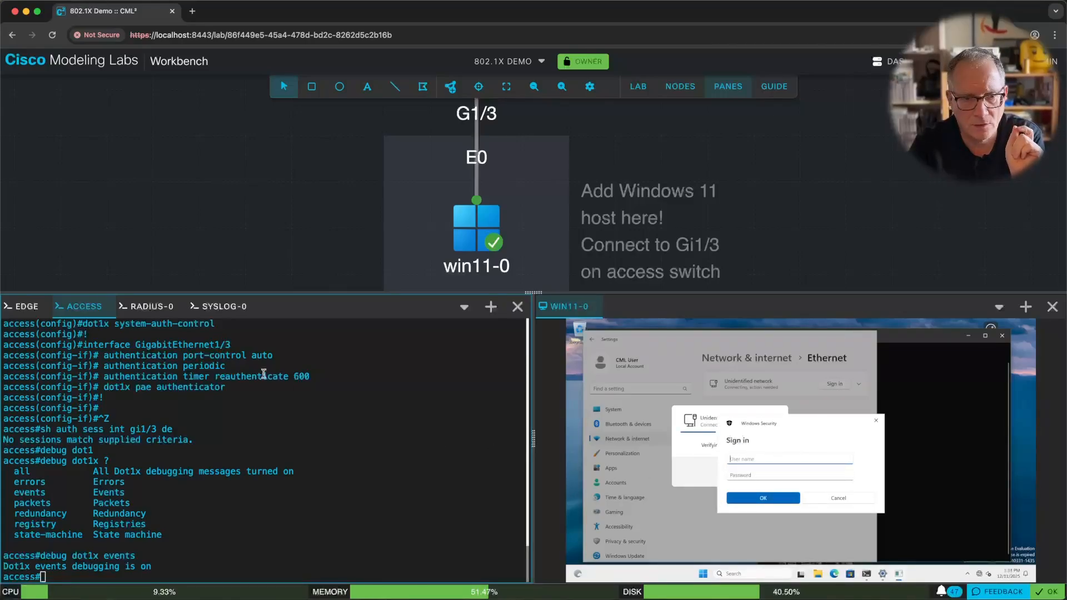
left_click(218, 306)
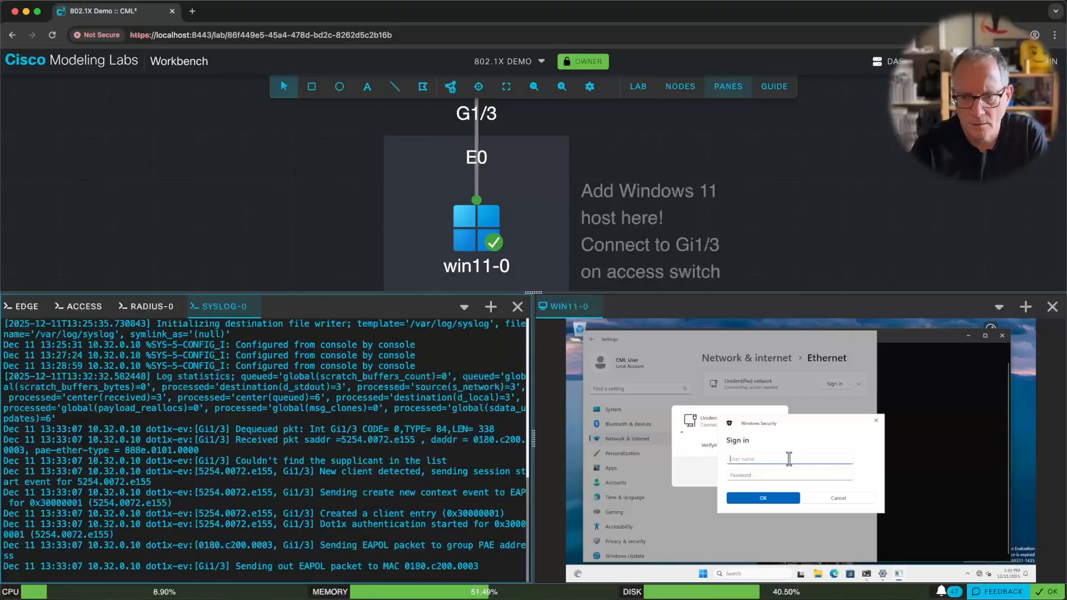
type("bob")
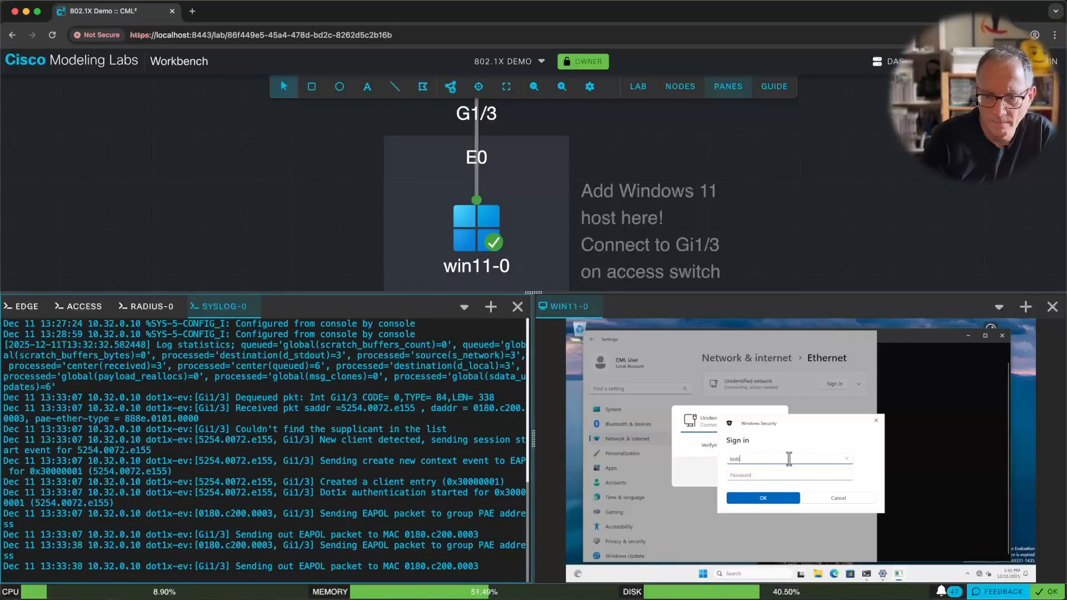
key("Tab")
type("••••")
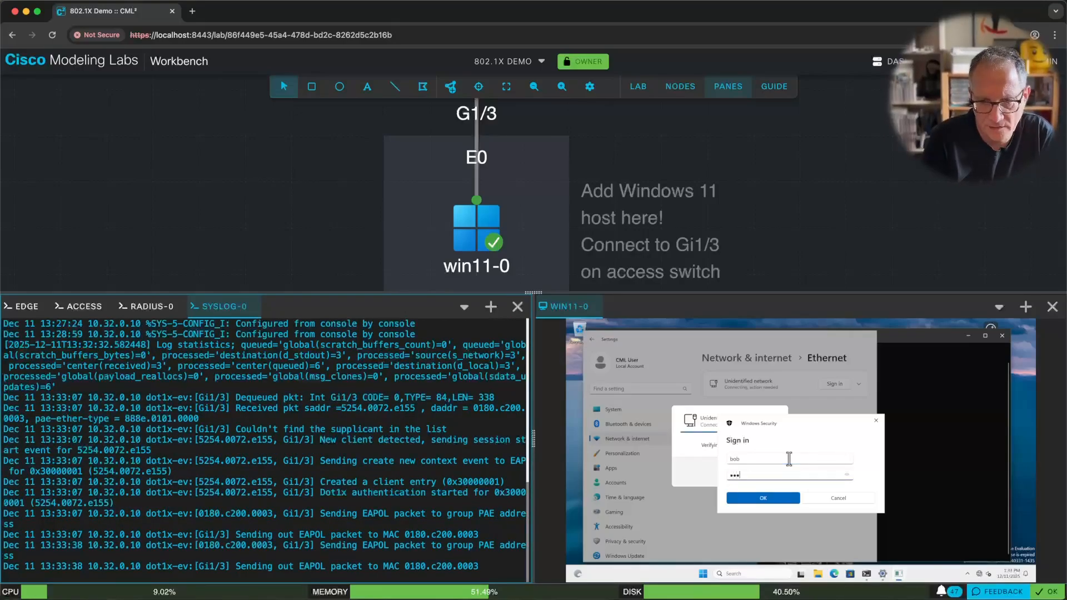
left_click(770, 497)
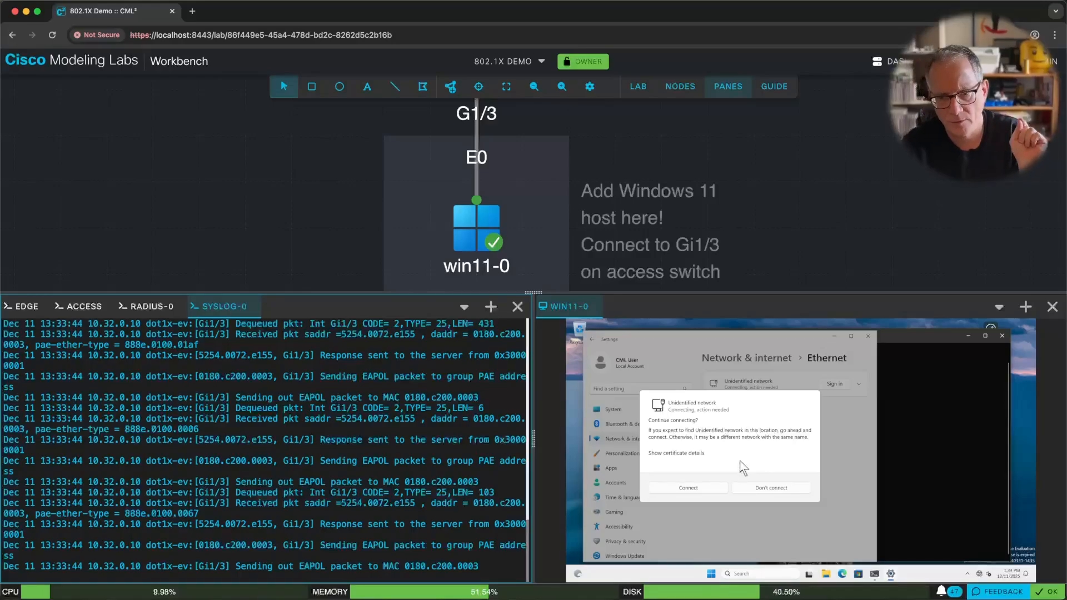
Accept 'Continue connecting?' and highlight the 'Received Authz Success' line in the SYSLOG-0 console.
left_click(664, 489)
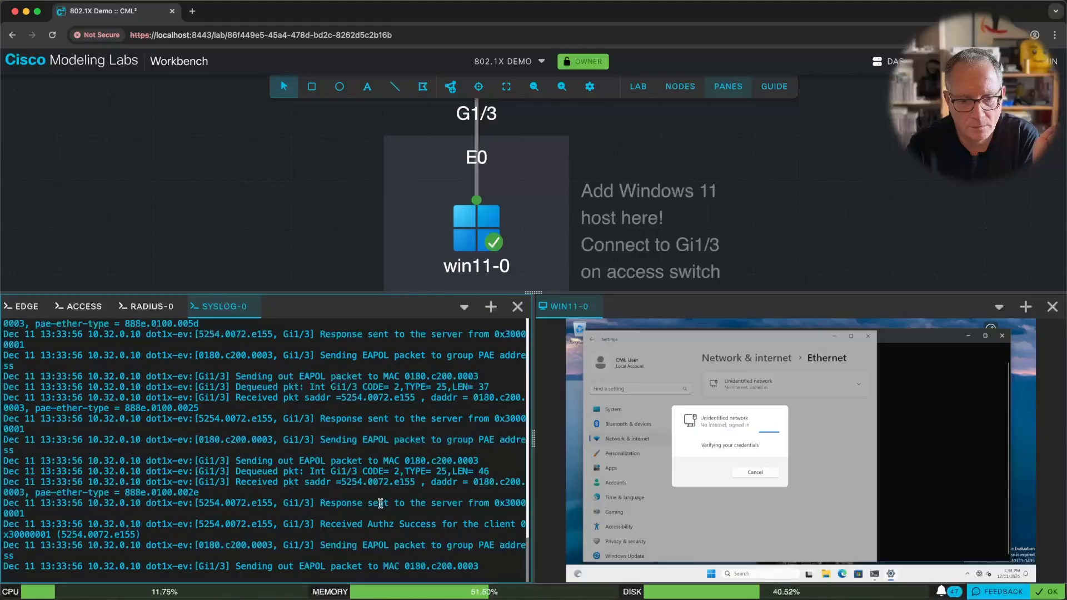
left_click_drag(335, 524, 427, 526)
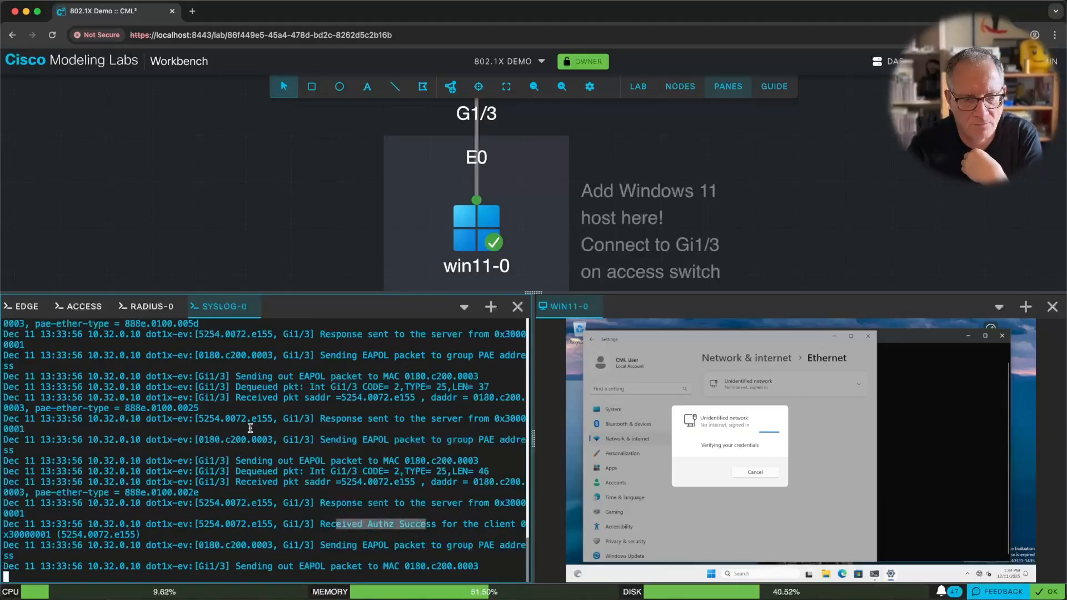
left_click(150, 307)
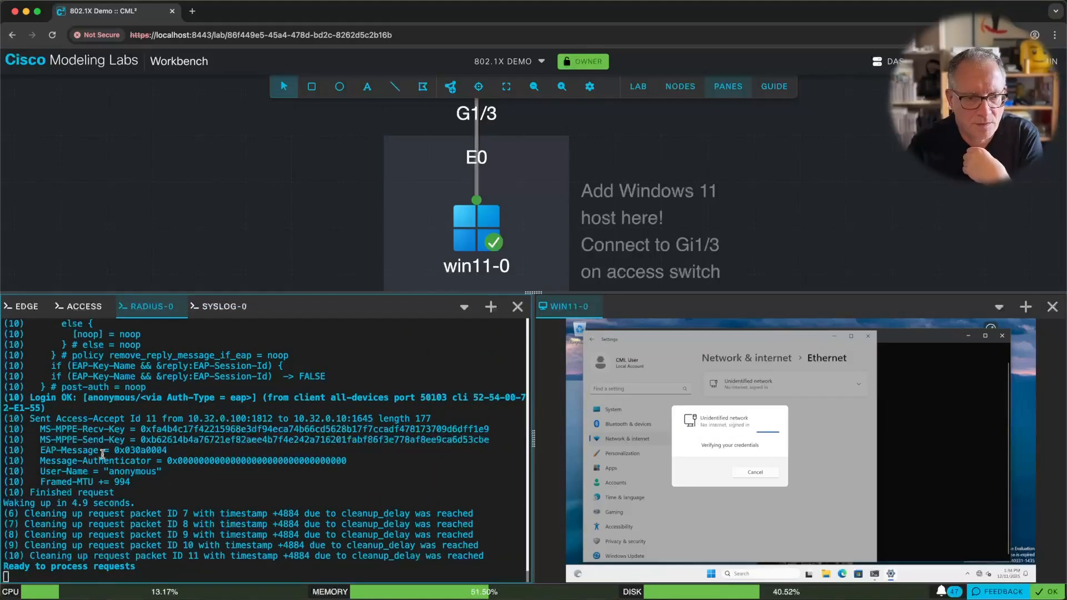
Highlight the RADIUS-0 'Login OK' entry for the host and bring its Command Prompt forward.
left_click_drag(29, 397, 53, 407)
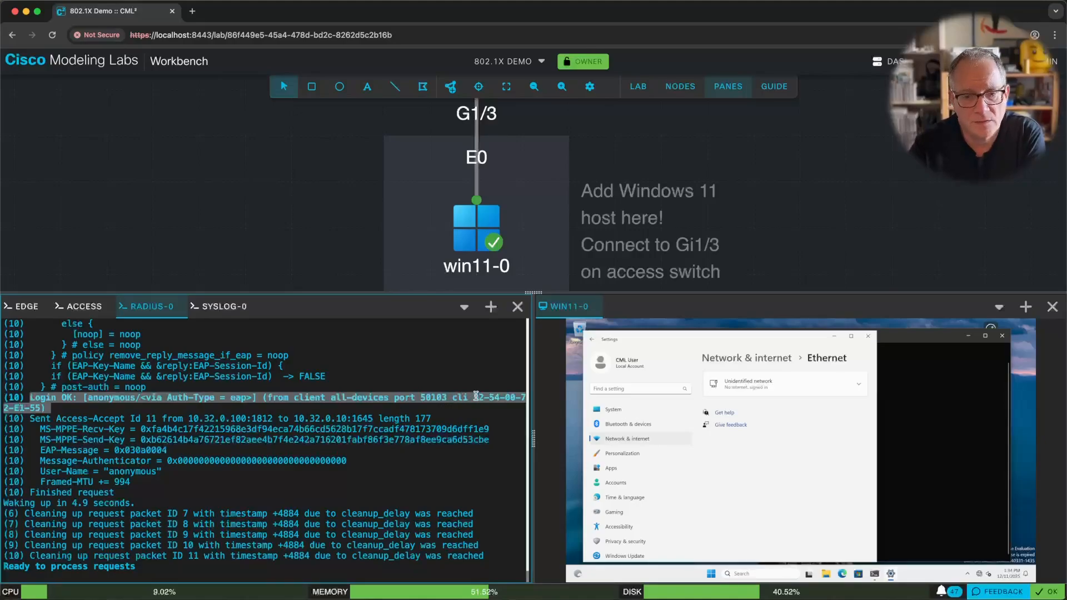
left_click(928, 436)
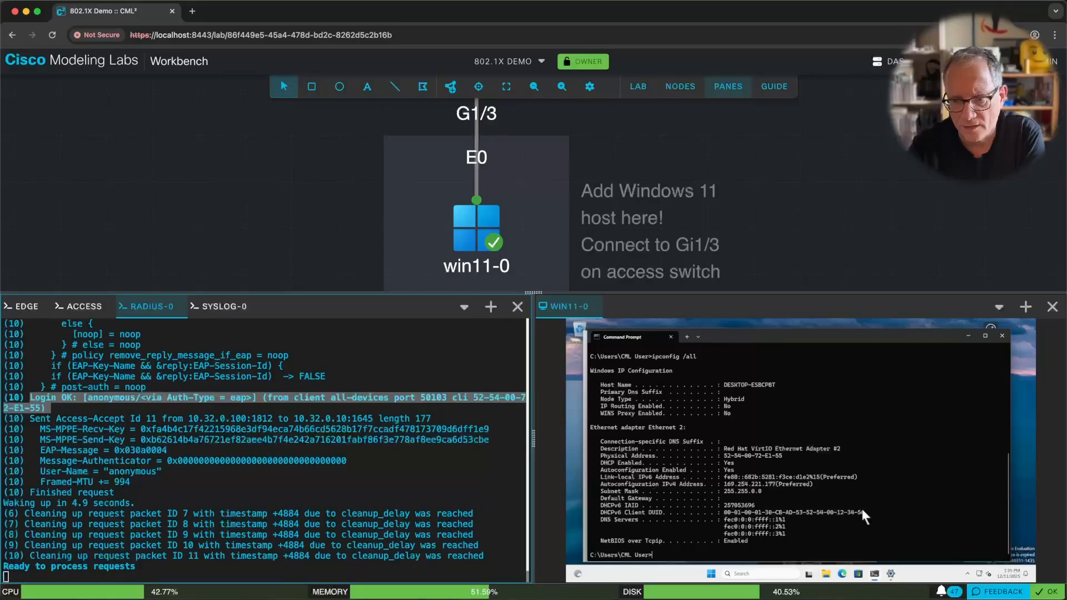
key("Up")
key("Return")
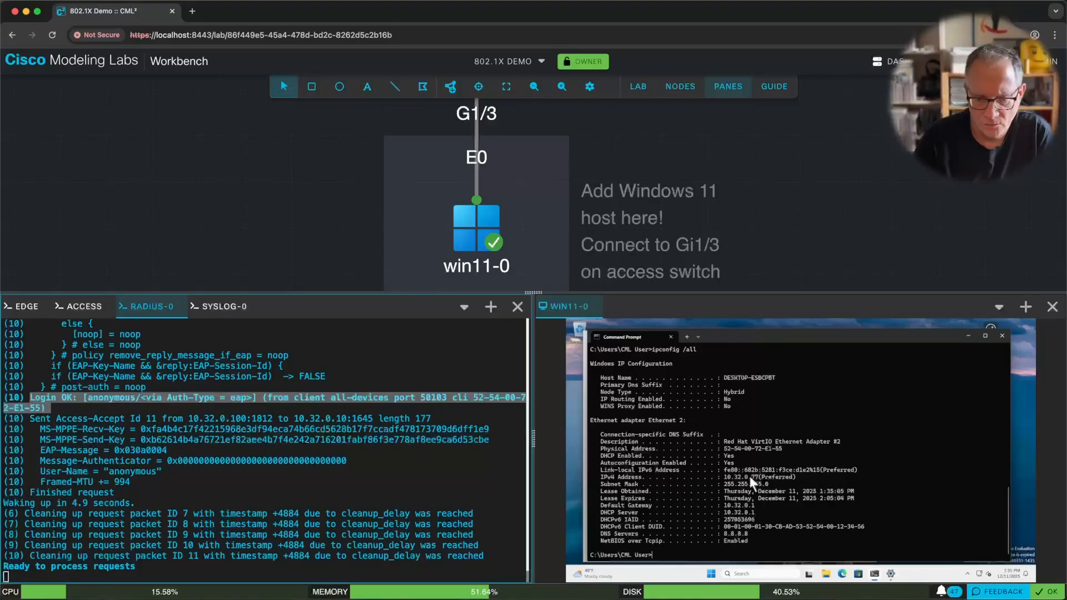
type("ping www.")
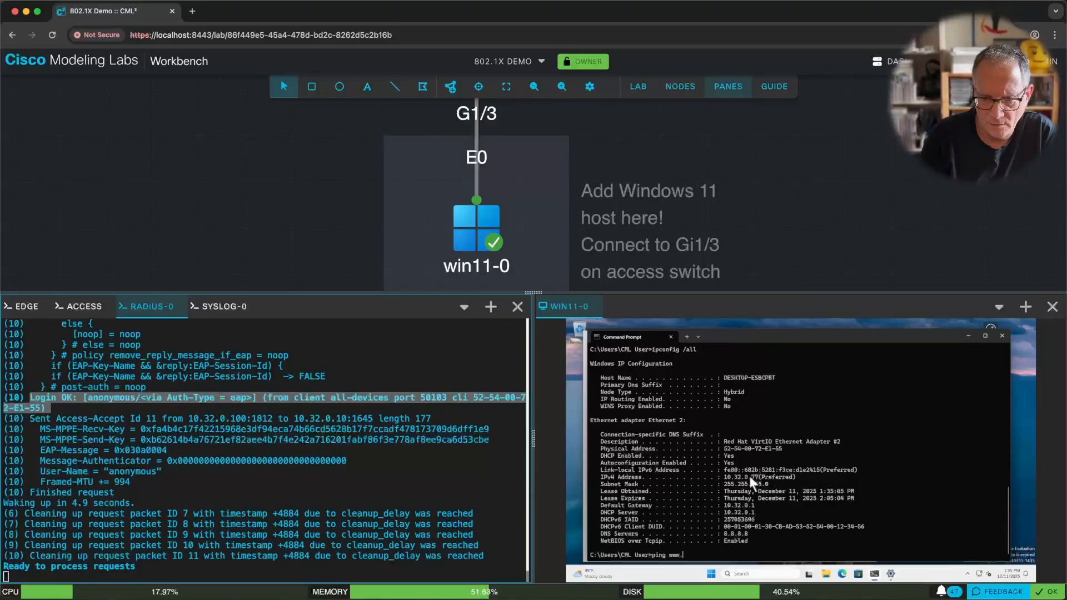
type("cisco.com")
key("Return")
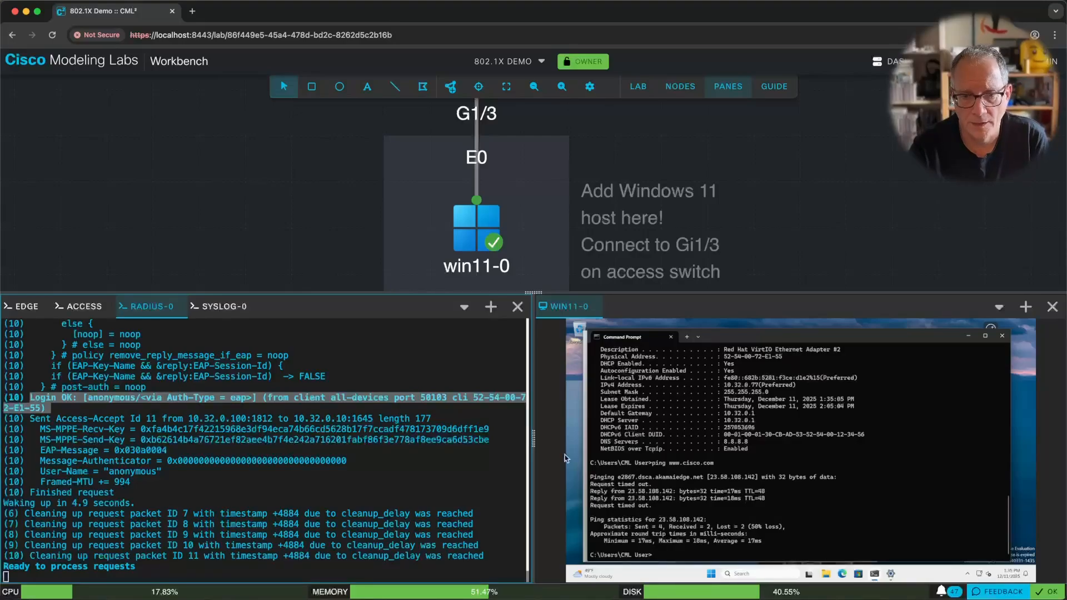
On the access switch, rerun 'sh auth sess int gi1/3 de' to show Gi1/3 session details.
left_click(216, 309)
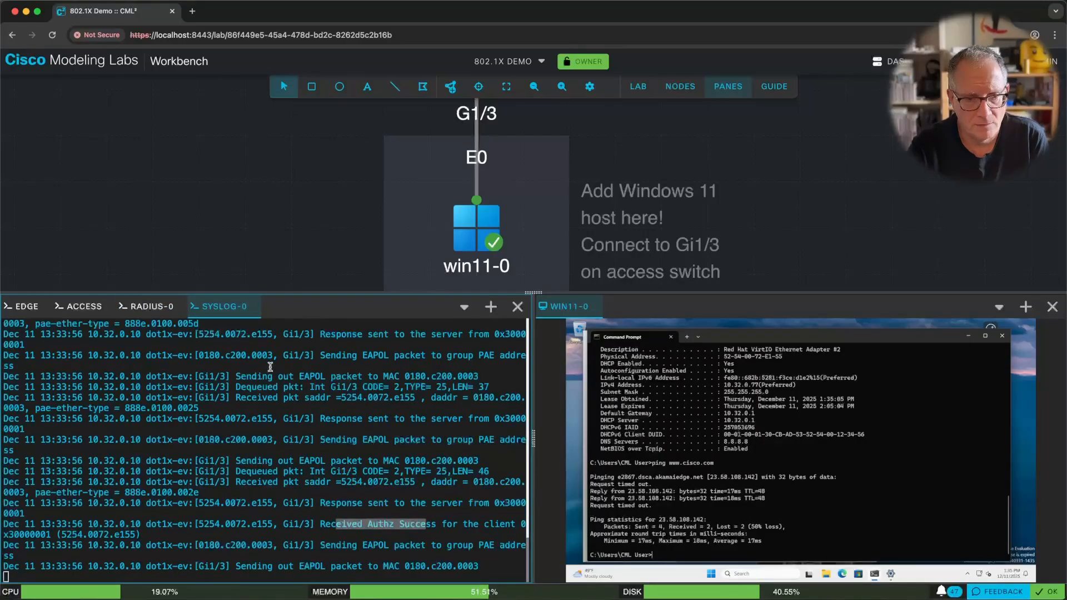
left_click(80, 307)
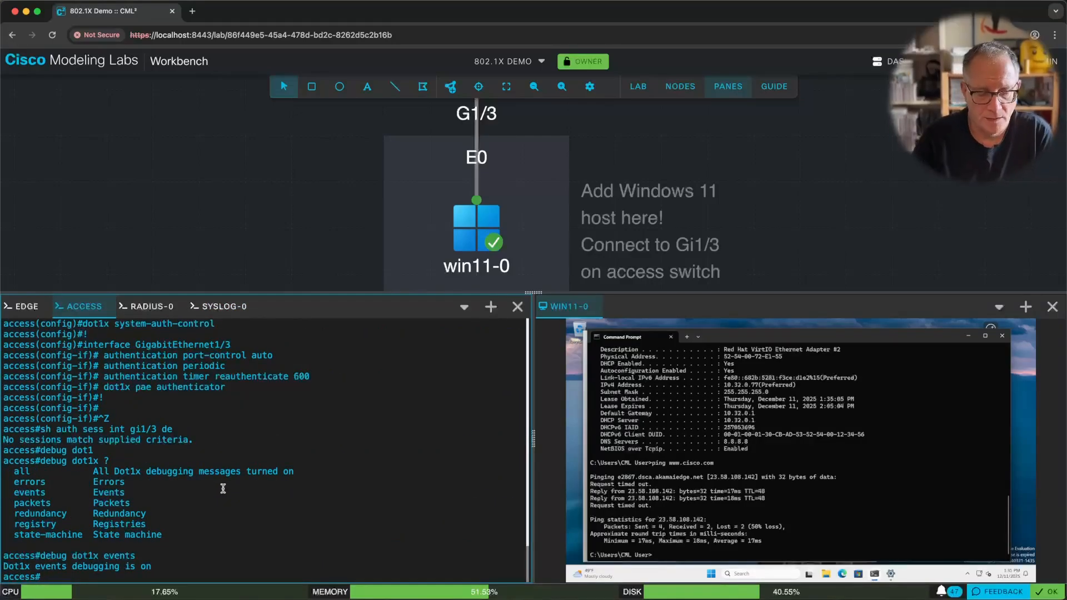
key("Up")
key("Up")
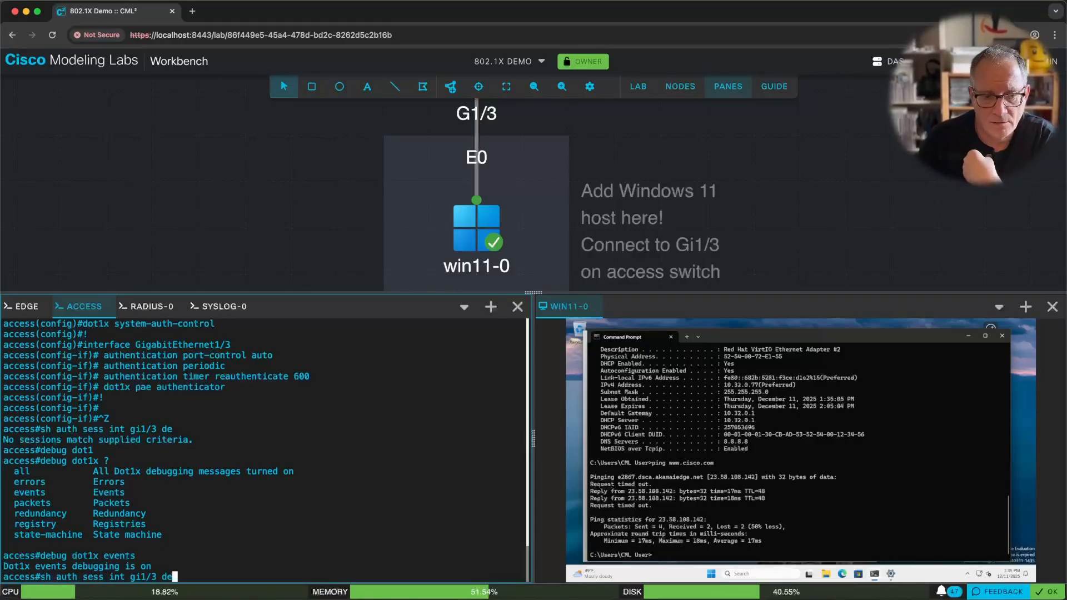
key("Return")
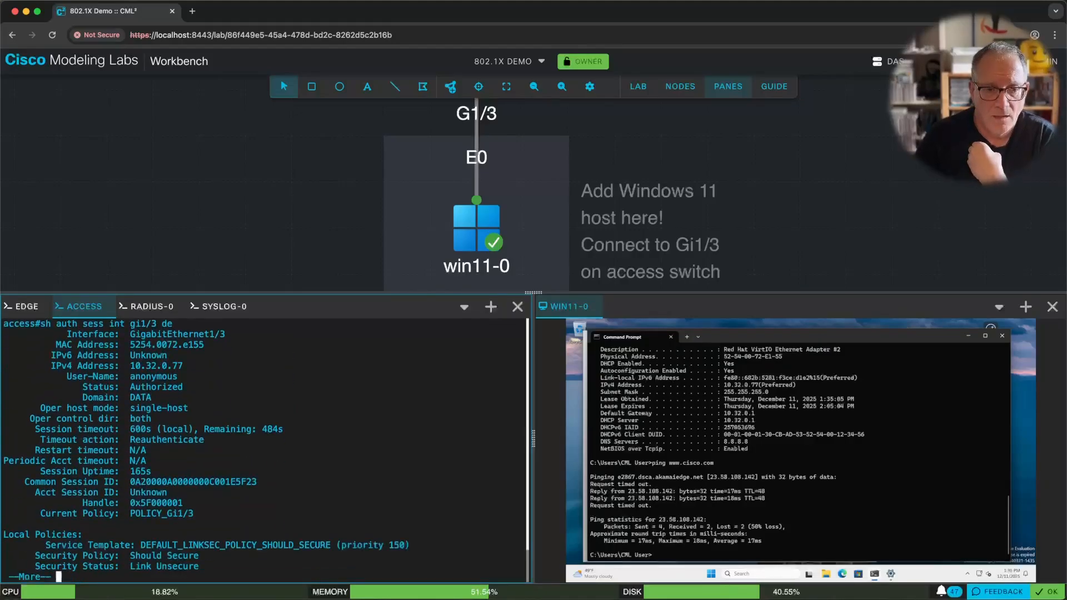
Highlight the Authorized status, single-host mode and IPv4 address 10.32.0.77, then finish the paged output.
left_click_drag(128, 387, 183, 387)
left_click_drag(130, 408, 187, 405)
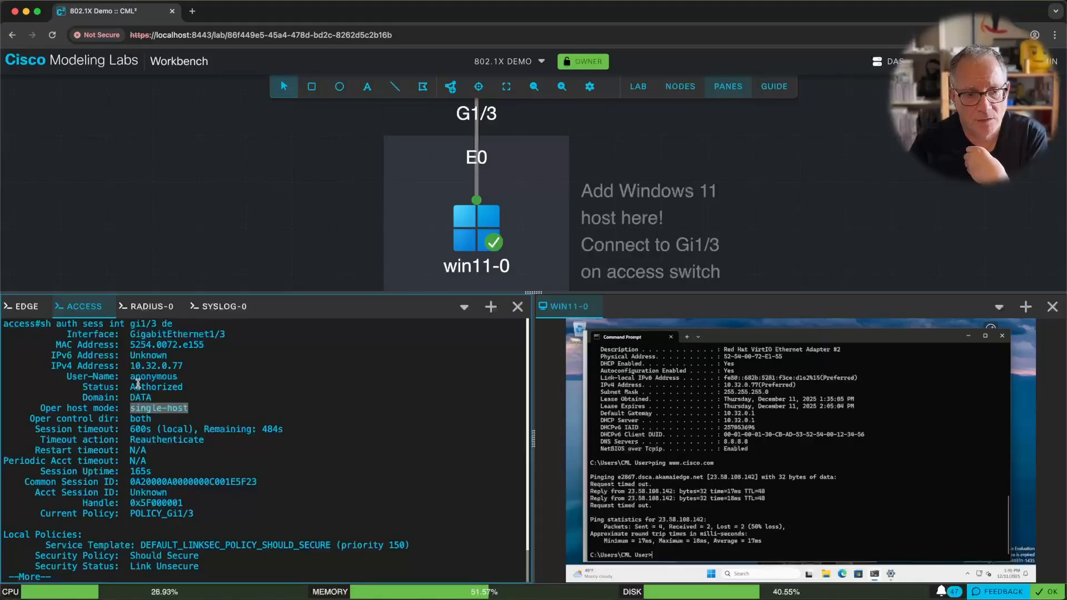
left_click_drag(130, 365, 193, 365)
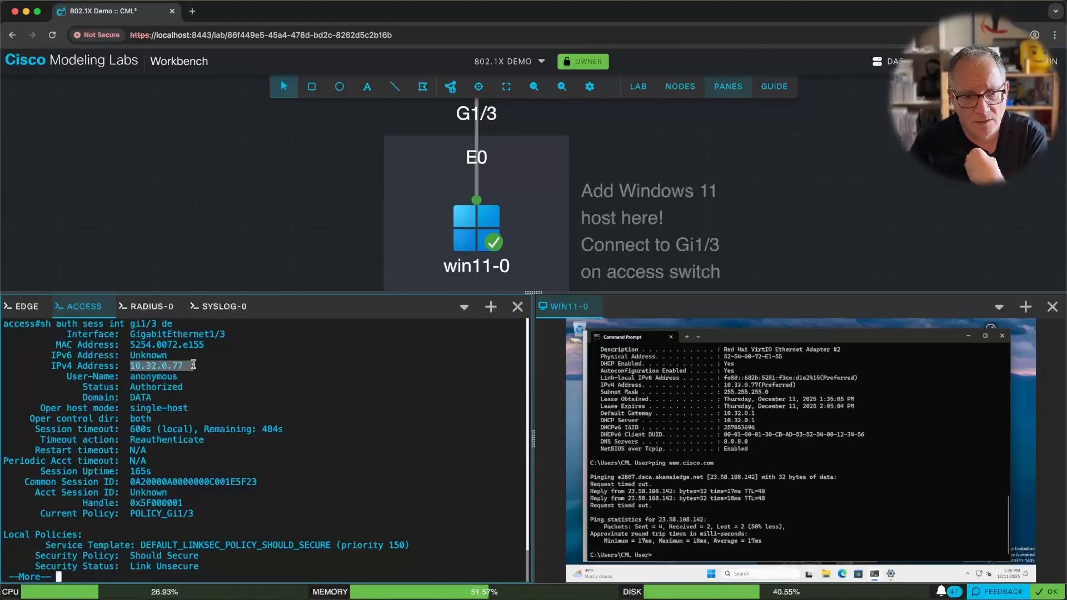
left_click_drag(132, 387, 178, 386)
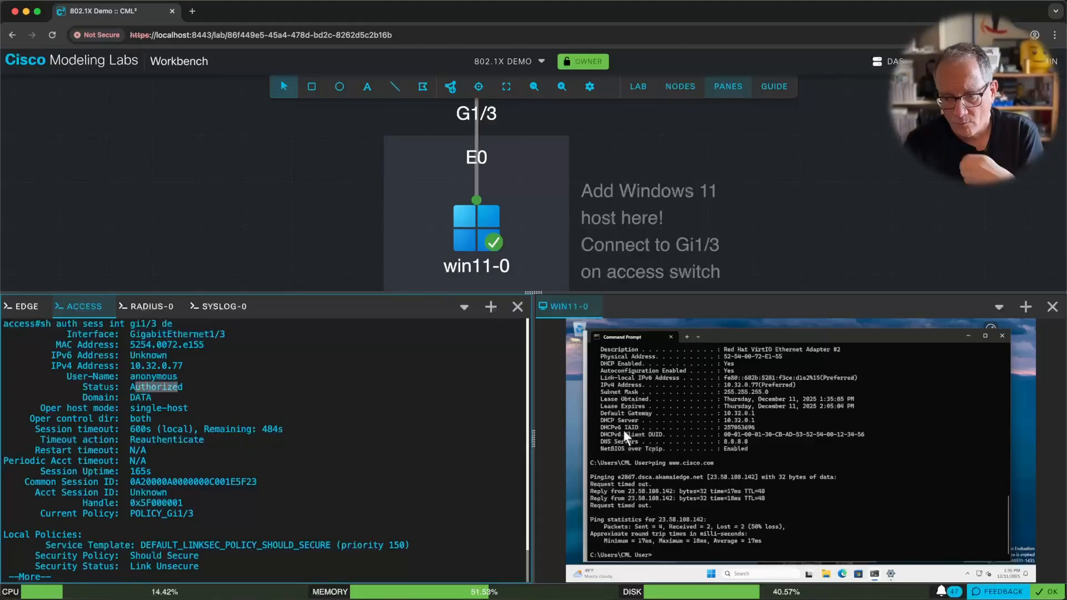
left_click(326, 443)
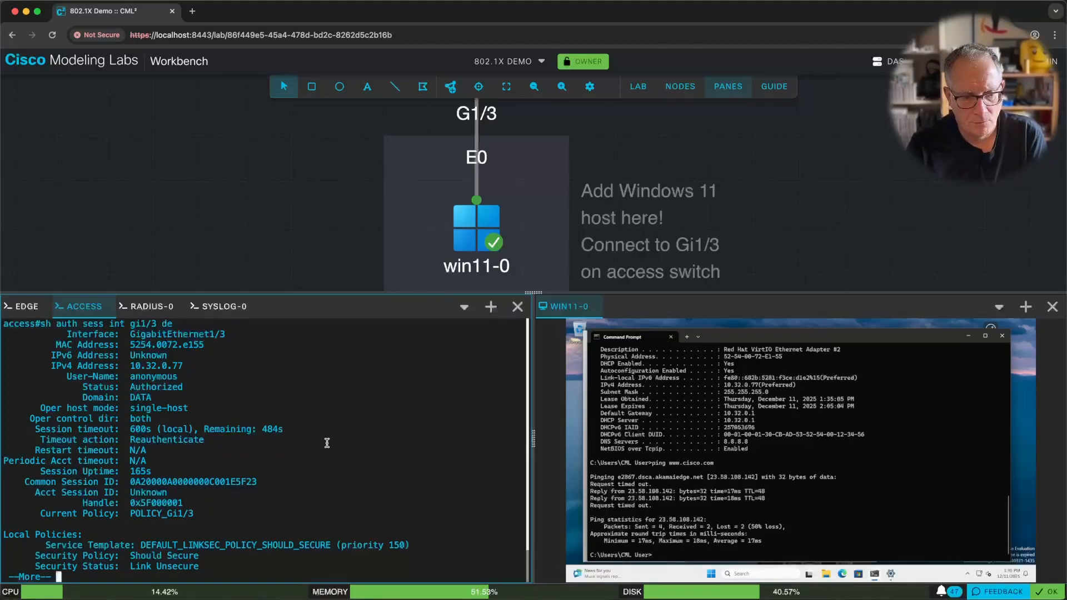
key("space")
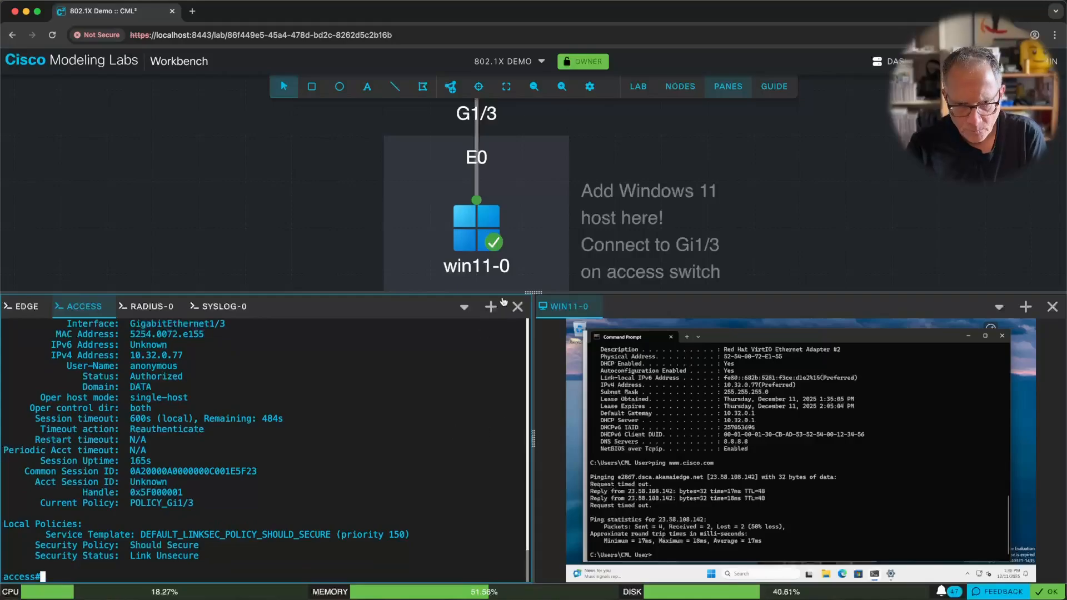
Start a packet capture on the link between the switch's Gi1/3 and win11-0.
left_click(476, 148)
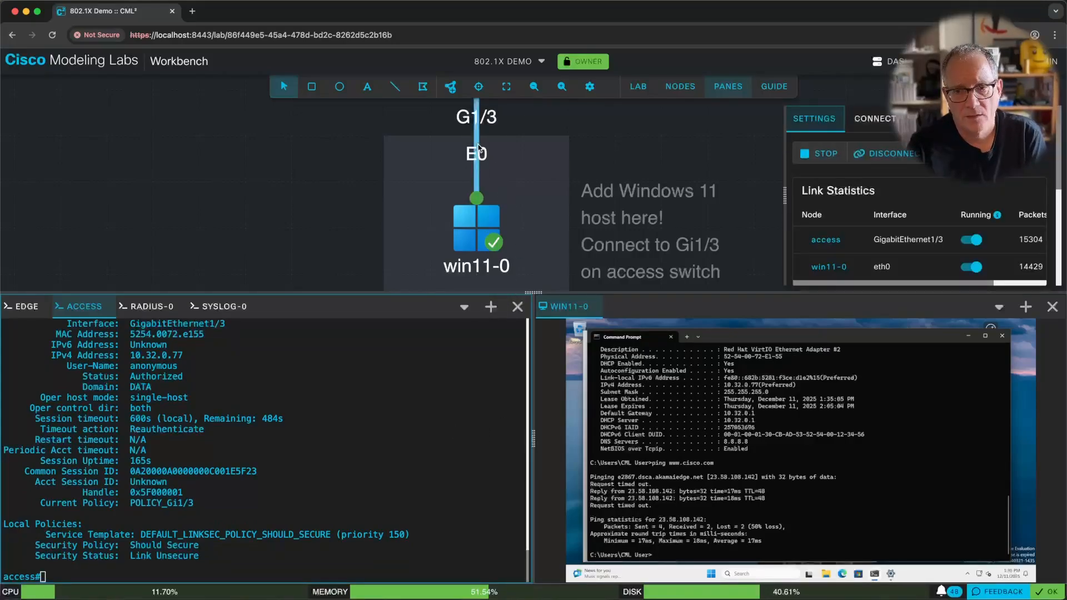
right_click(476, 143)
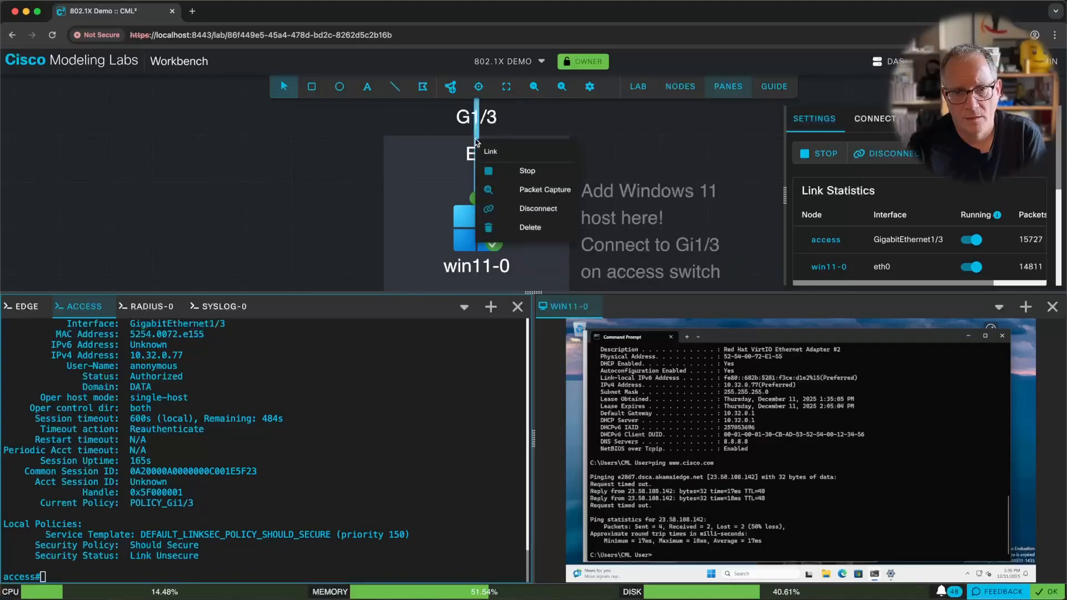
left_click(538, 191)
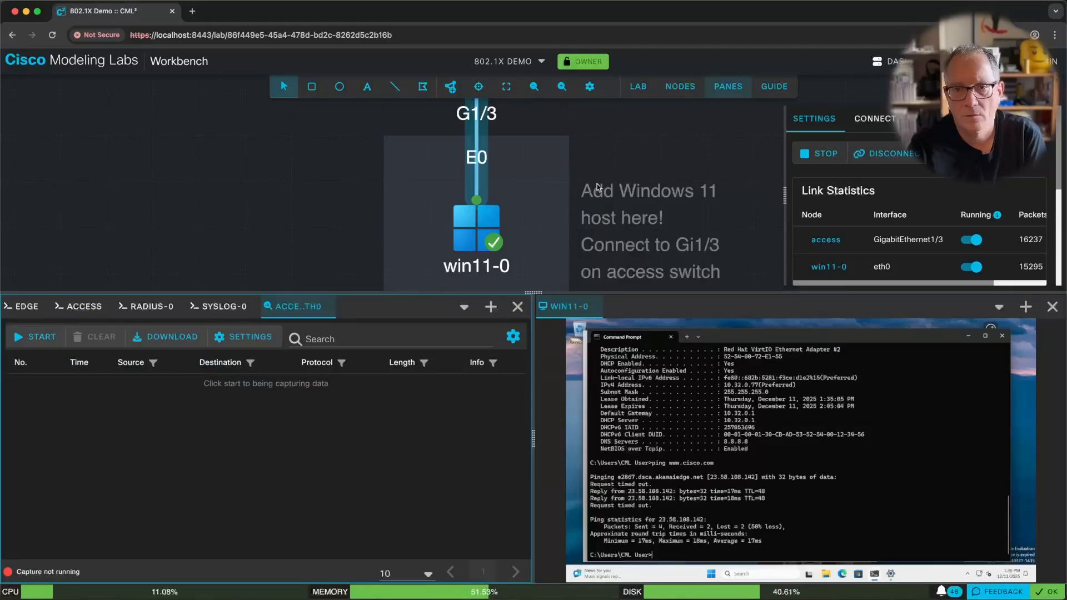
Copy the filter 'not tcp and not udp and not stp' from the lab guide, then show the capture and console panes.
left_click(783, 89)
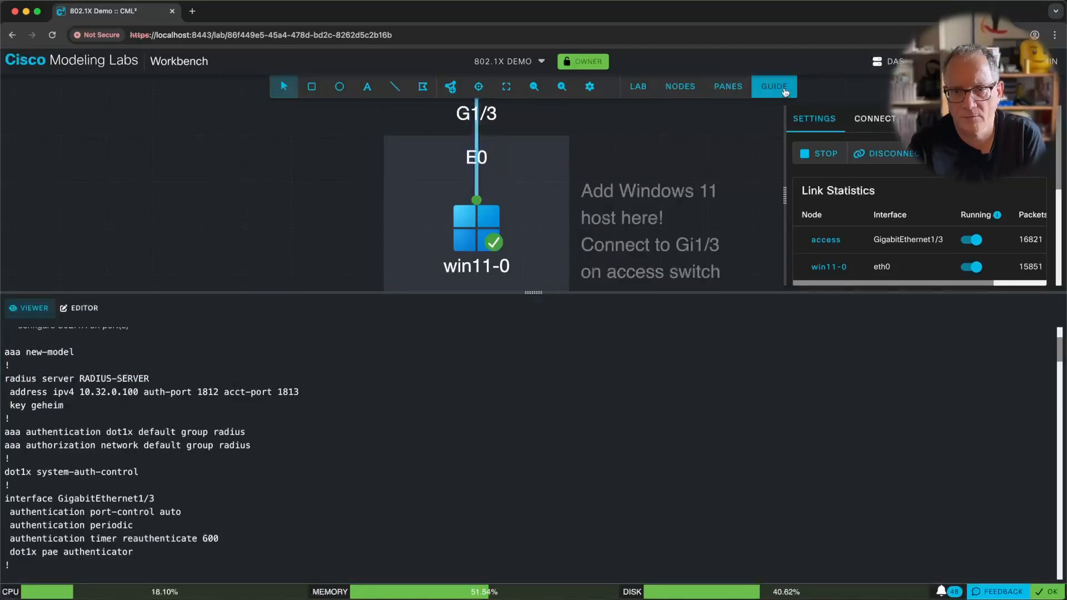
scroll(471, 409, "down", 15)
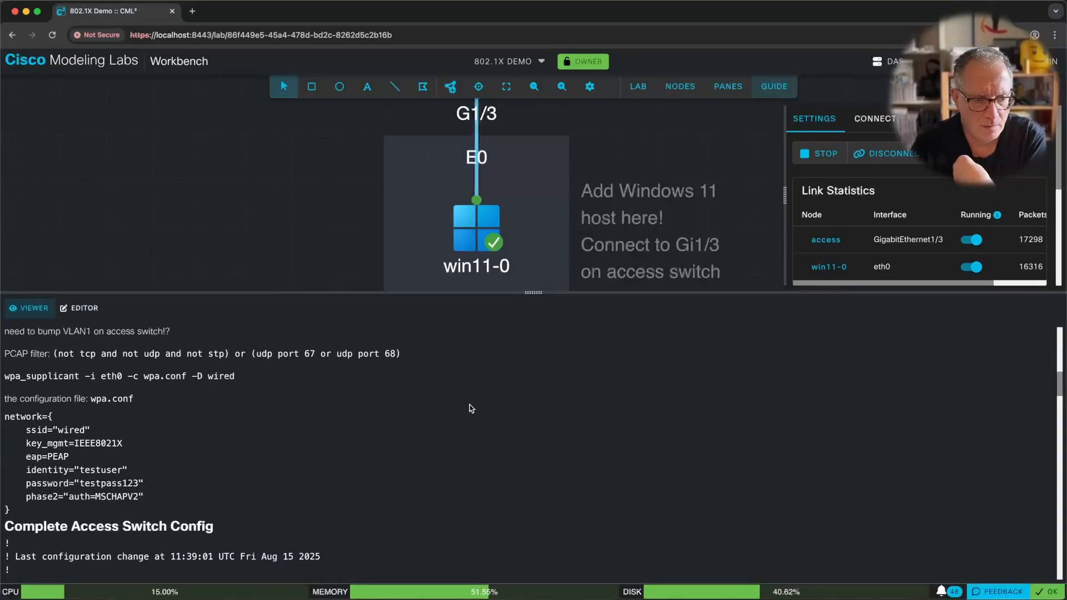
scroll(471, 409, "down", 10)
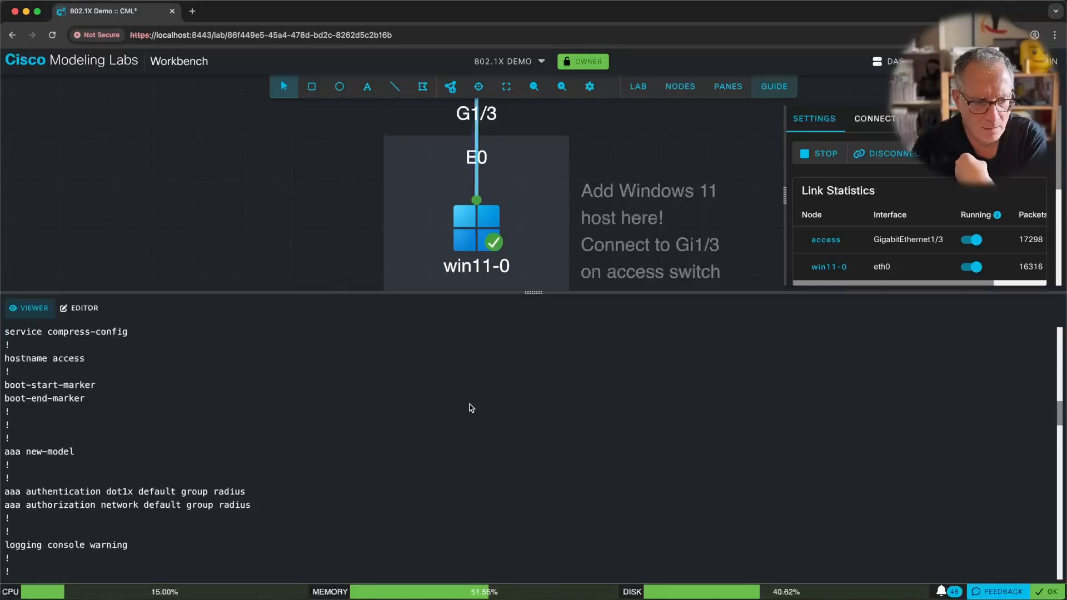
scroll(471, 408, "up", 10)
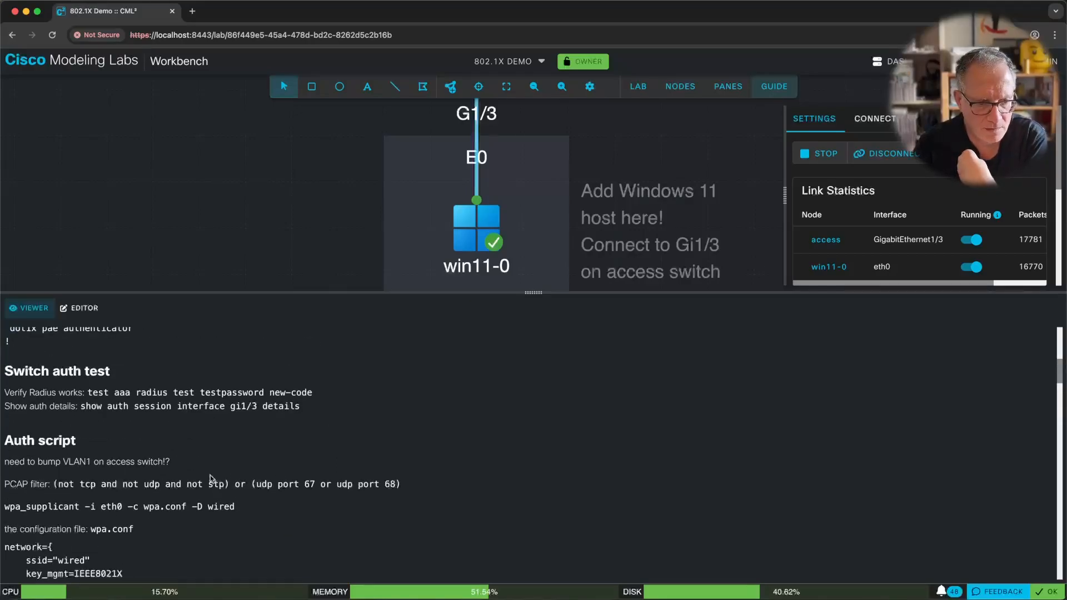
left_click_drag(59, 485, 225, 490)
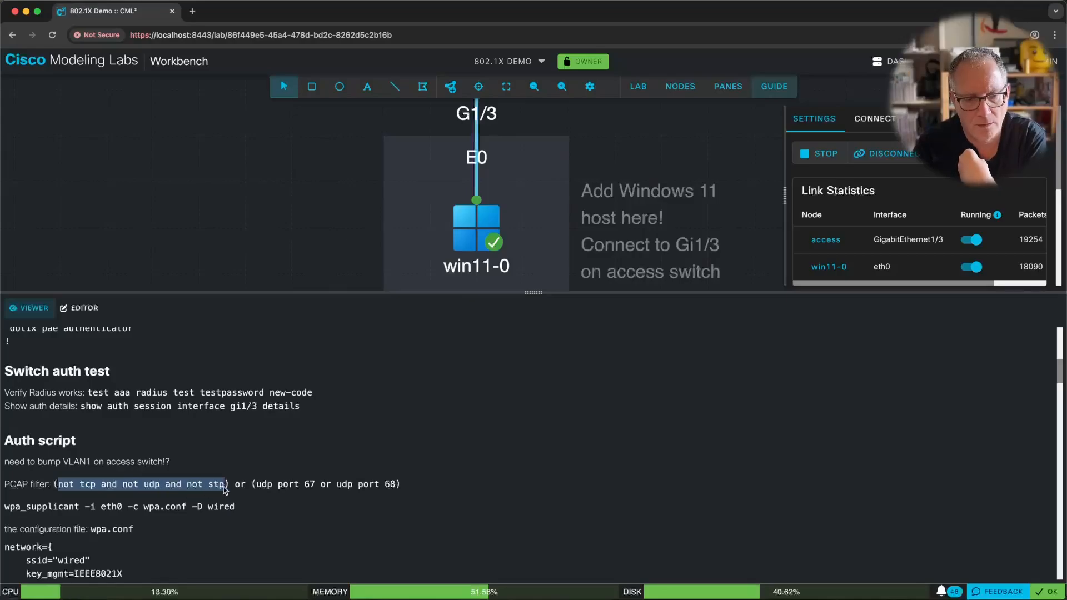
right_click(182, 485)
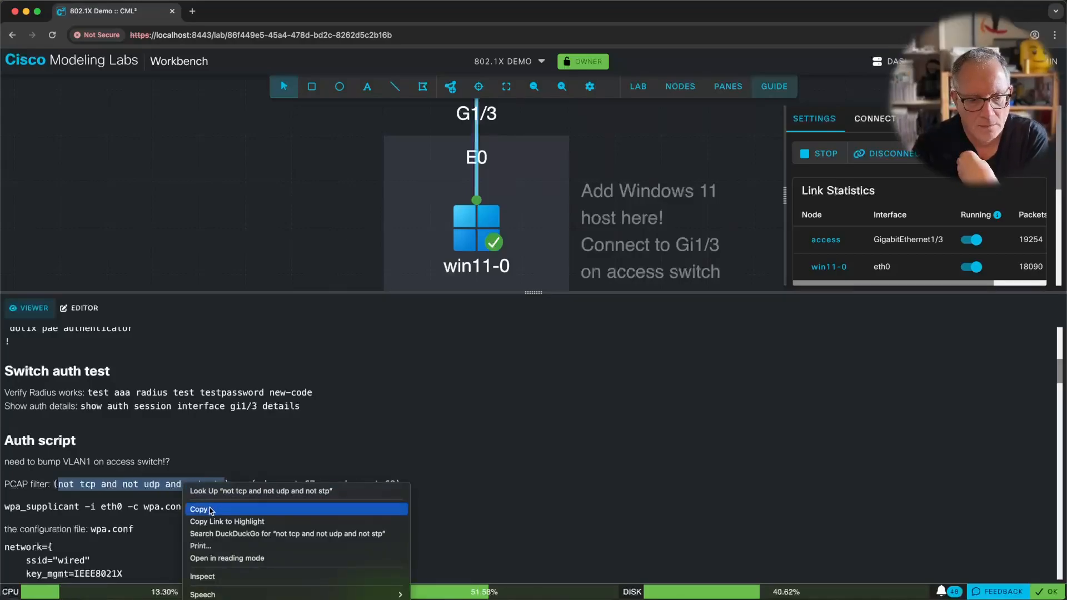
left_click(204, 507)
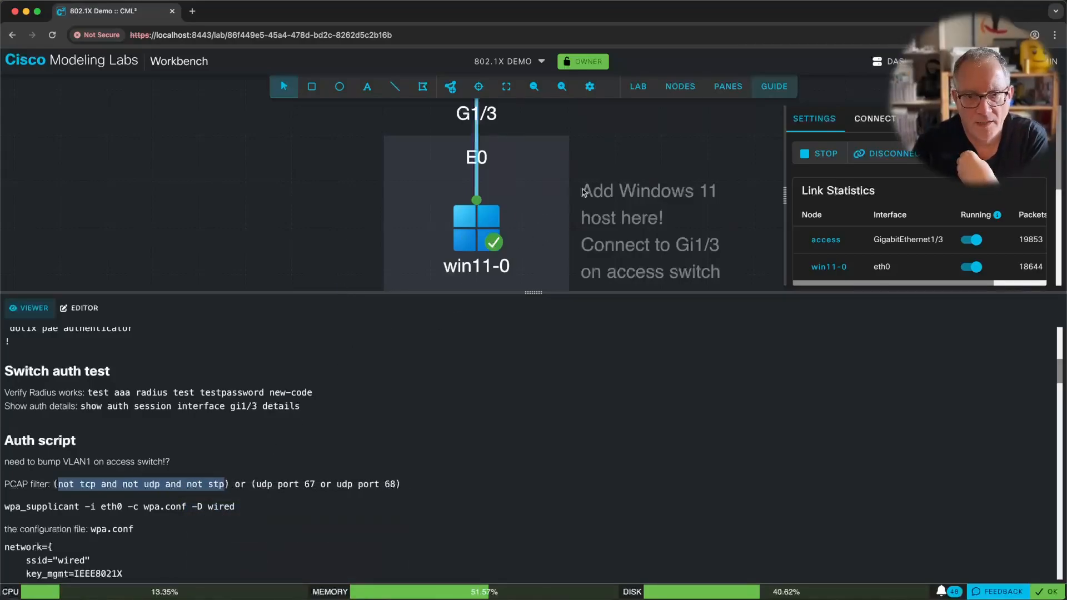
left_click(728, 86)
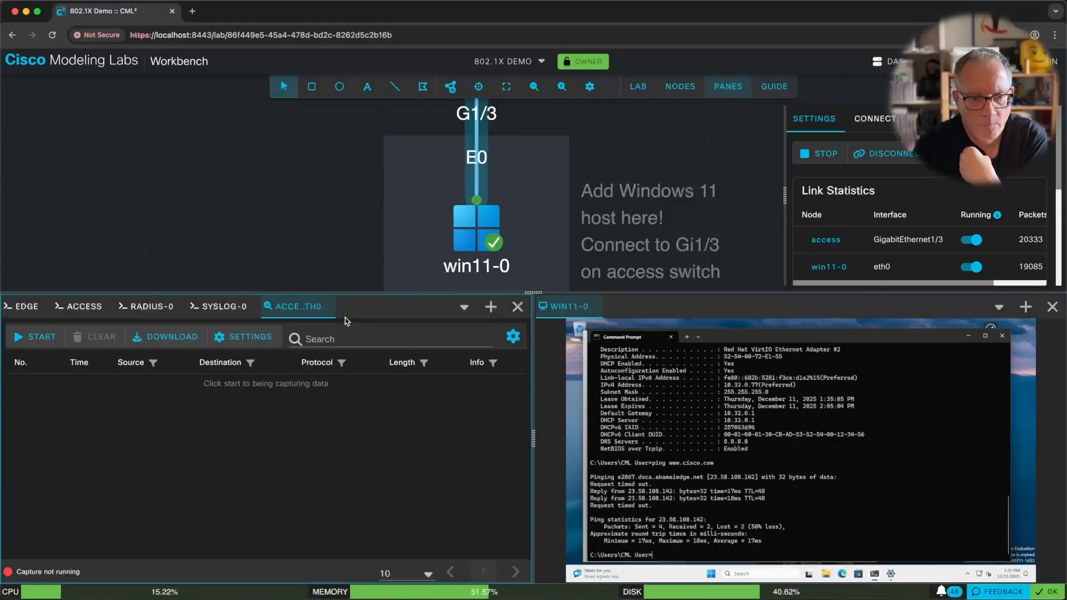
Set the link capture to Max Packets 500 with BPF filter 'not tcp and not udp and not stp', and apply.
left_click(228, 347)
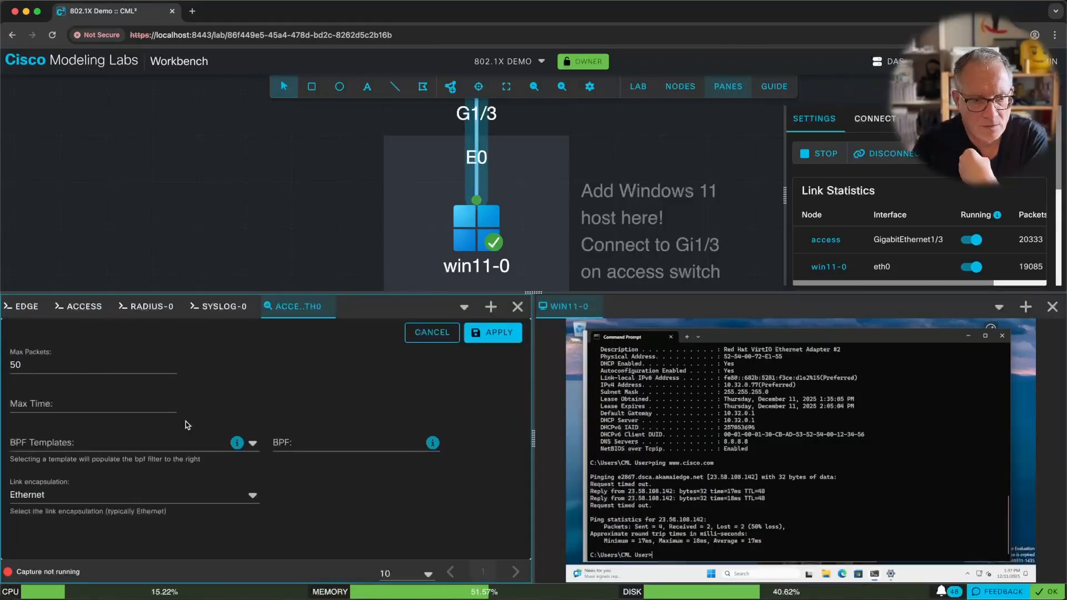
left_click(53, 366)
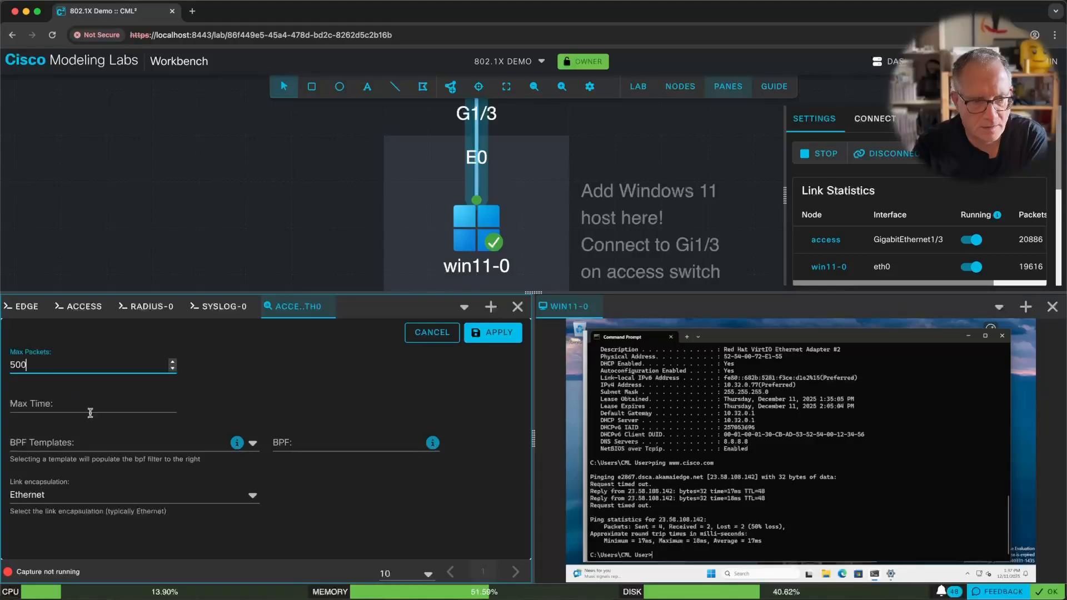
type("0")
left_click(278, 442)
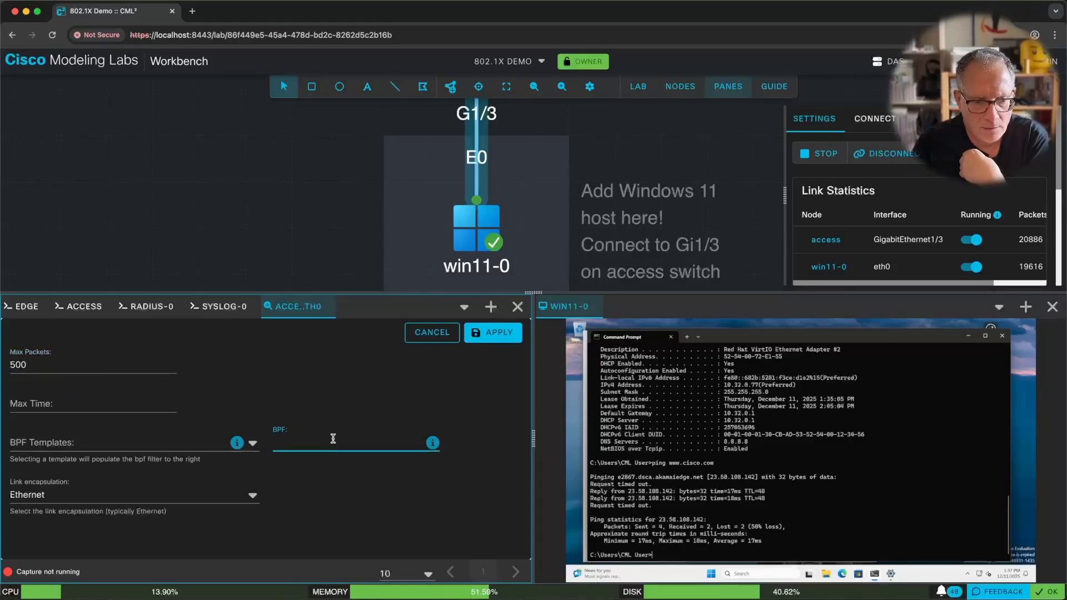
right_click(333, 438)
left_click(382, 518)
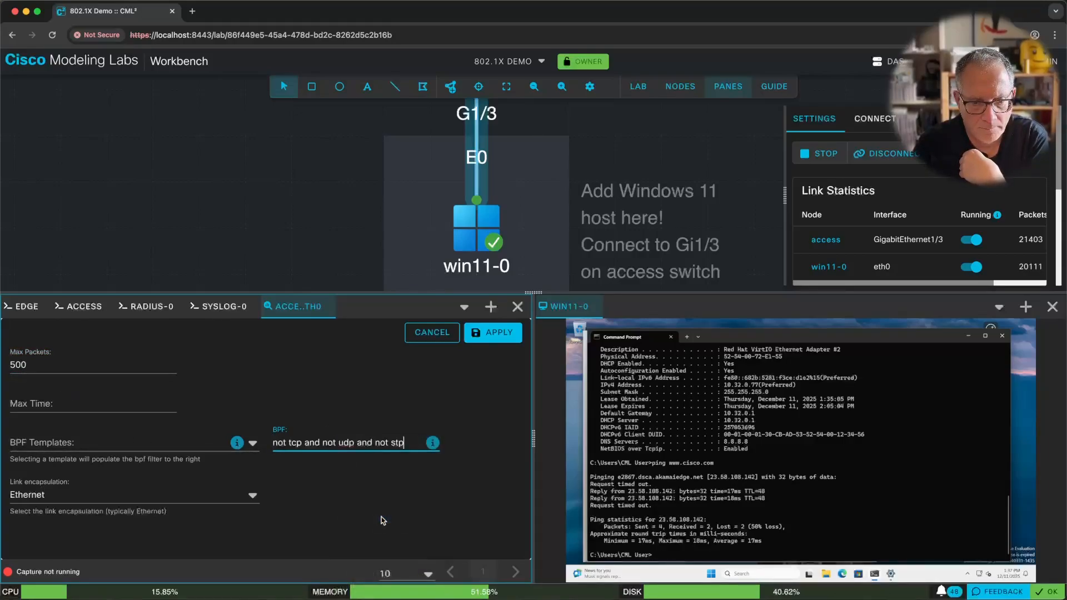
left_click(491, 333)
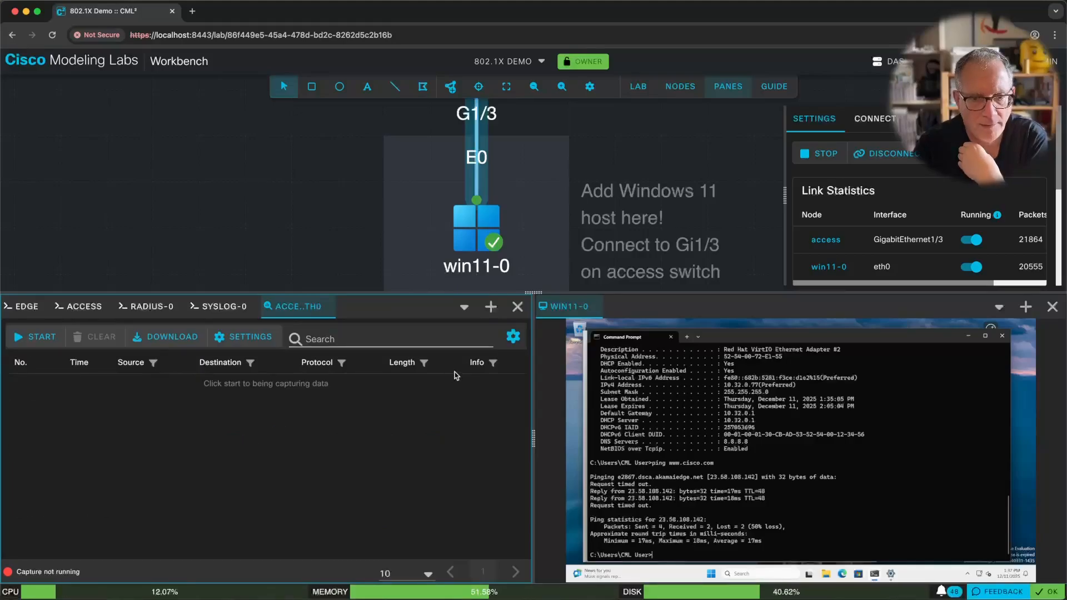
Restart Windows on win11-0 from the Start power menu and start the link capture.
right_click(477, 225)
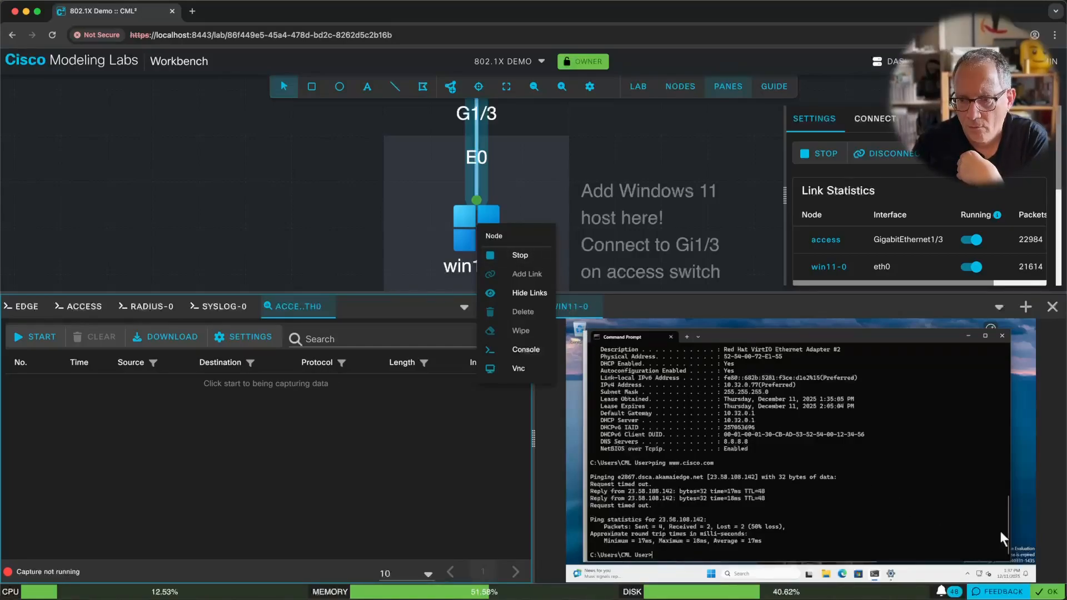
left_click(1017, 504)
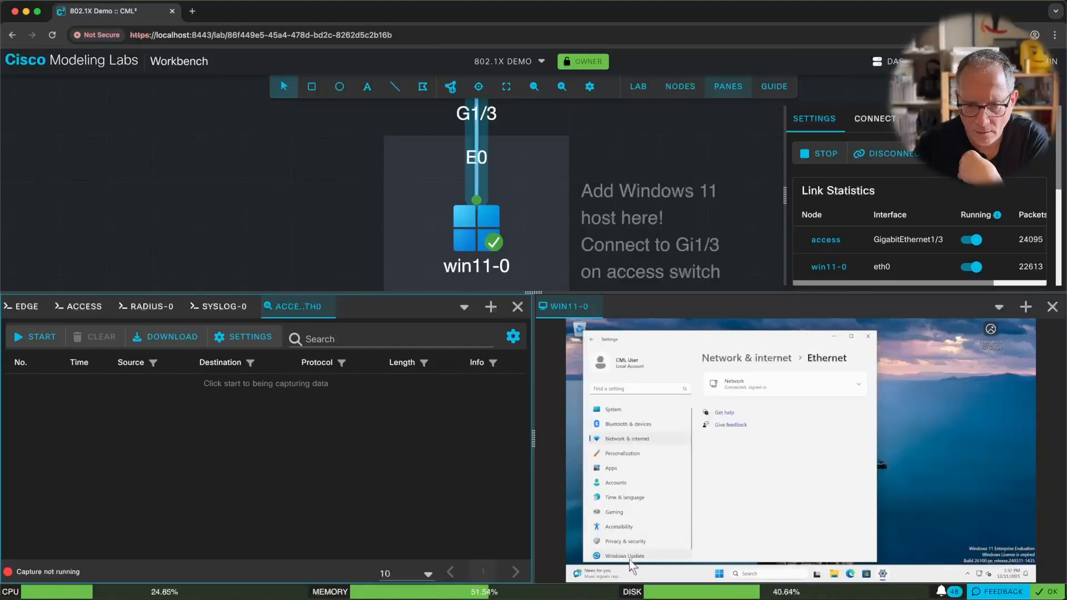
left_click(719, 575)
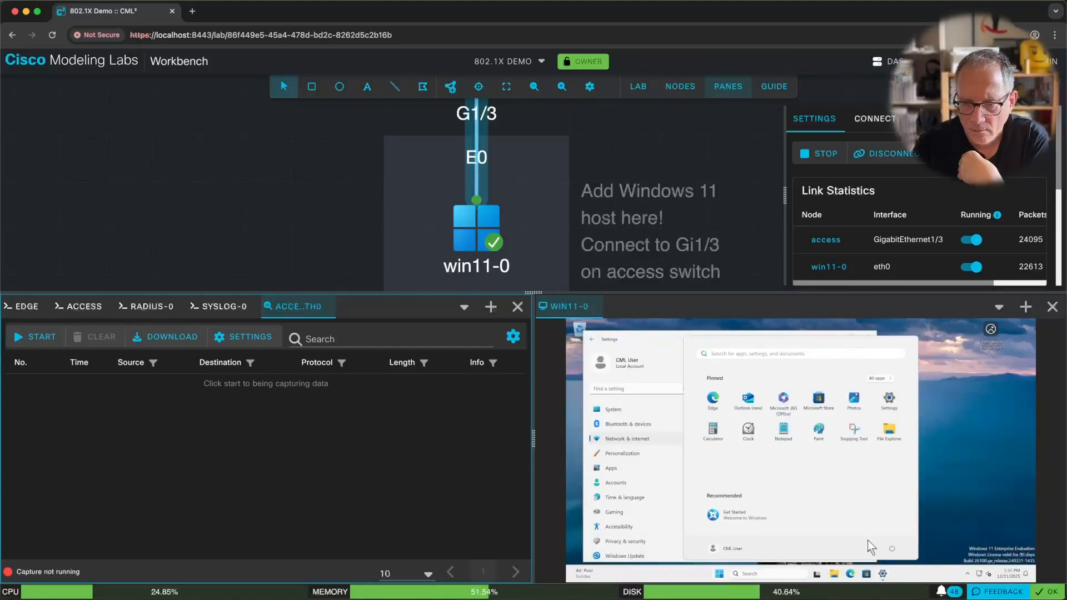
left_click(892, 547)
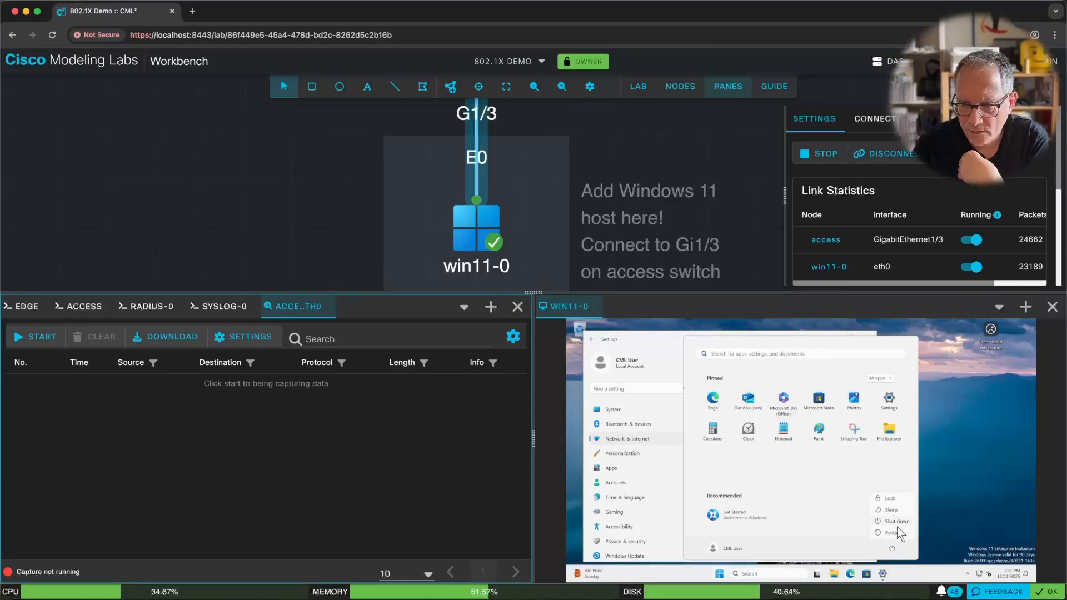
left_click(890, 533)
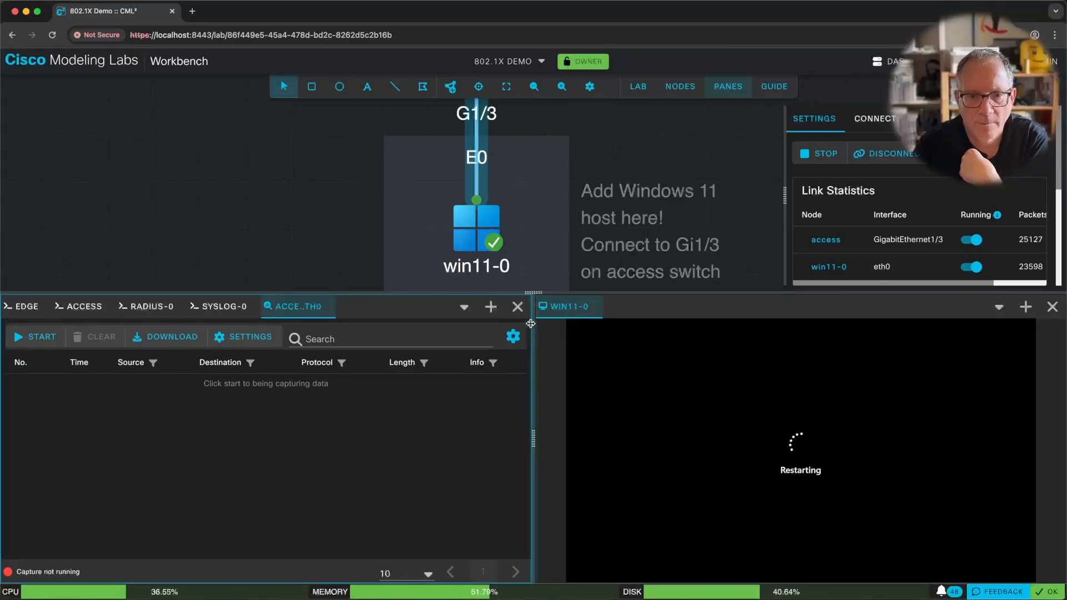
left_click(43, 338)
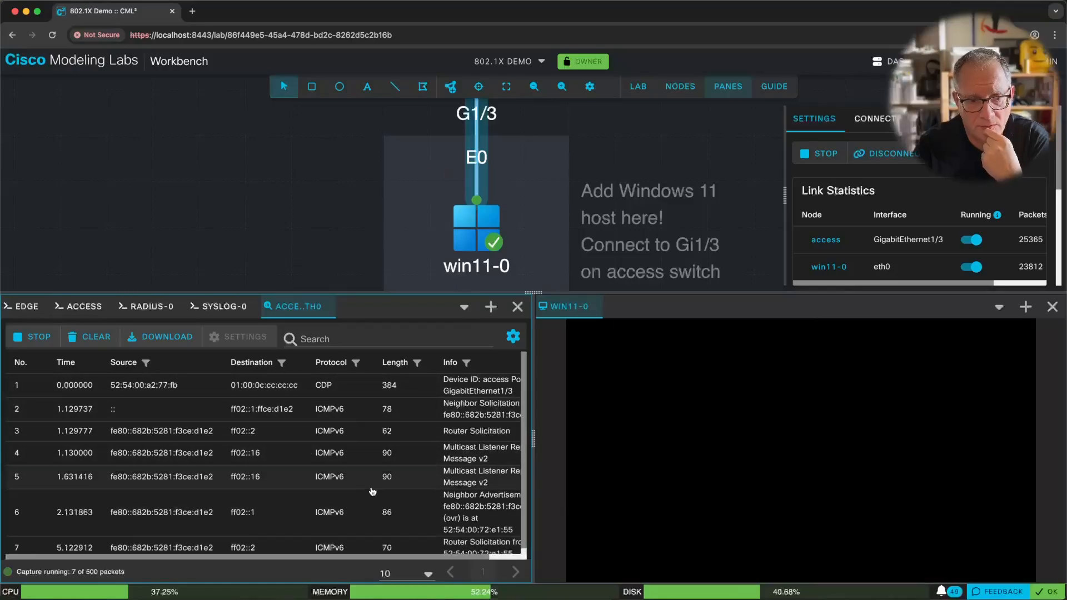
Page through the captured packets from page 2 to page 6.
scroll(372, 492, "down", 2)
scroll(372, 493, "down", 1)
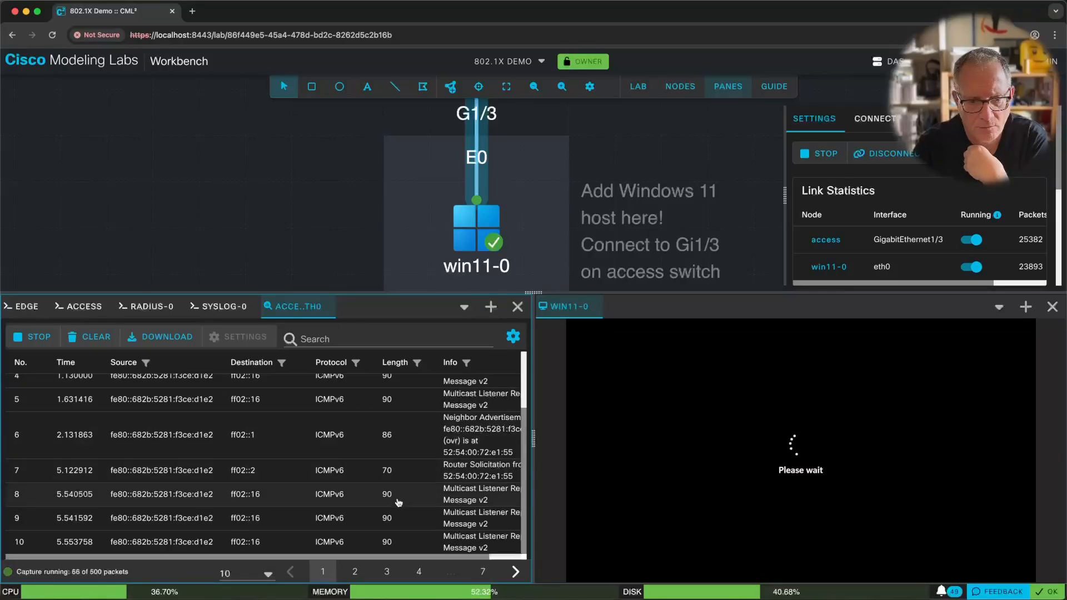
left_click(356, 572)
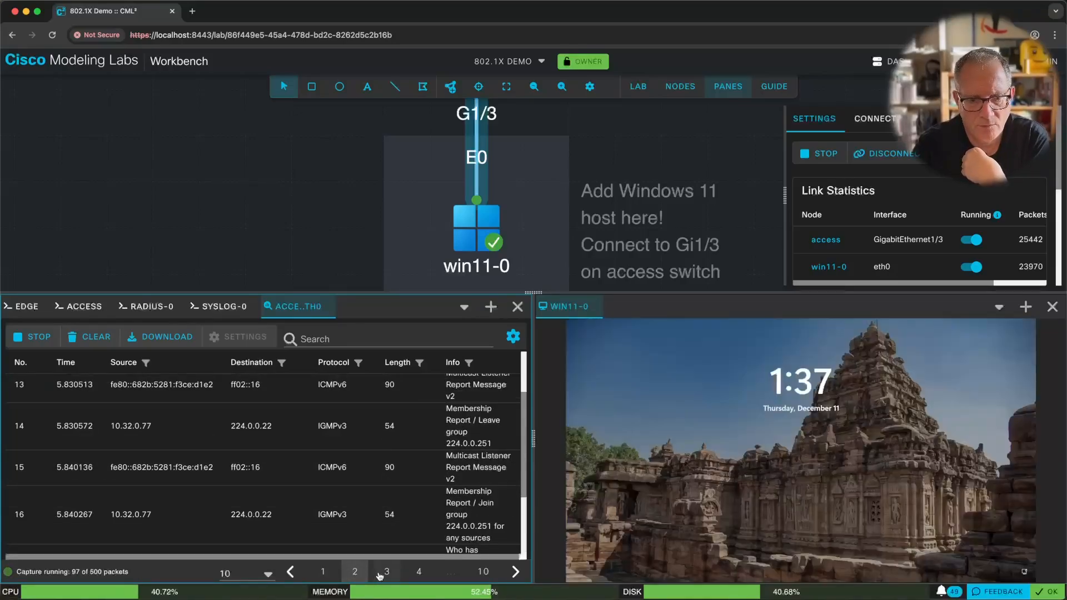
left_click(385, 572)
scroll(372, 493, "down", 3)
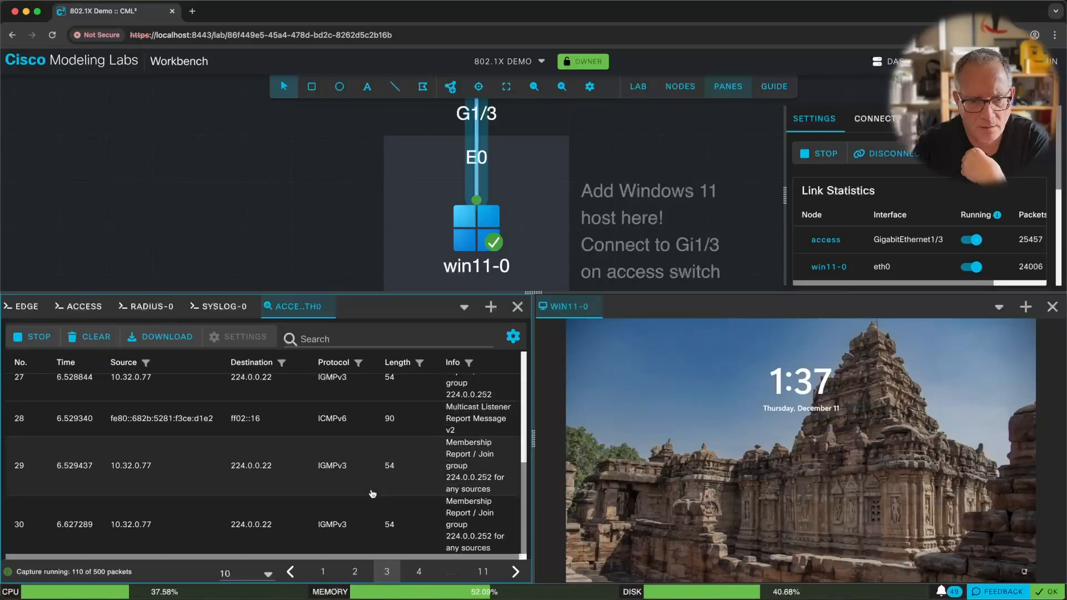
left_click(416, 571)
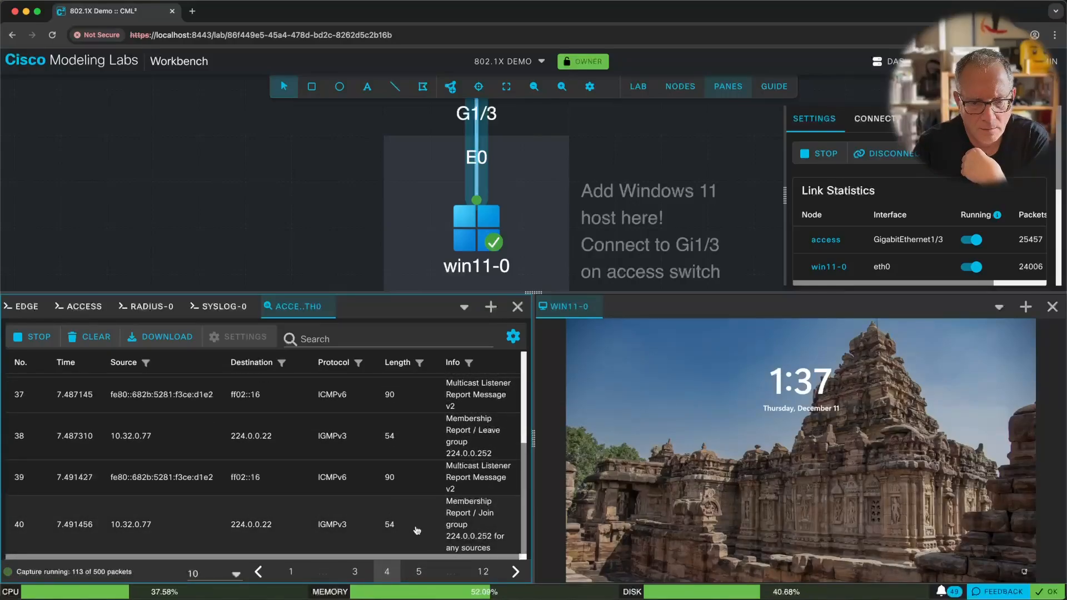
left_click(421, 571)
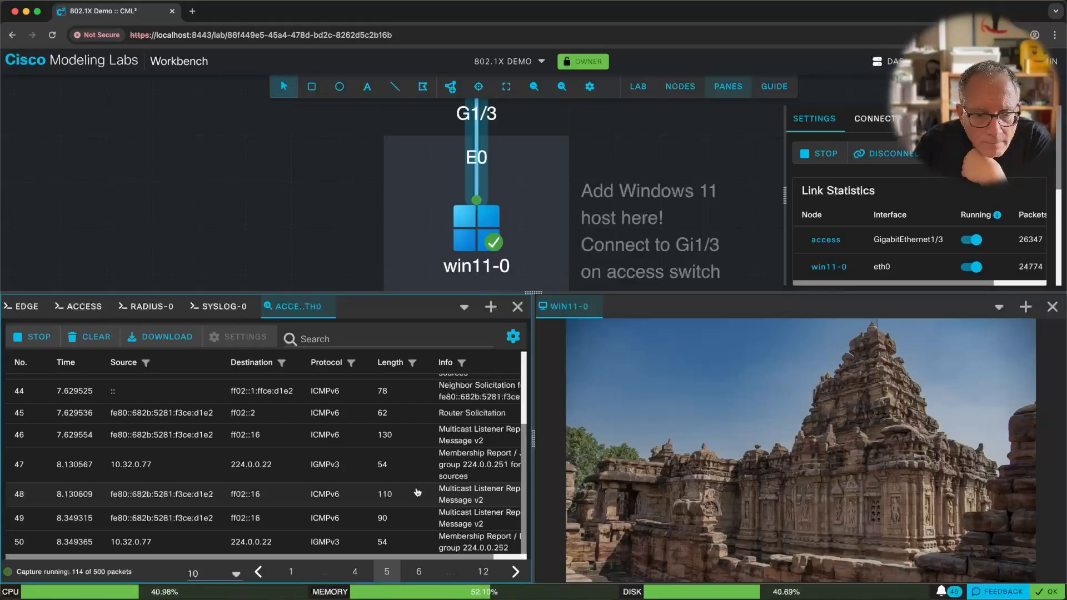
left_click(418, 572)
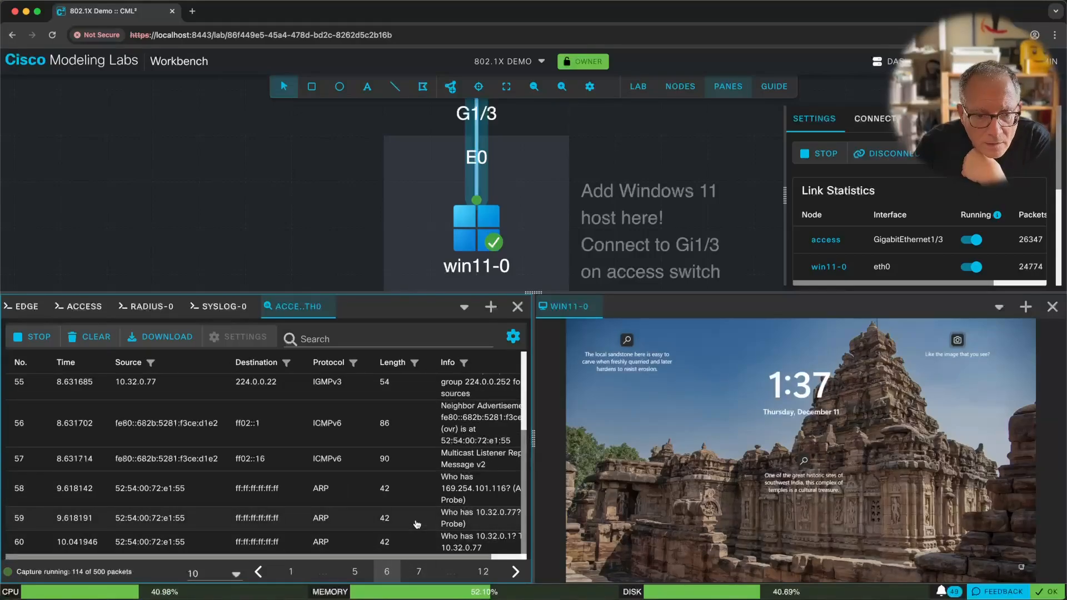
Filter the capture results with the search text 'eapo' to show EAPOL packets.
left_click(334, 339)
type("eapol")
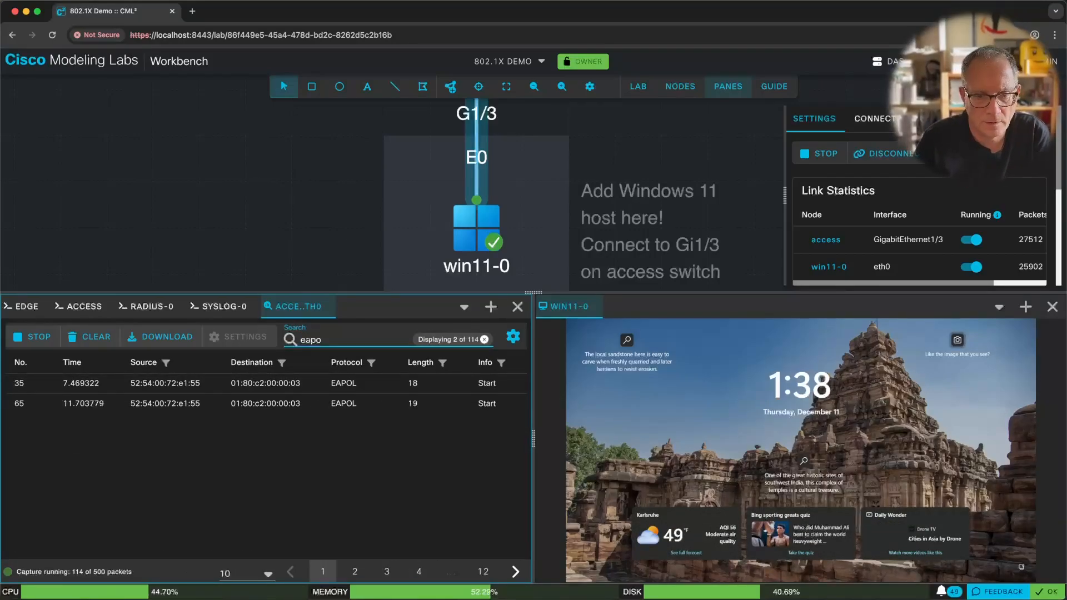
key("BackSpace")
key("BackSpace")
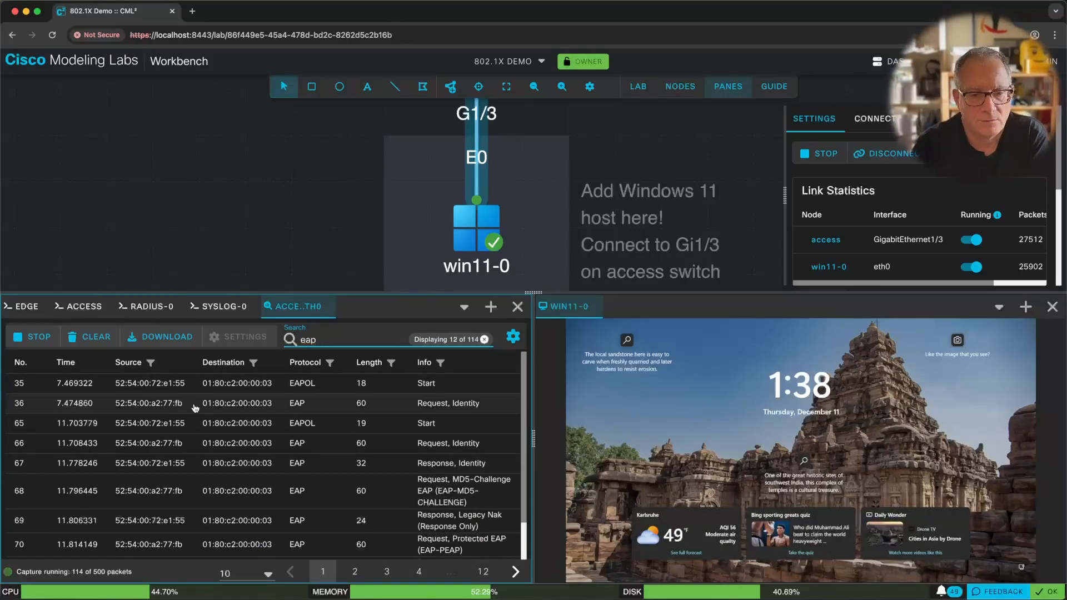